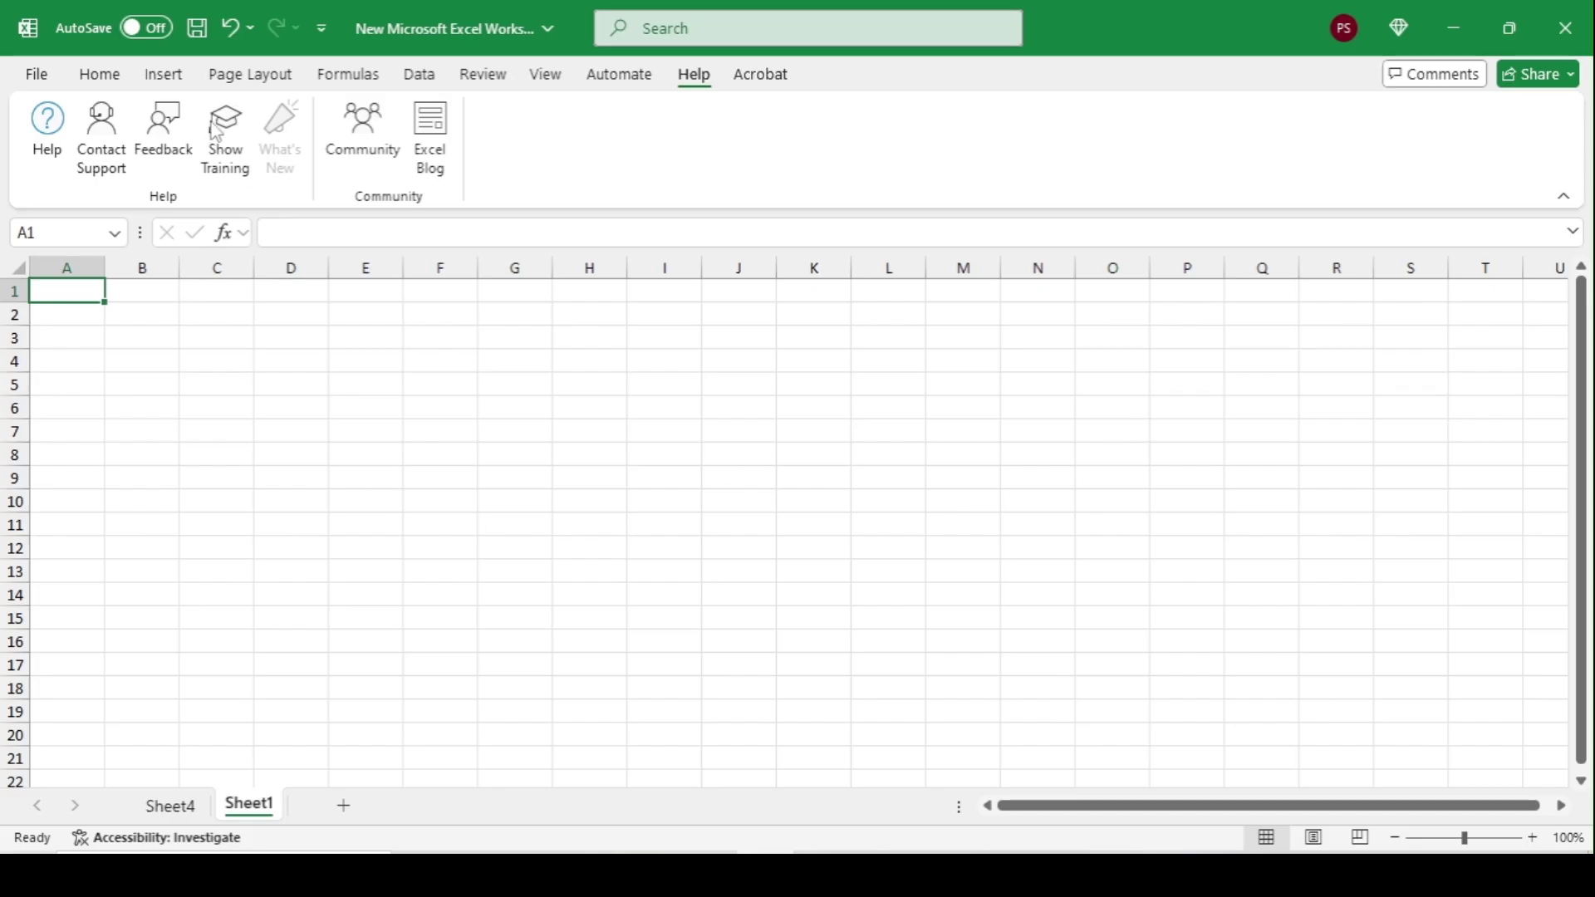
left_click(94, 82)
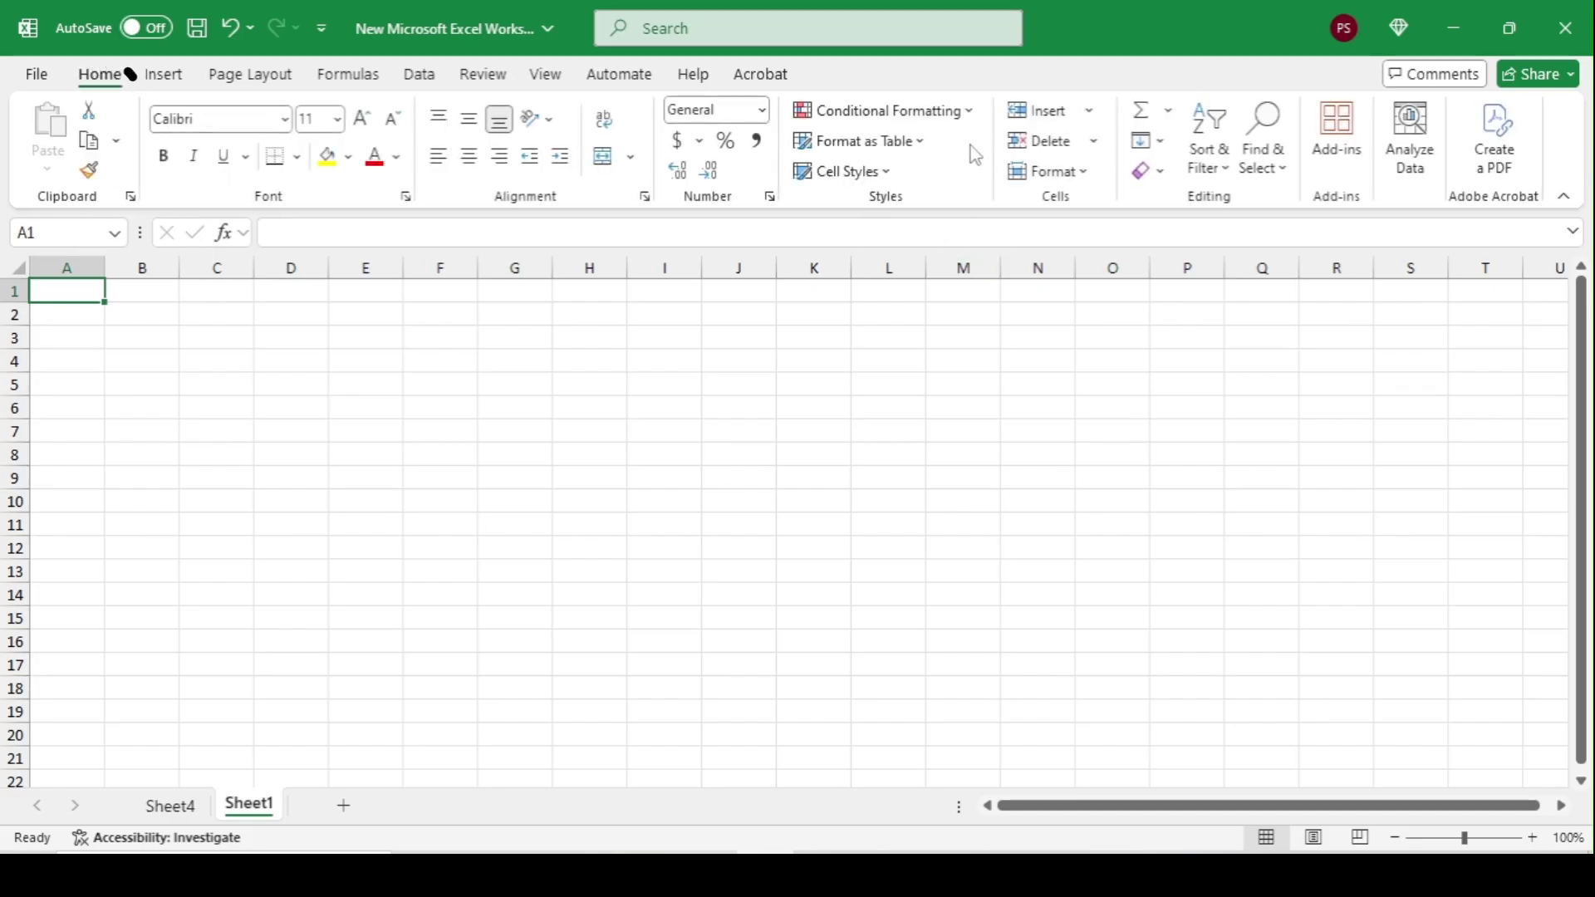
left_click(965, 112)
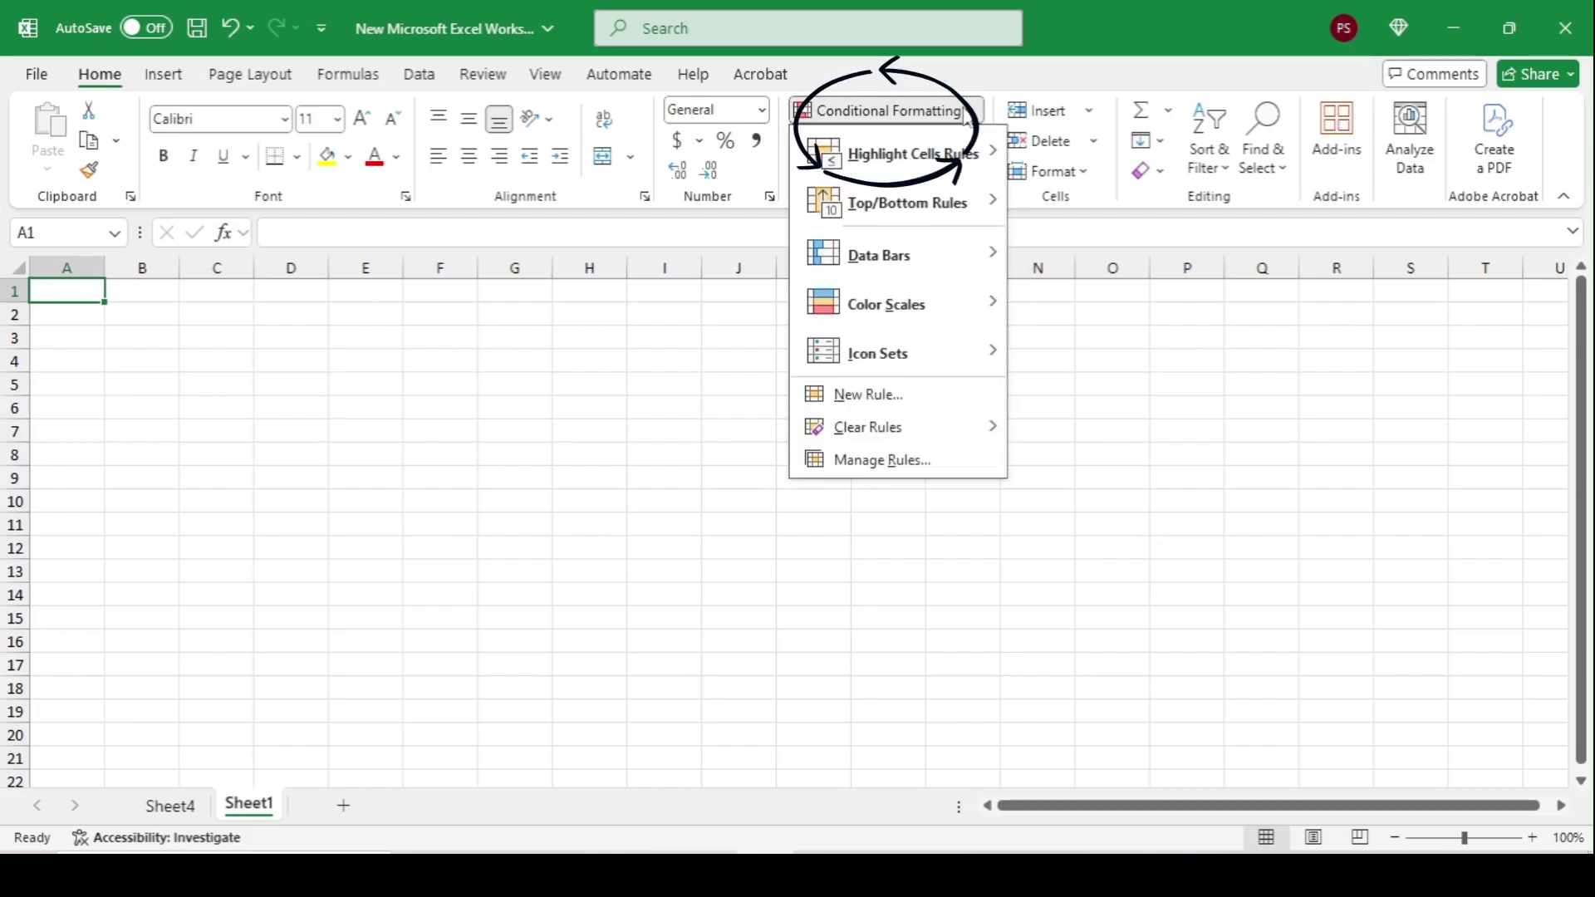
left_click(524, 332)
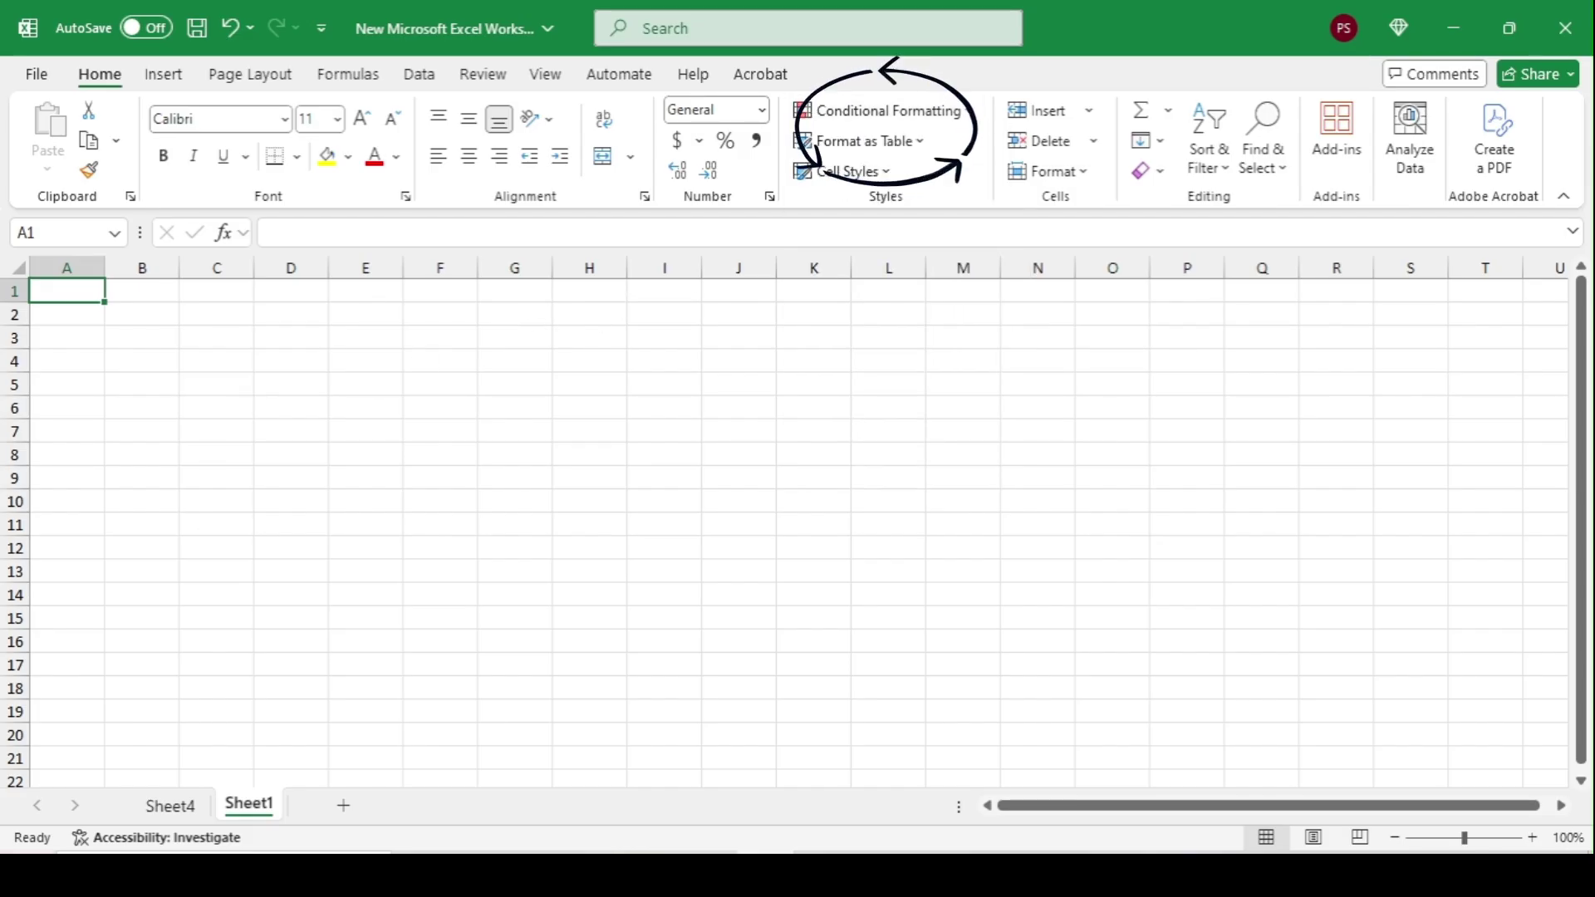
On Sheet4, add a conditional formatting rule for Stock in Counts values (D2:D11) greater than 50, using a custom format with no fill color
left_click(170, 805)
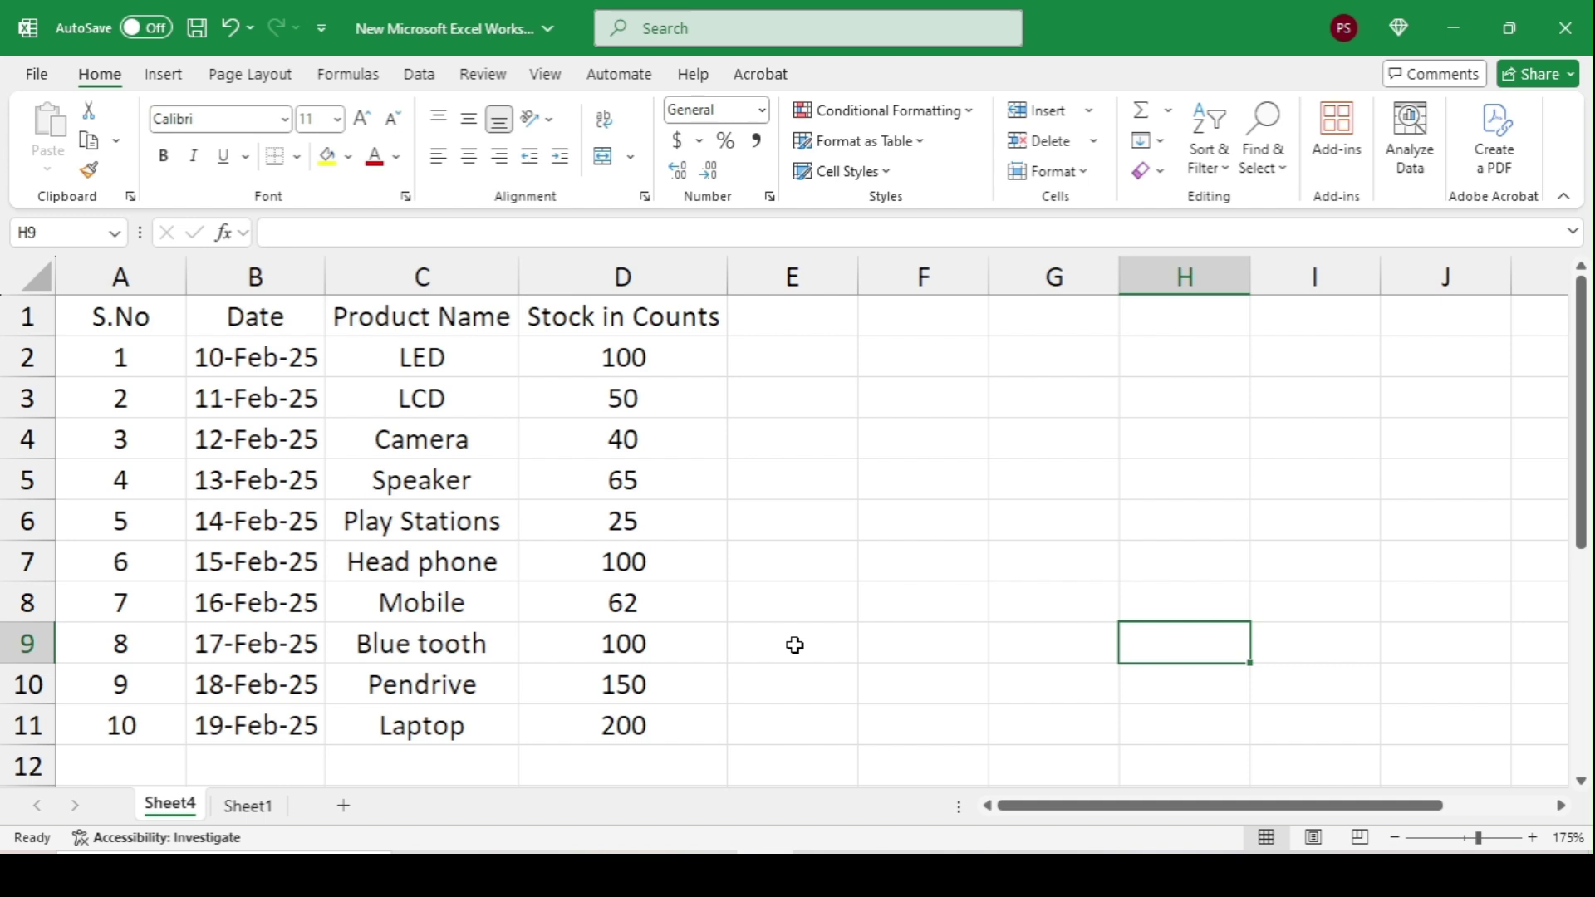
left_click_drag(615, 361, 623, 725)
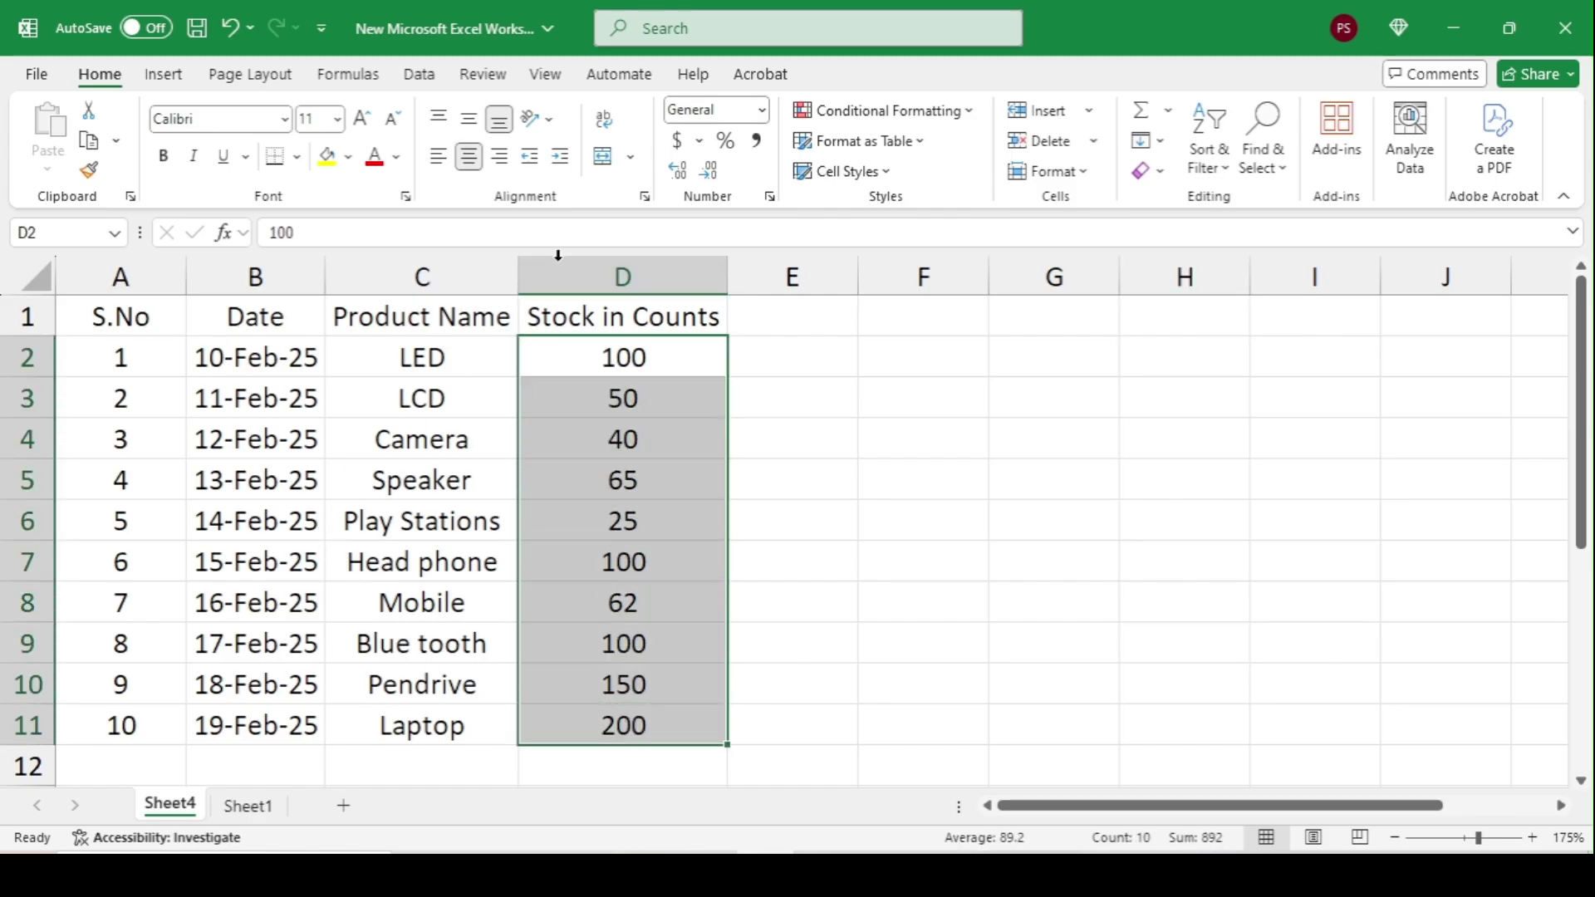
left_click(953, 112)
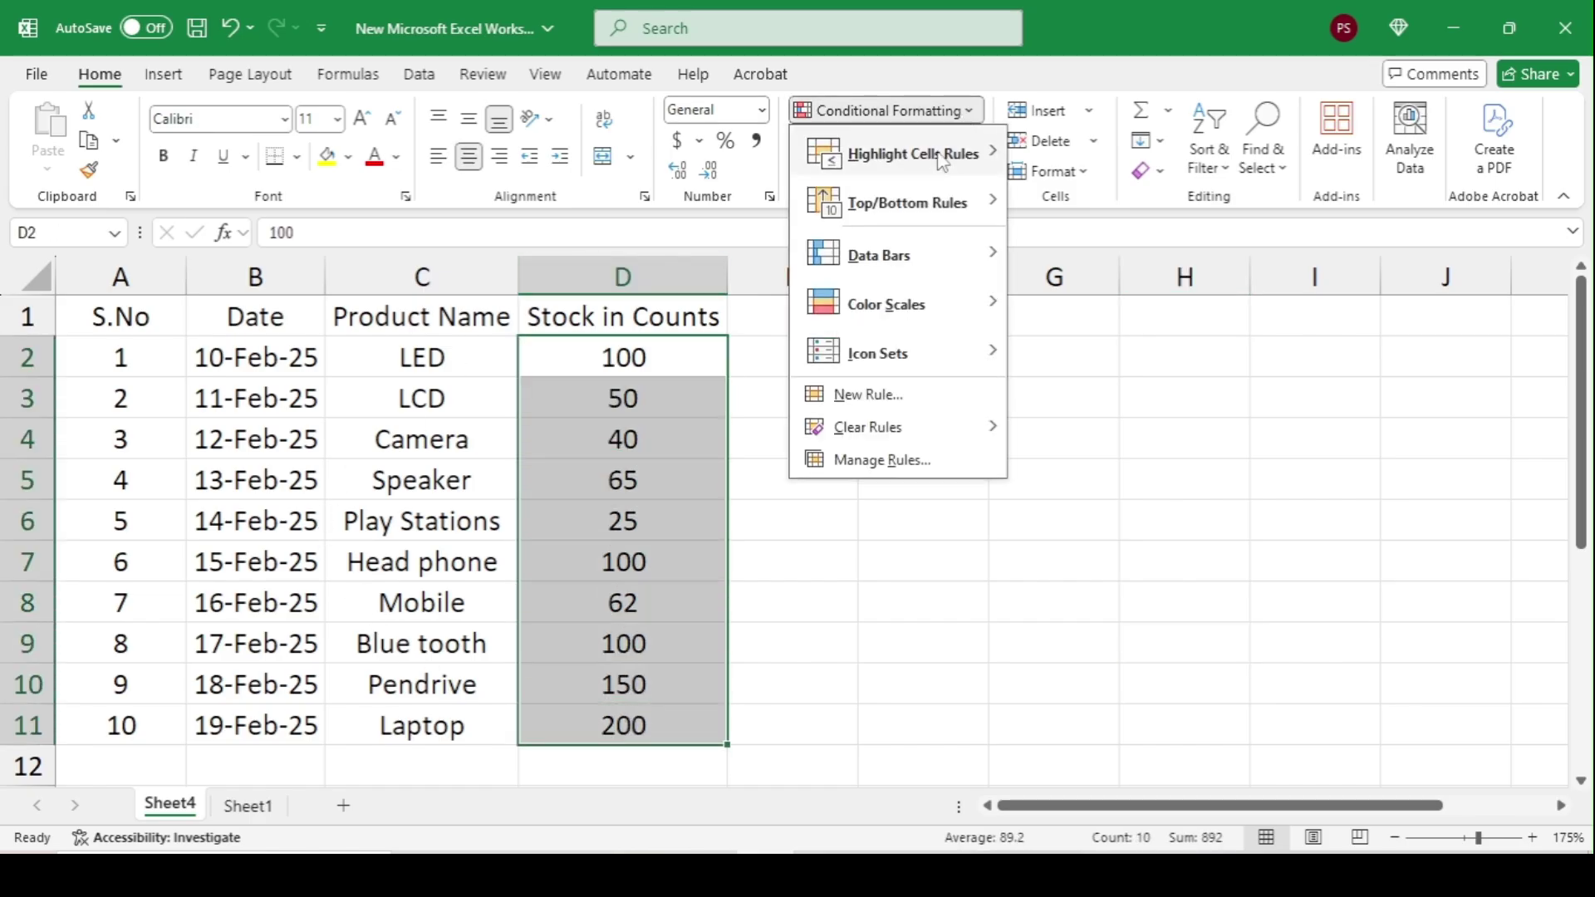
mouse_move(943, 170)
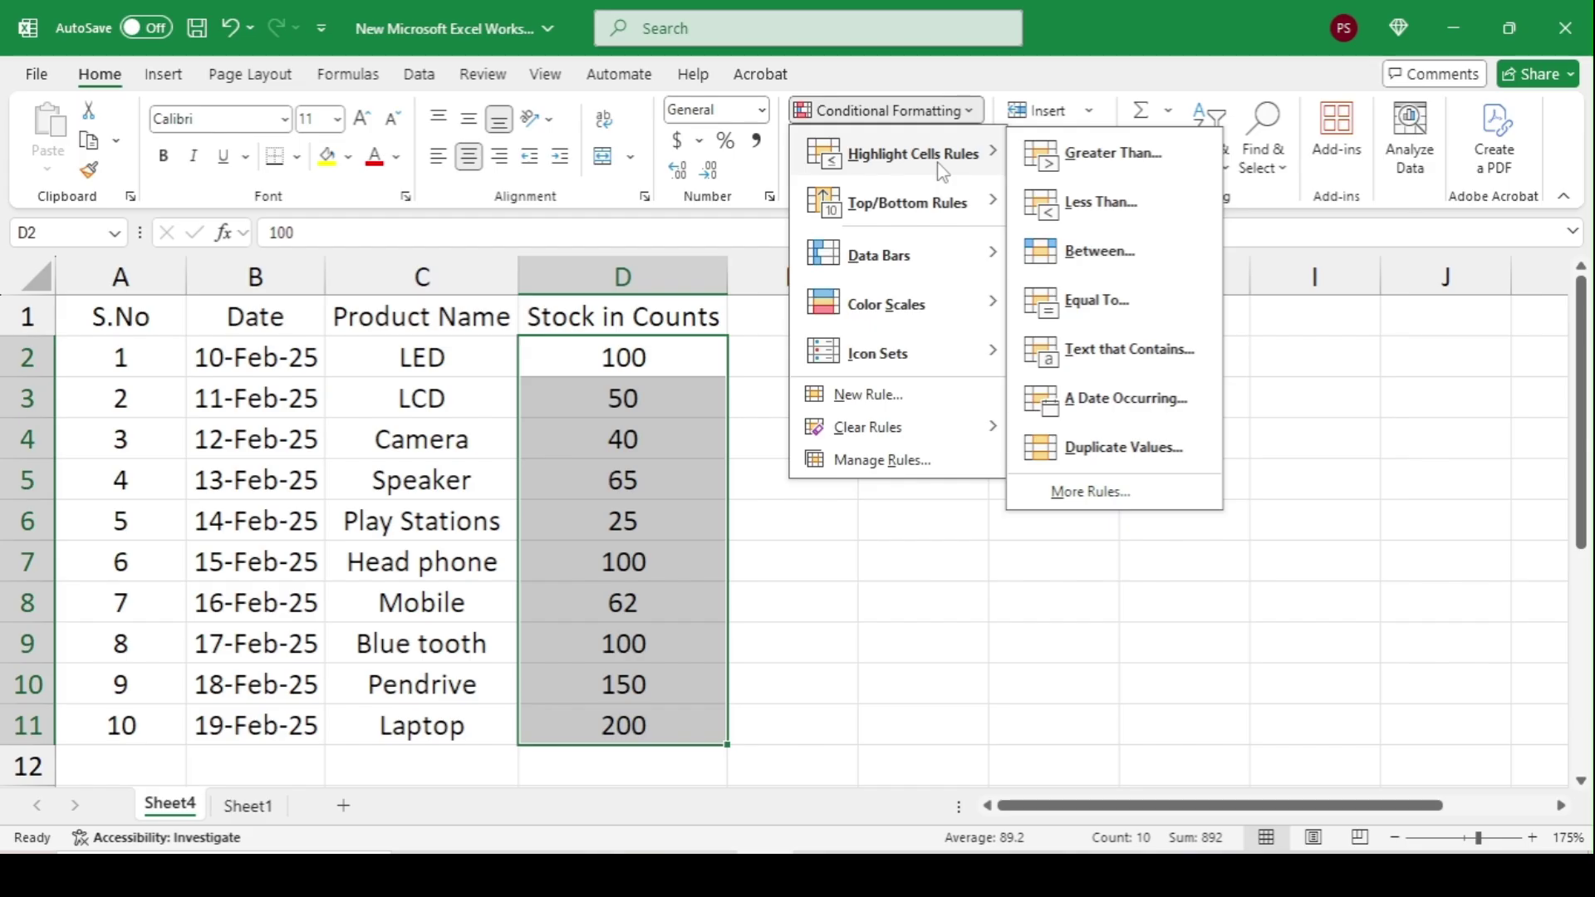
left_click(1123, 150)
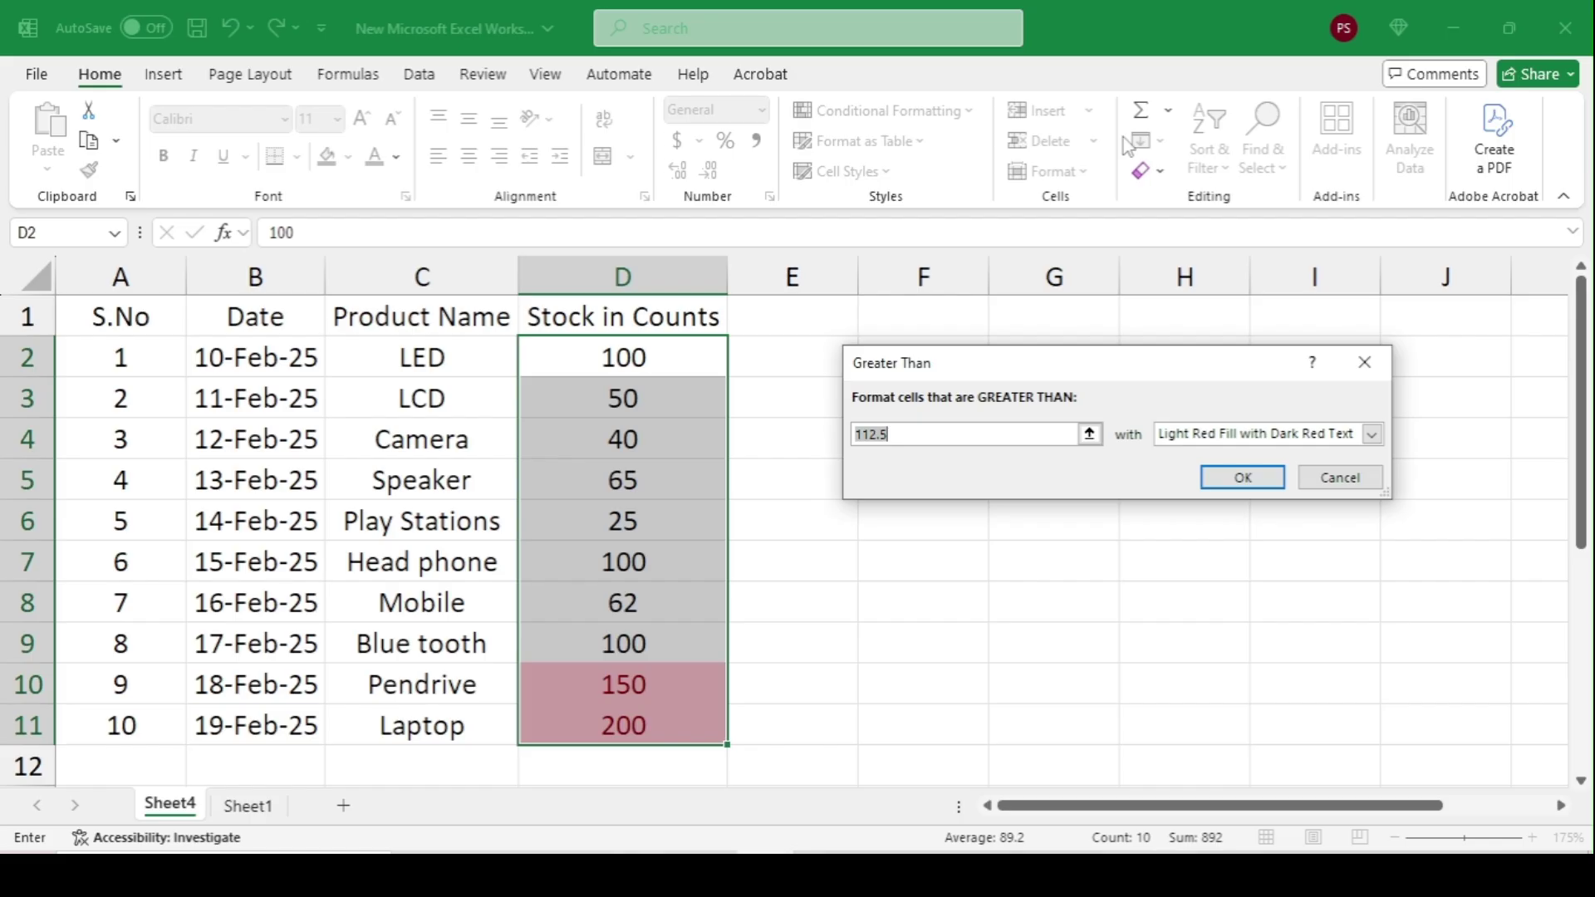
type("50")
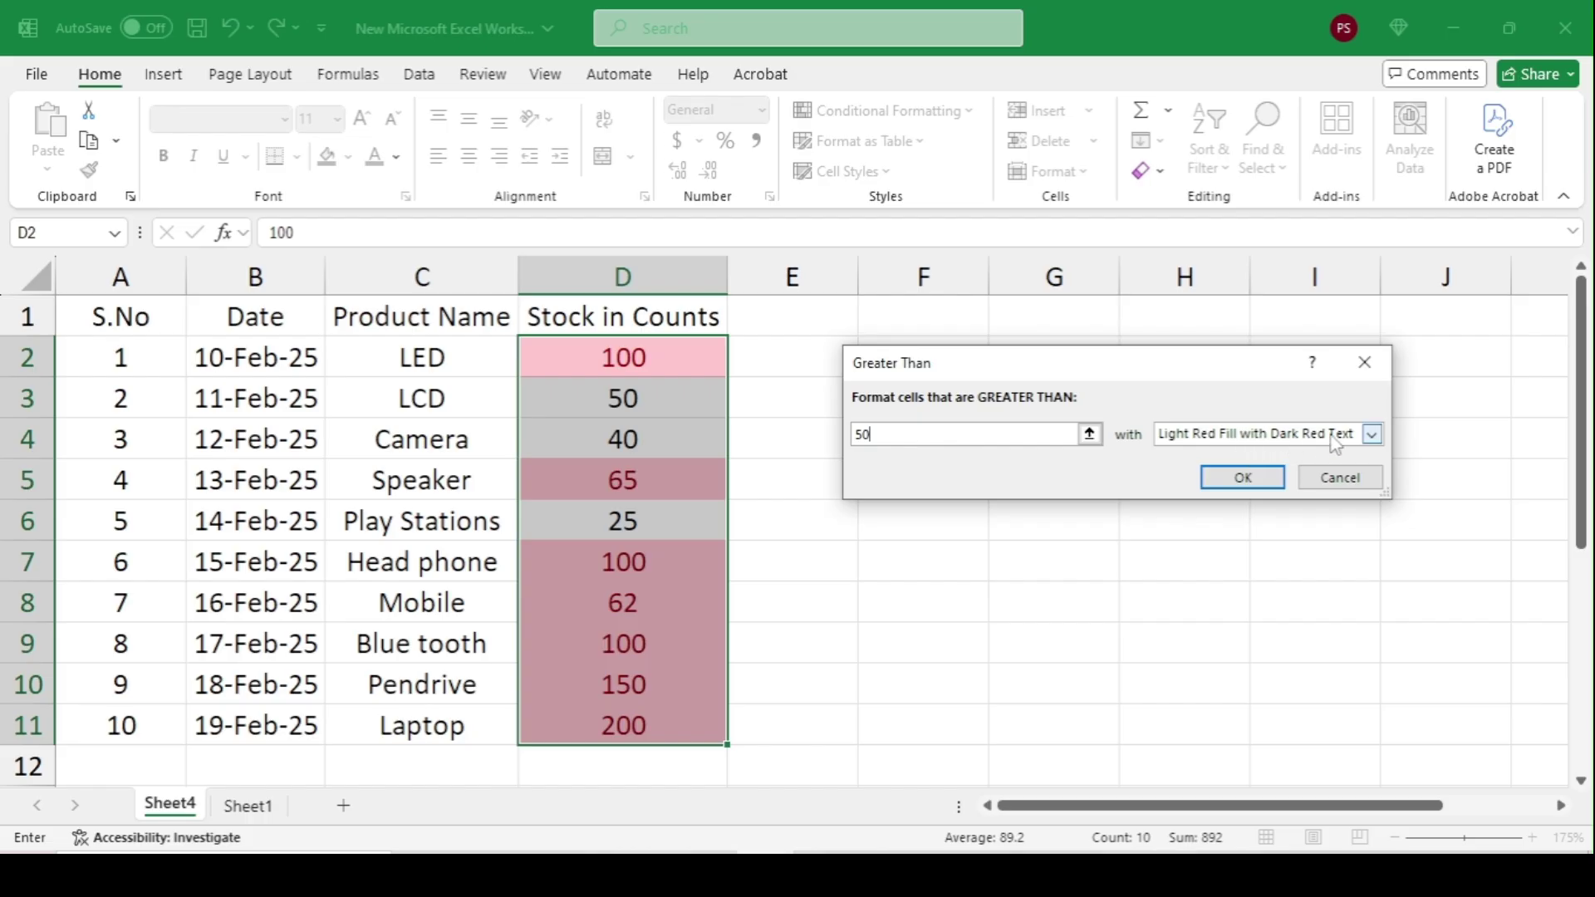
left_click(1372, 434)
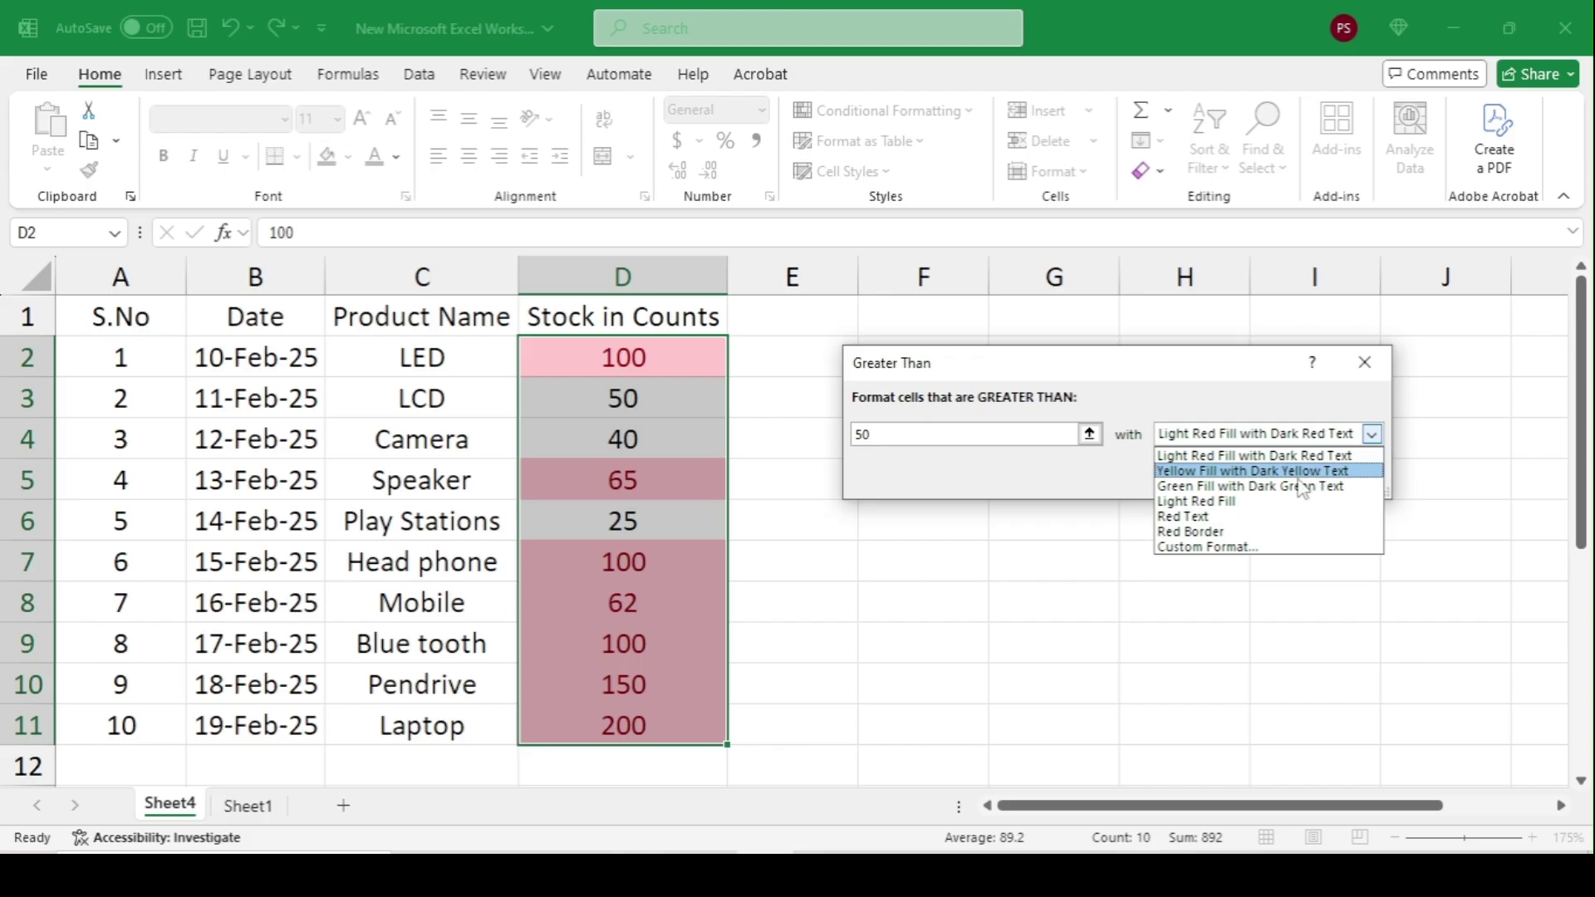
left_click(1235, 547)
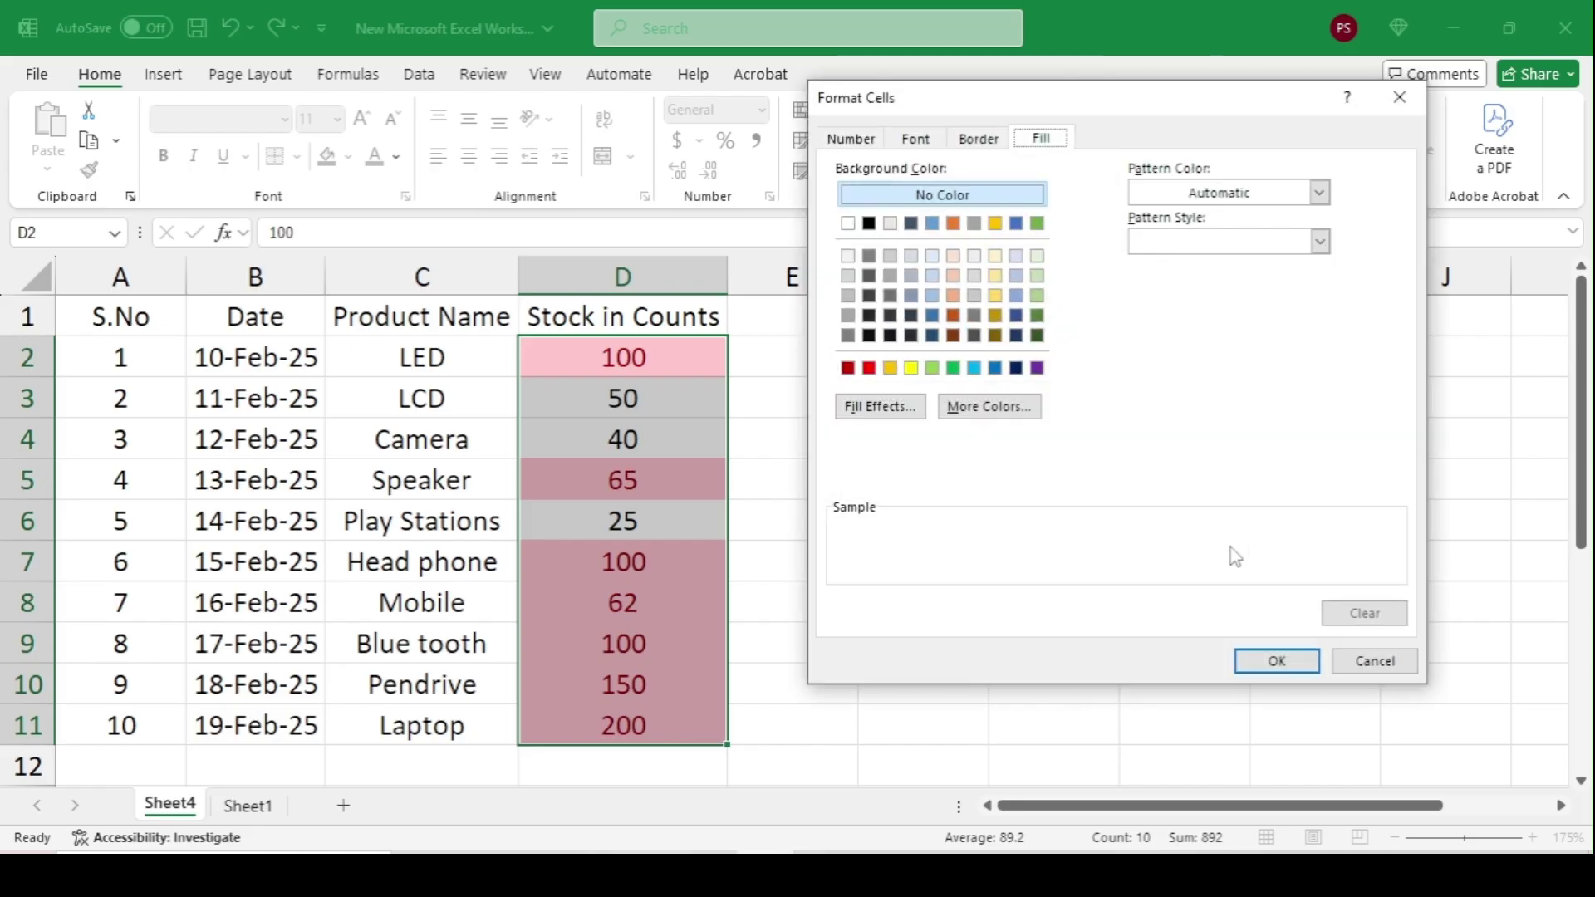
left_click(1277, 660)
left_click(1241, 478)
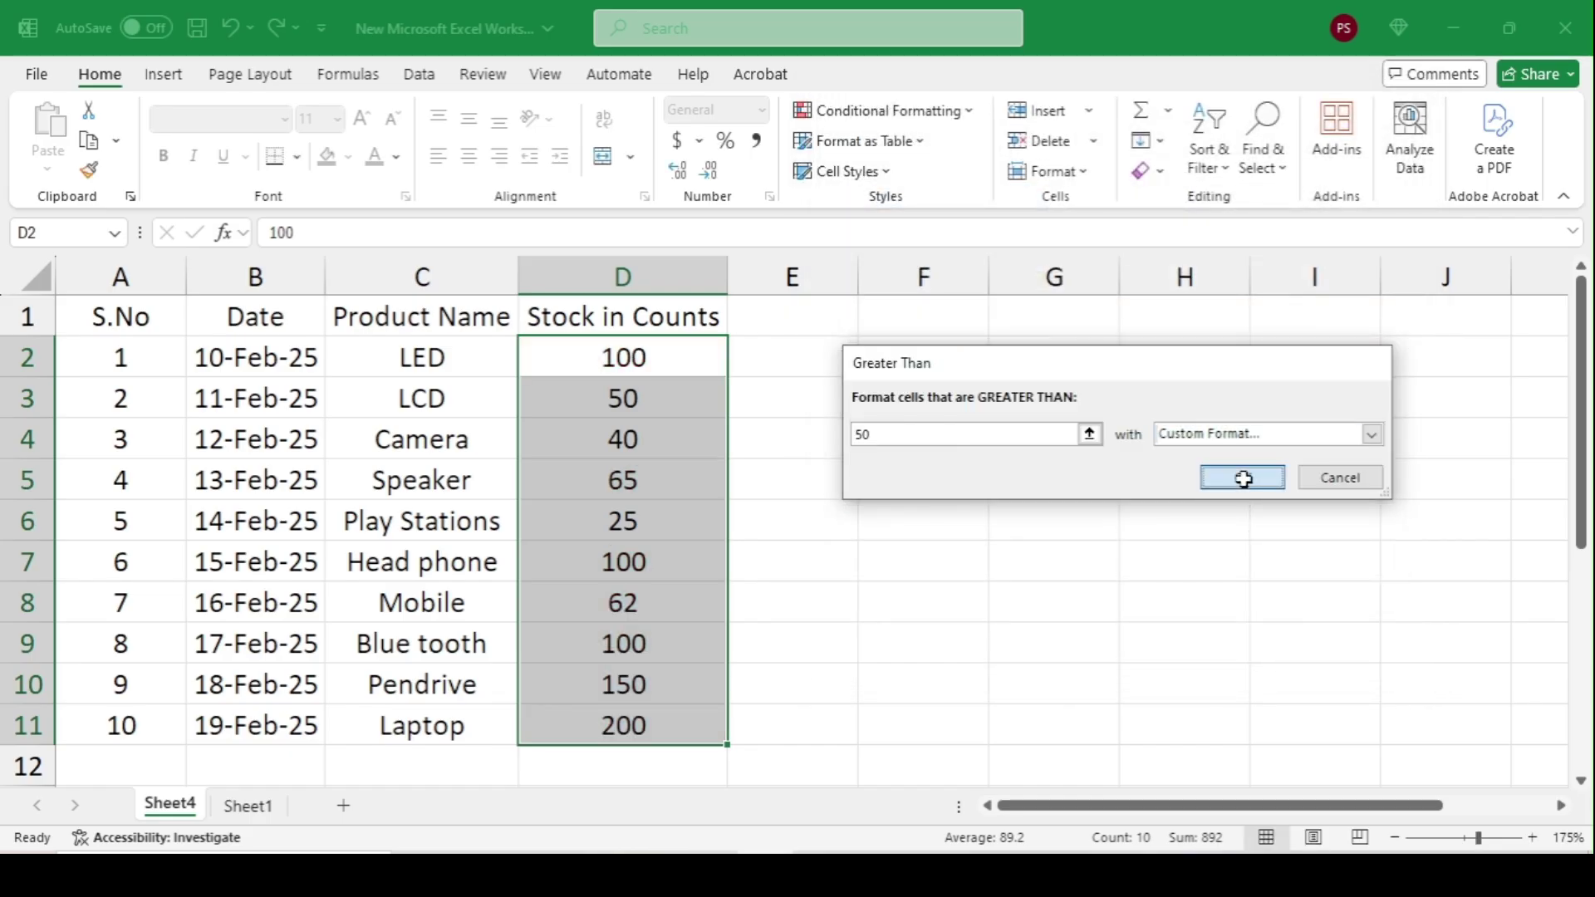
Highlight the Stock in Counts values greater than 50 with Light Red Fill with Dark Red Text
left_click(885, 111)
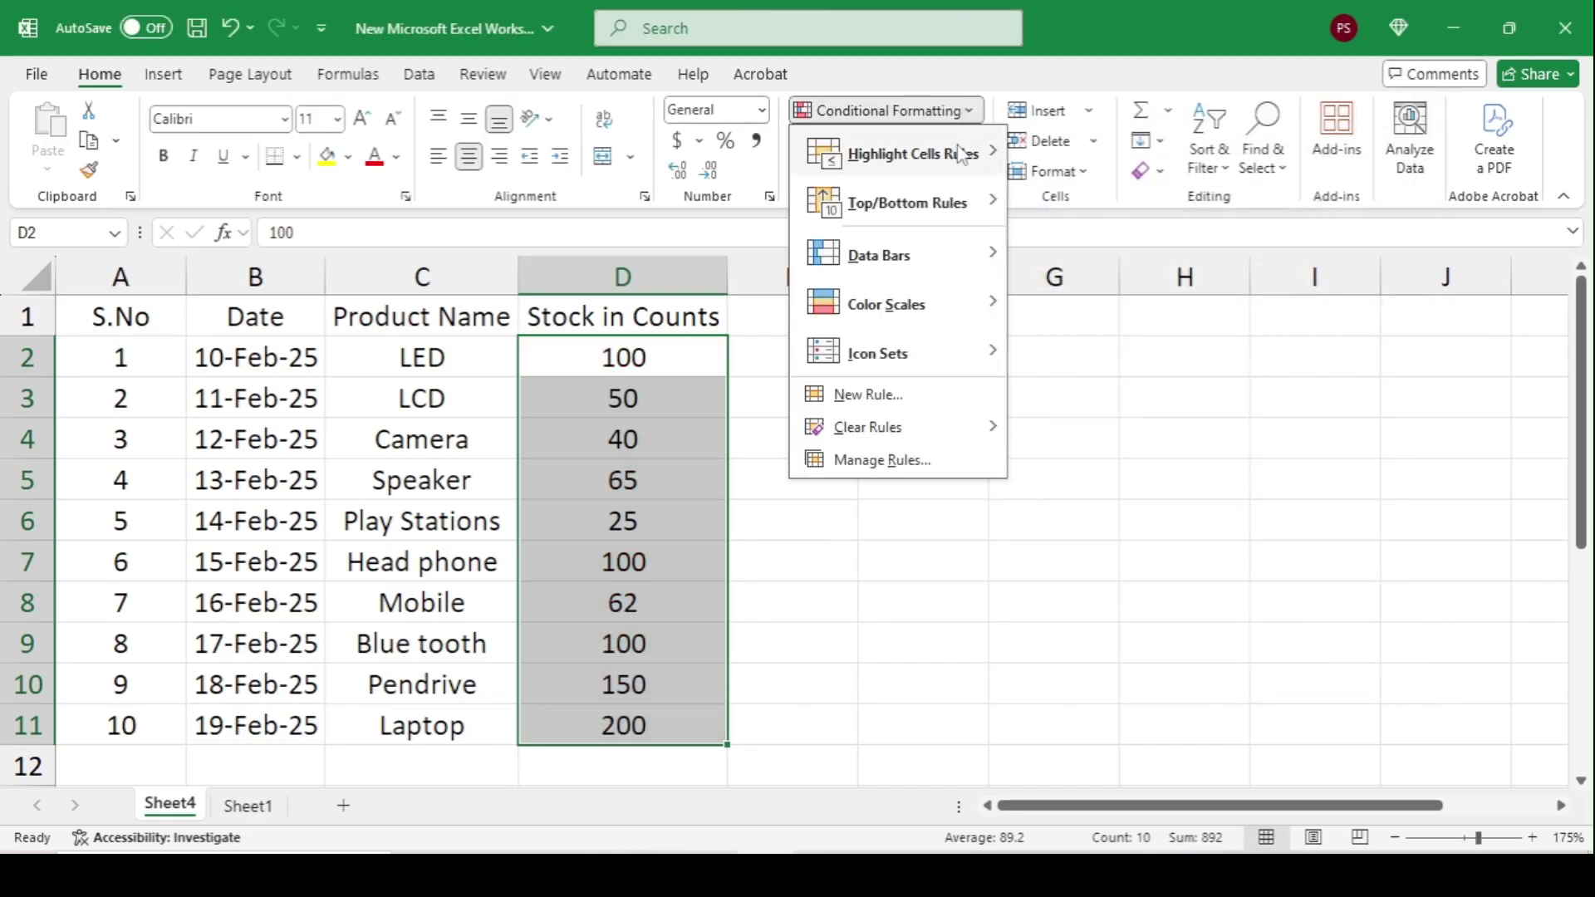
mouse_move(955, 154)
left_click(1053, 164)
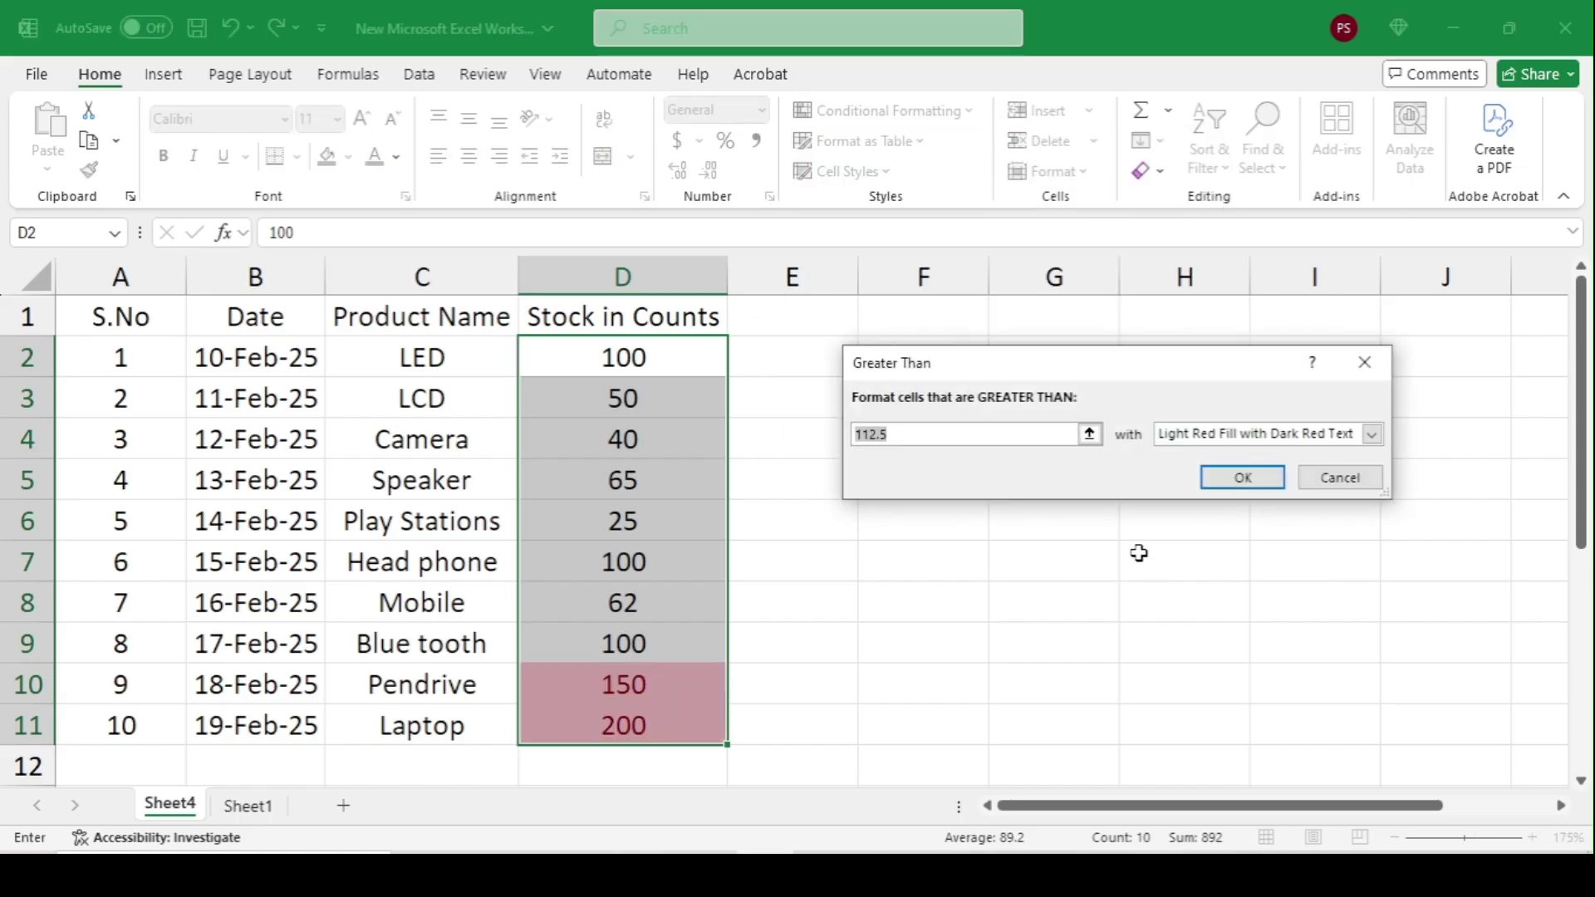
type("50")
left_click(1242, 477)
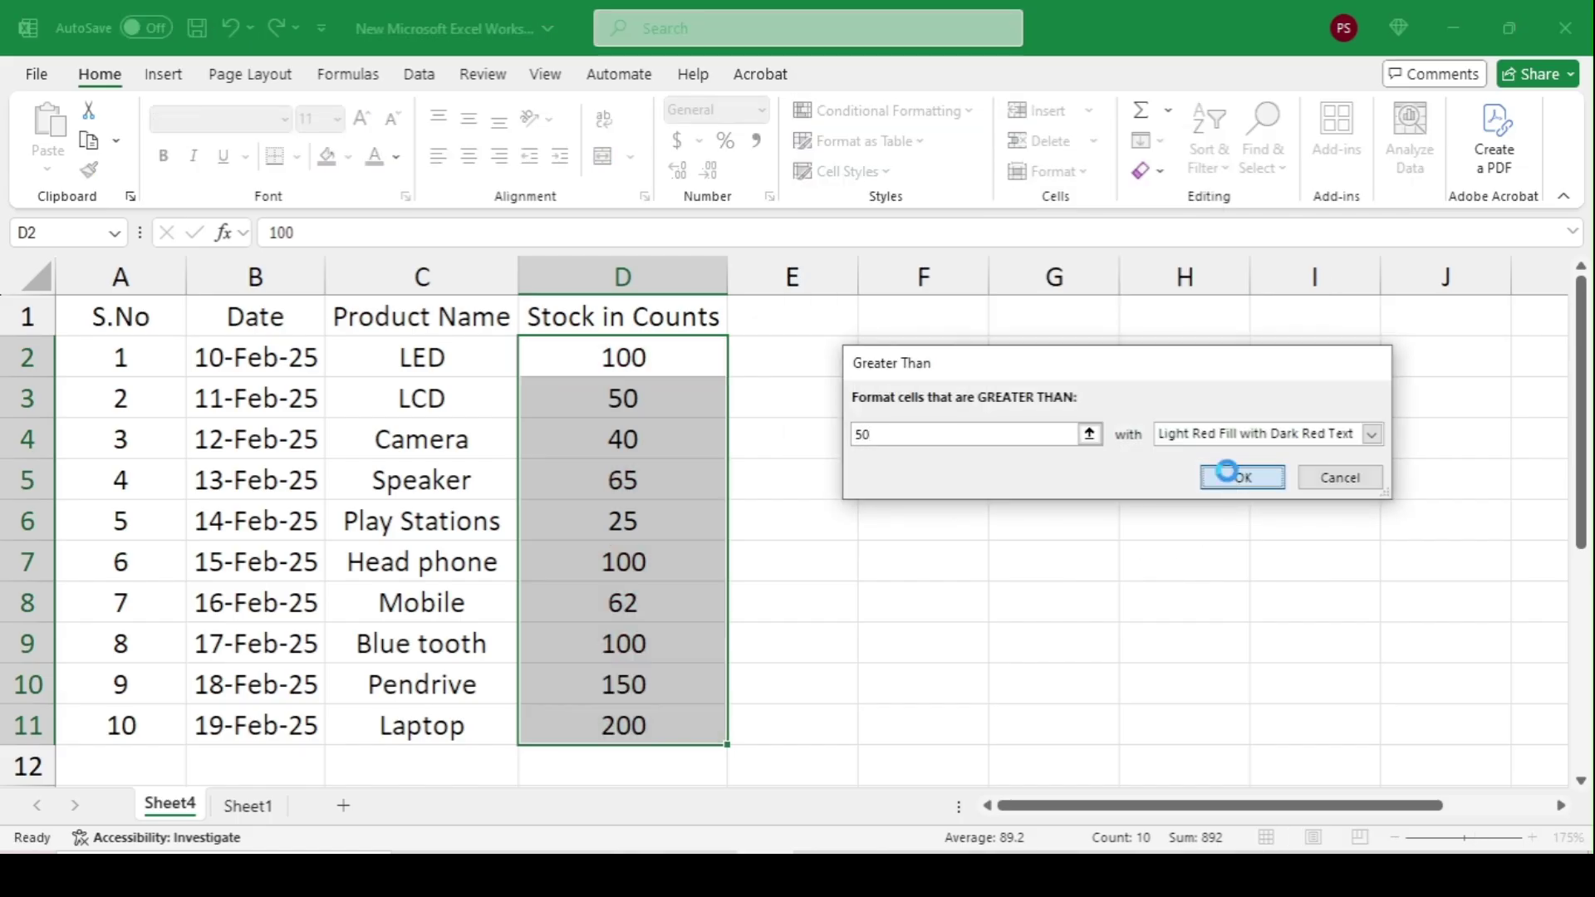
left_click(819, 470)
Clear the conditional formatting rules from the Stock in Counts values in D2:D11 only
left_click_drag(665, 356, 604, 726)
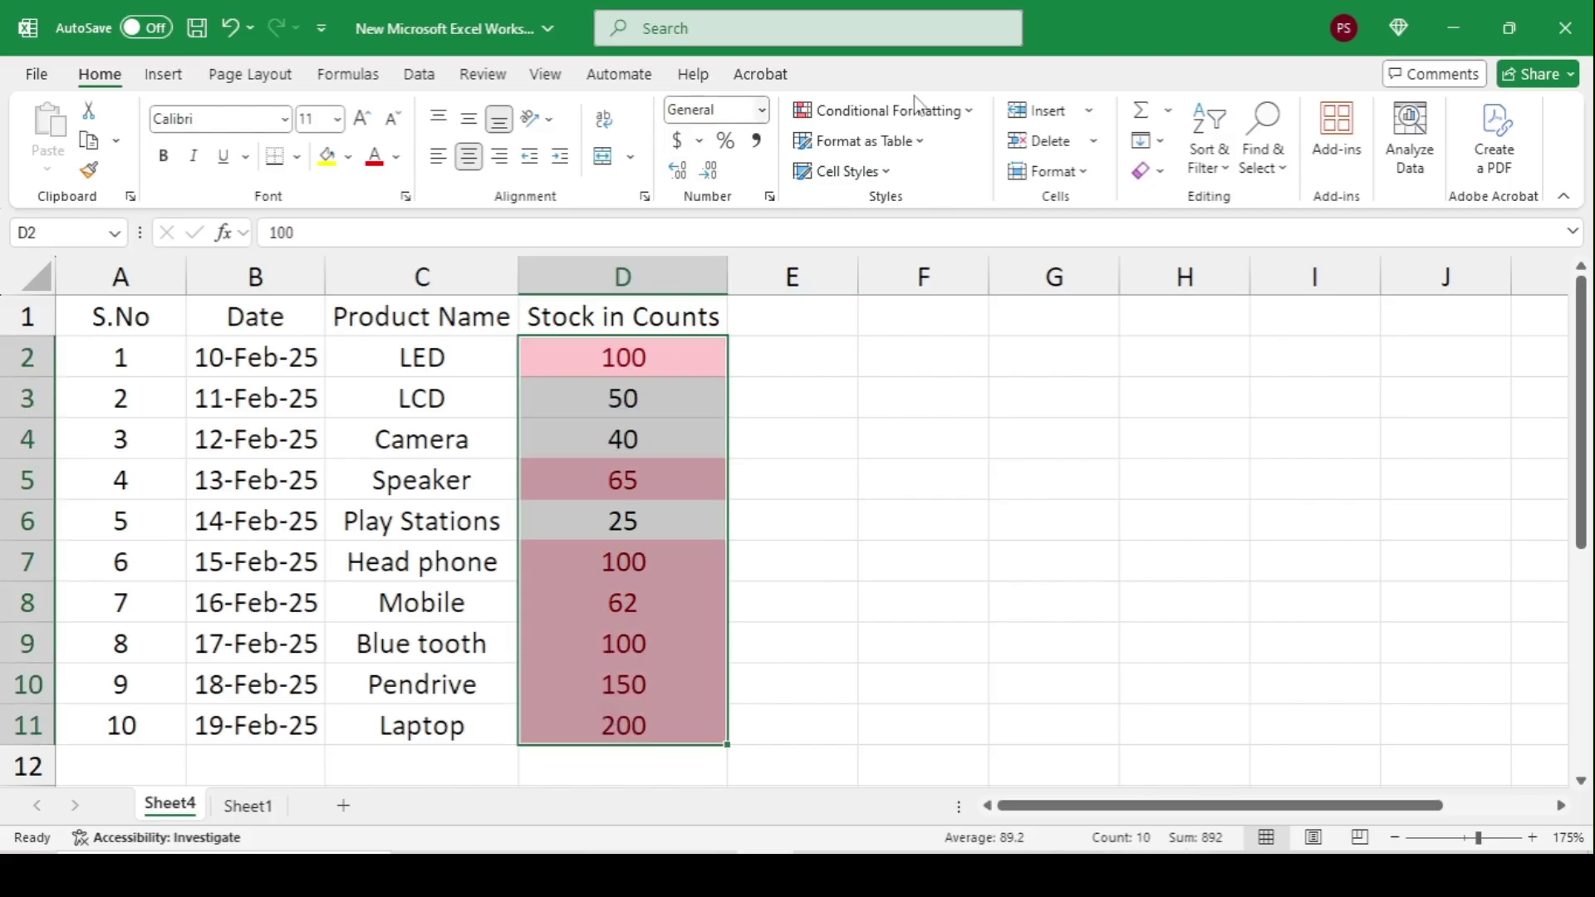
left_click(887, 110)
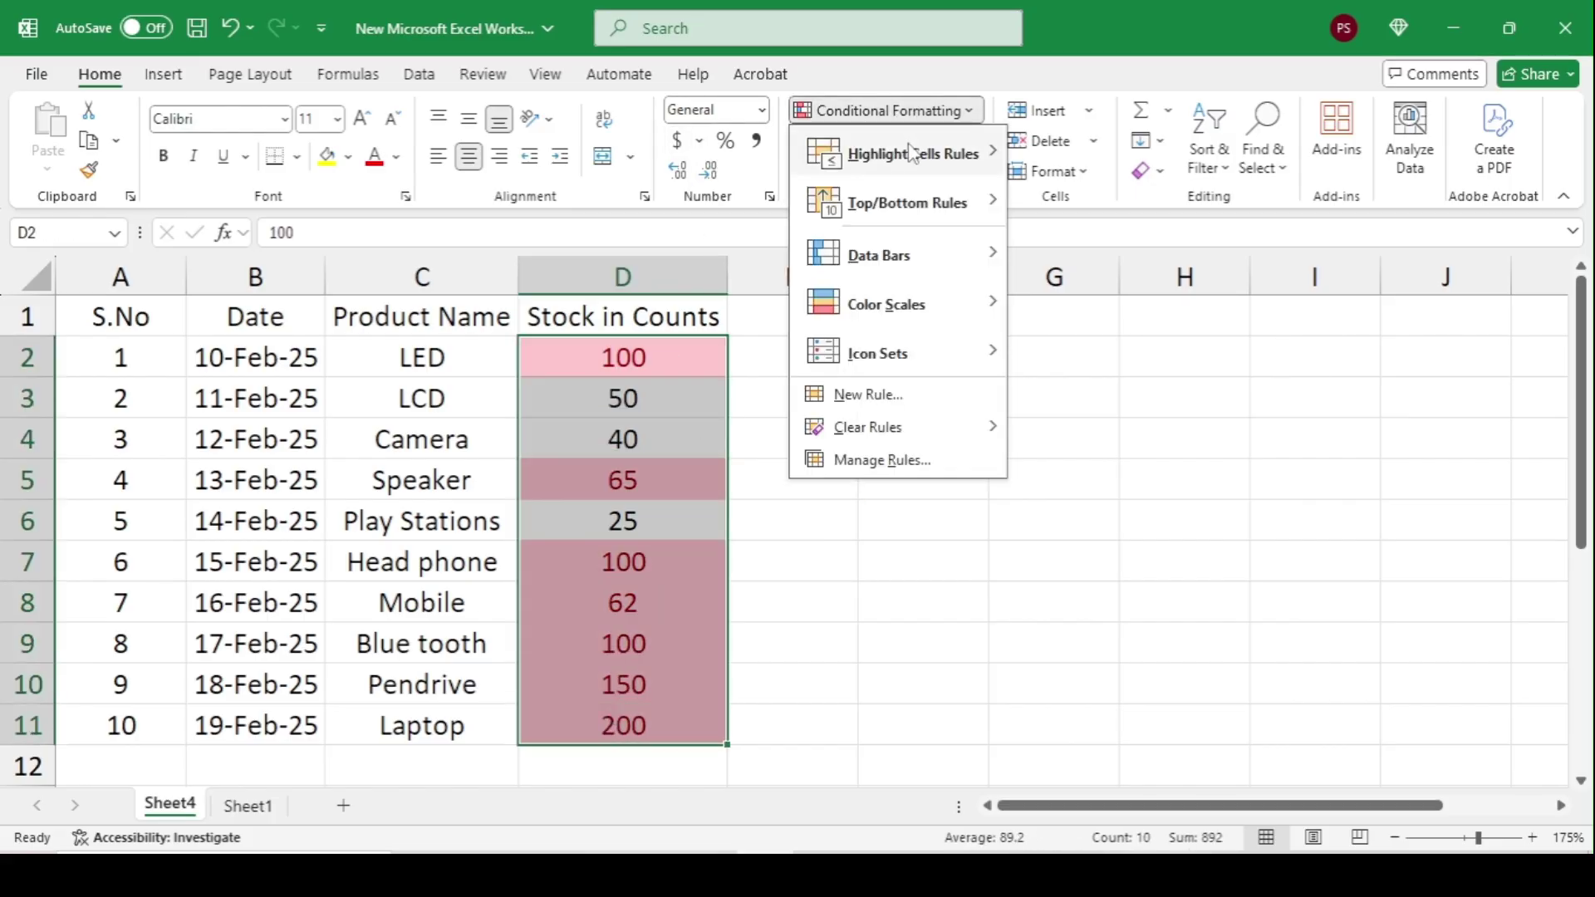
mouse_move(912, 152)
mouse_move(887, 430)
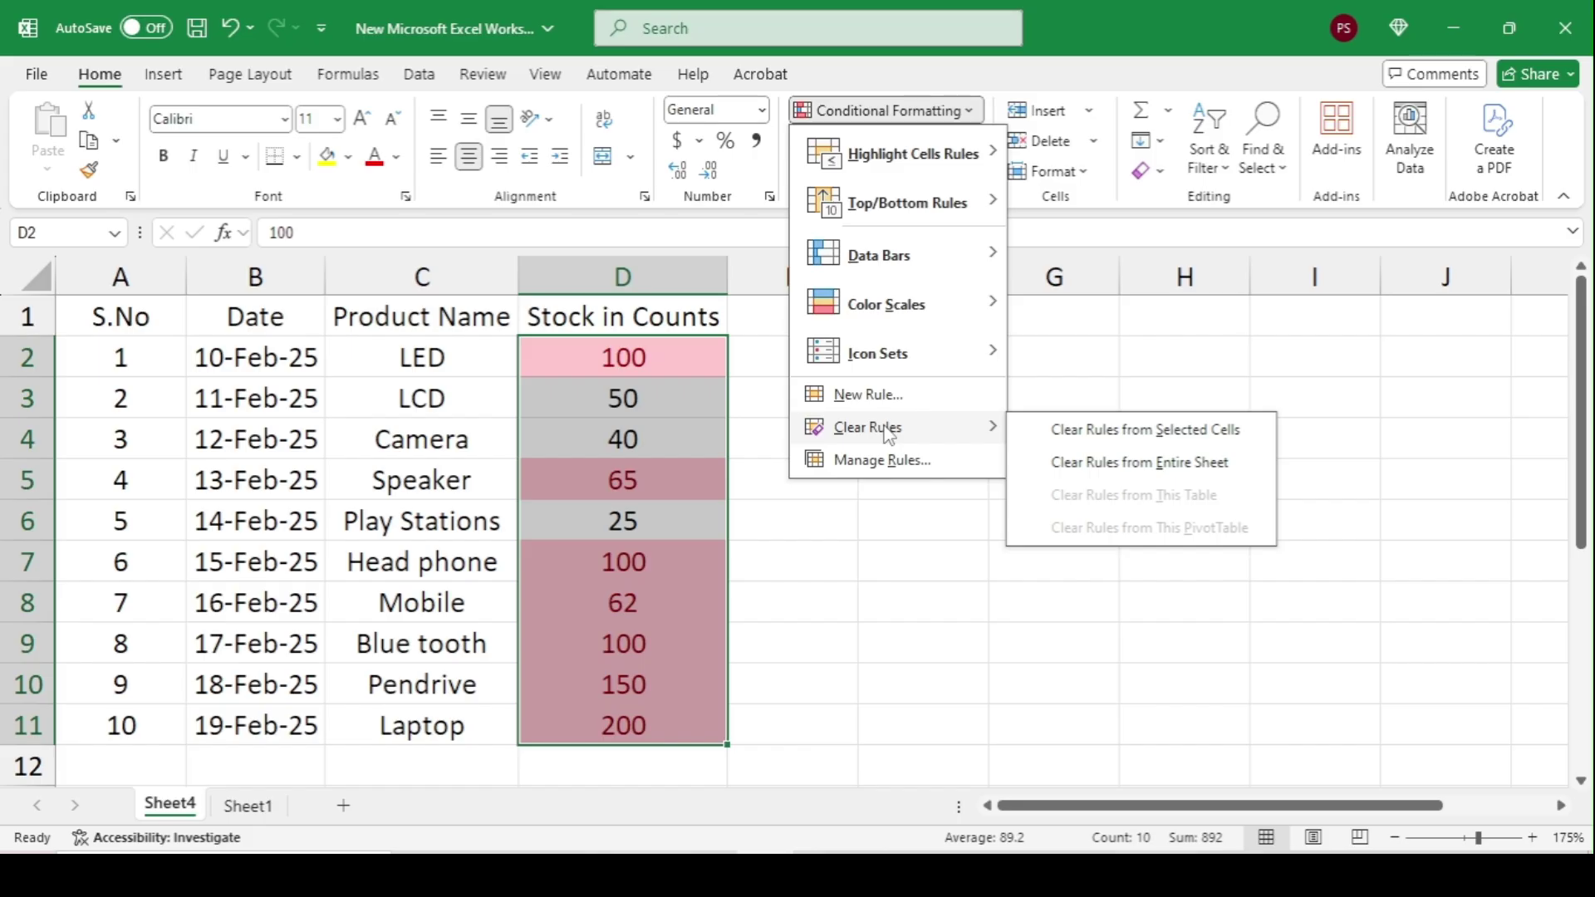
left_click(1154, 438)
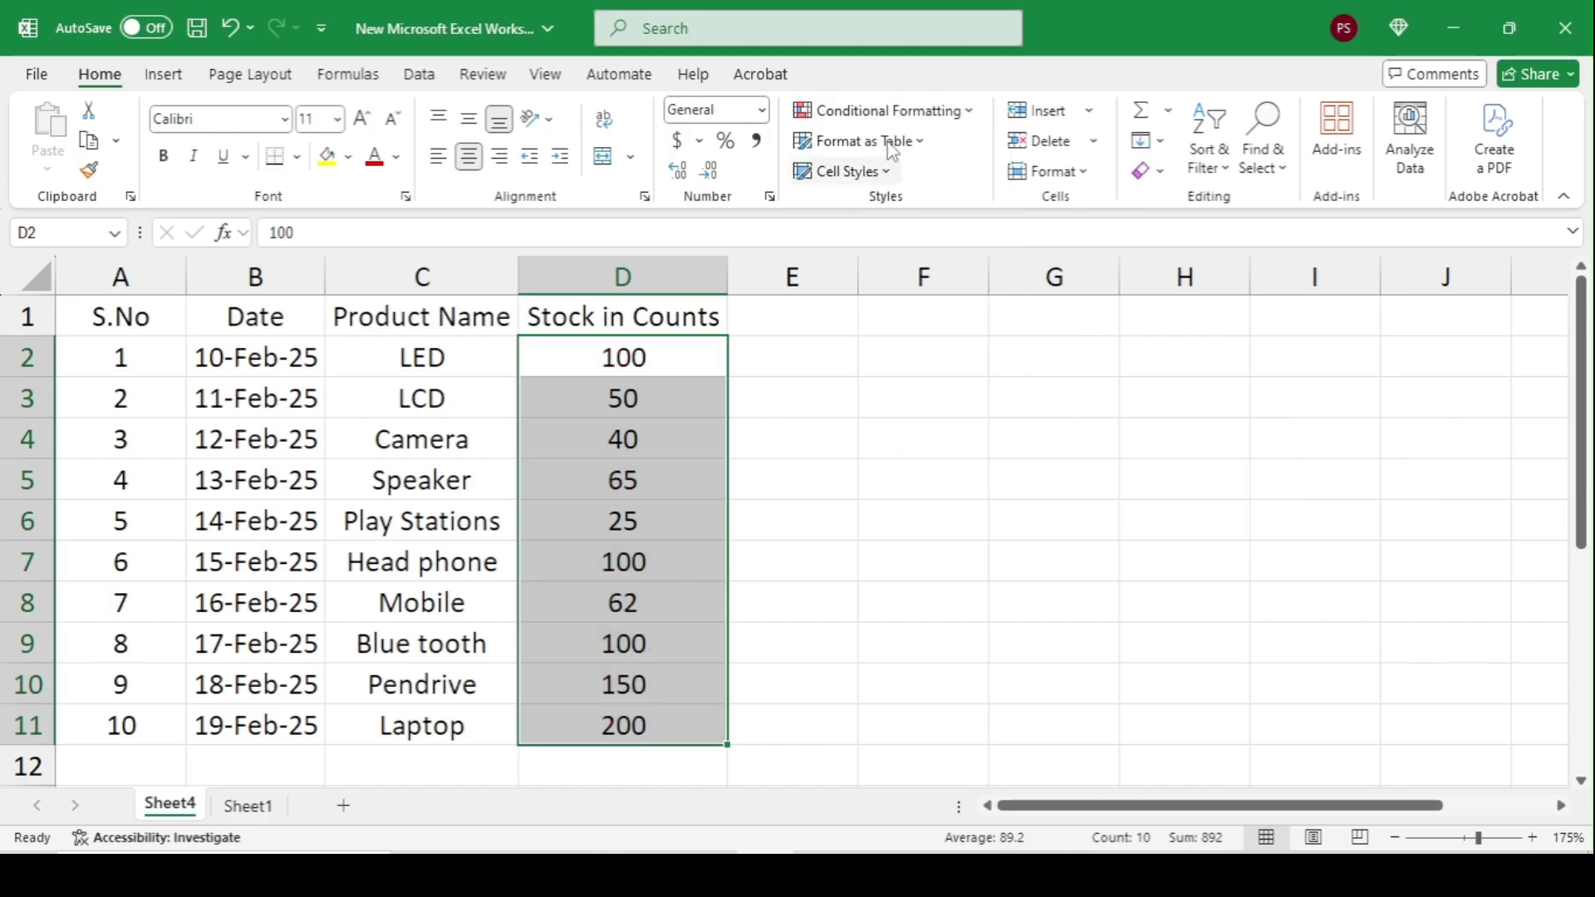
Preview a Less Than highlight rule on the stock counts with thresholds of 50 and 100, and discard it without applying
left_click(929, 111)
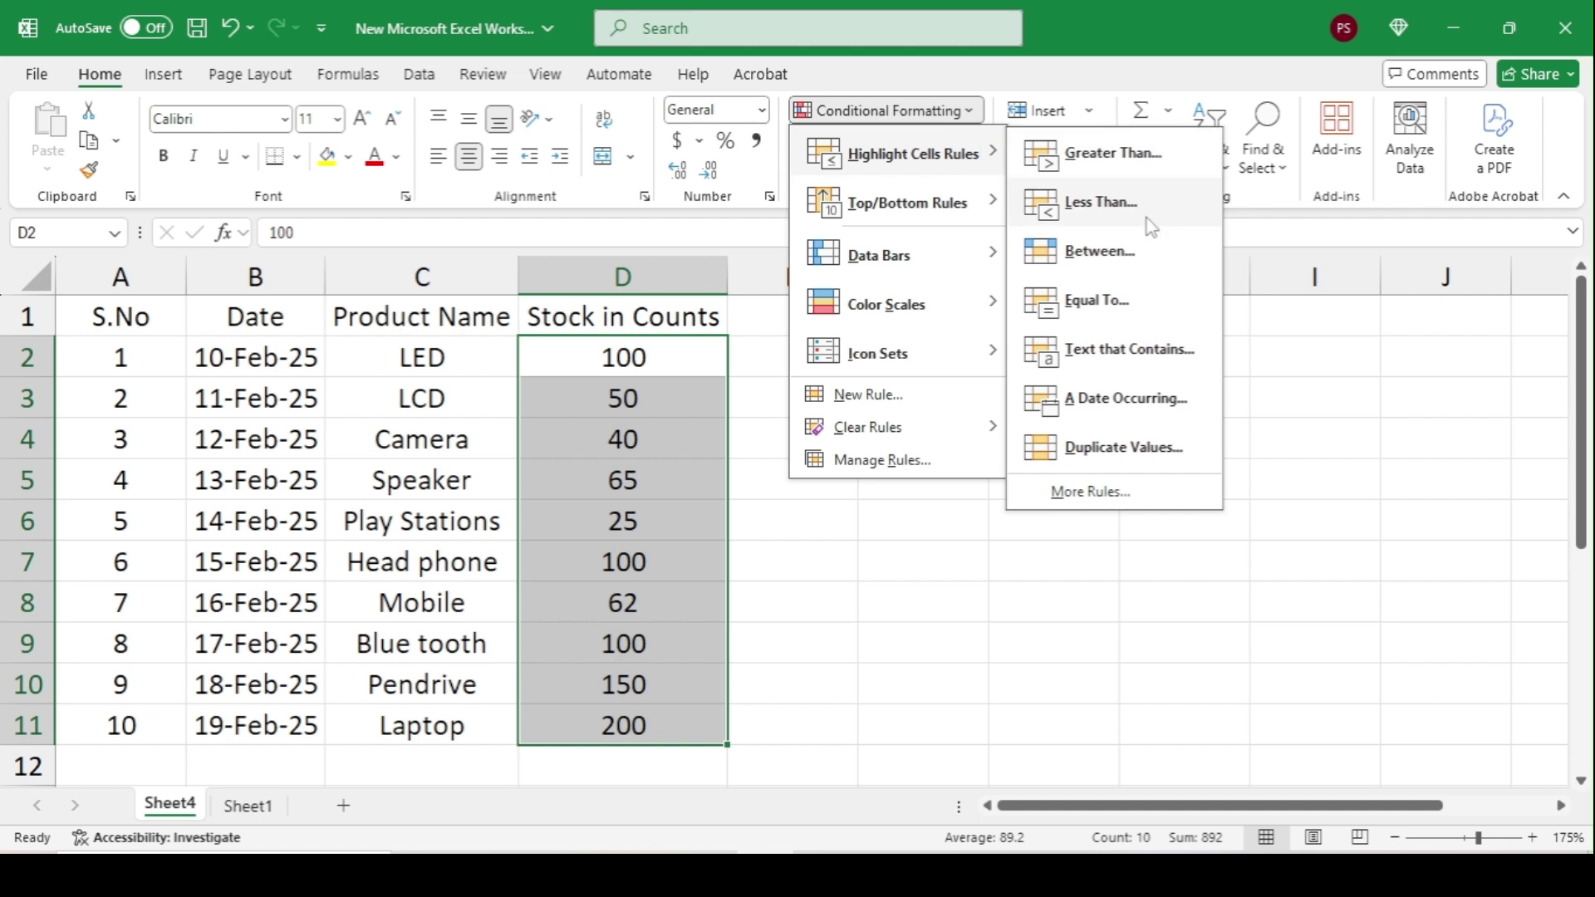
left_click(1113, 202)
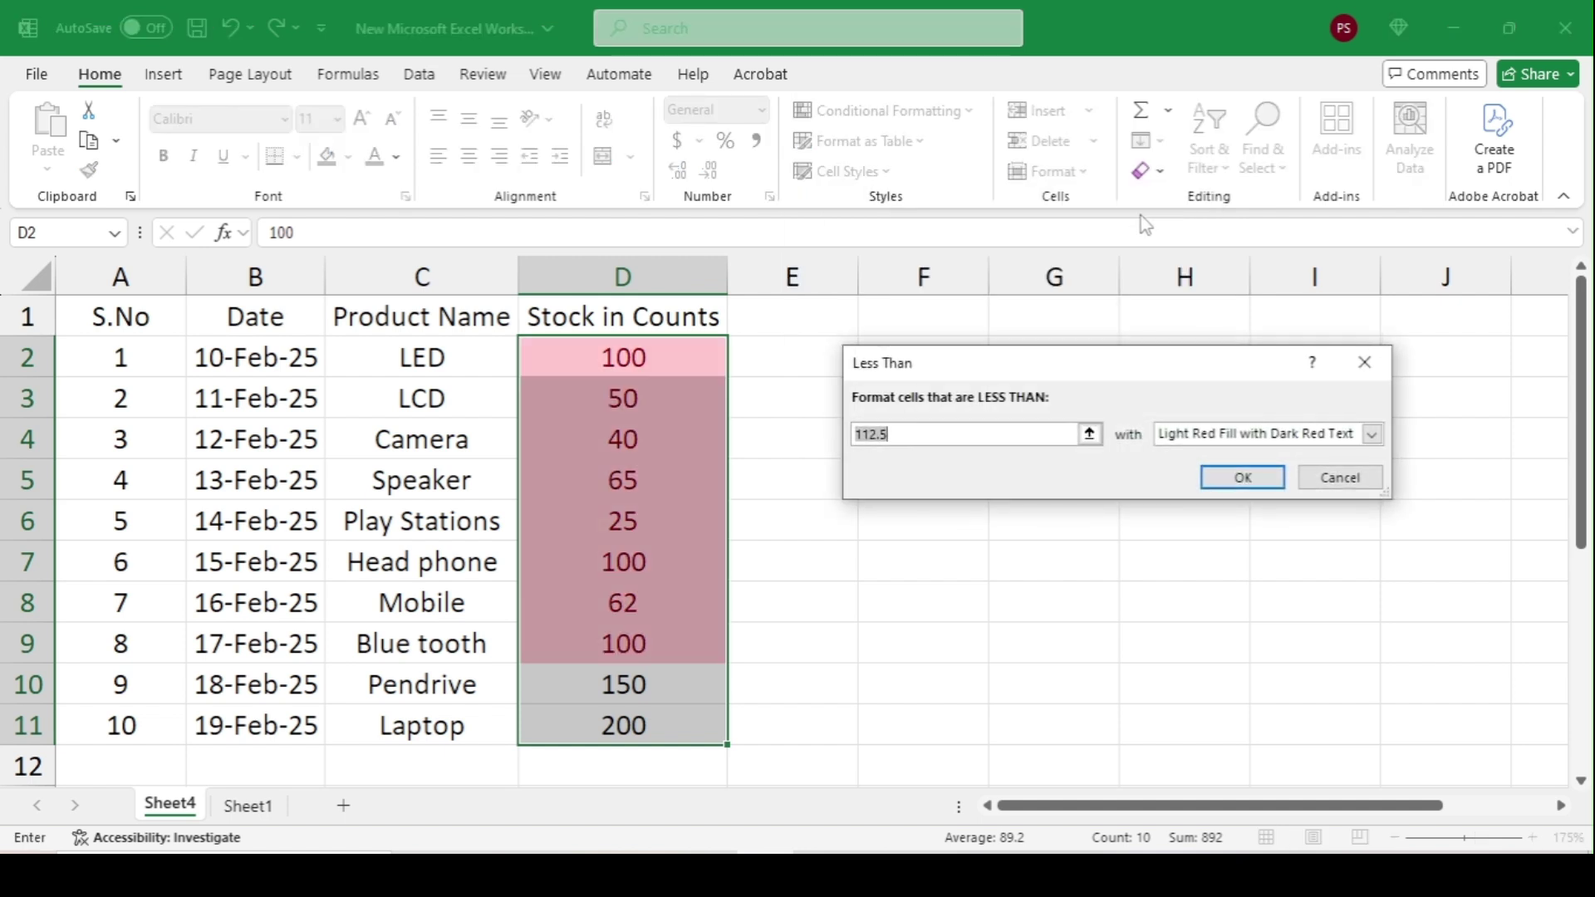
type("50")
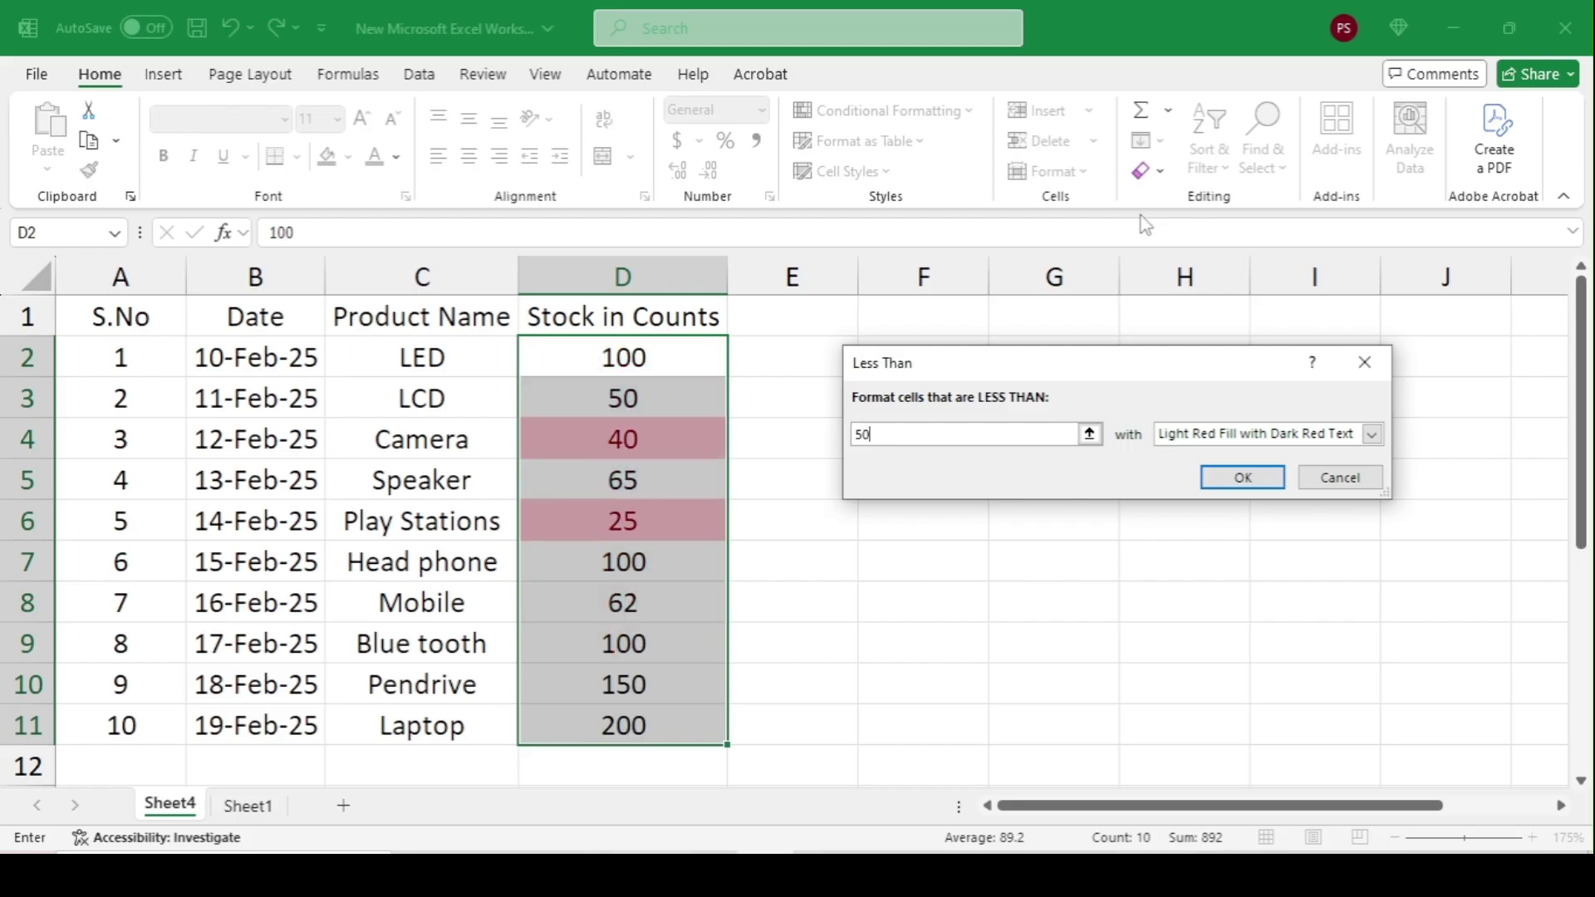
key("BackSpace")
key("BackSpace")
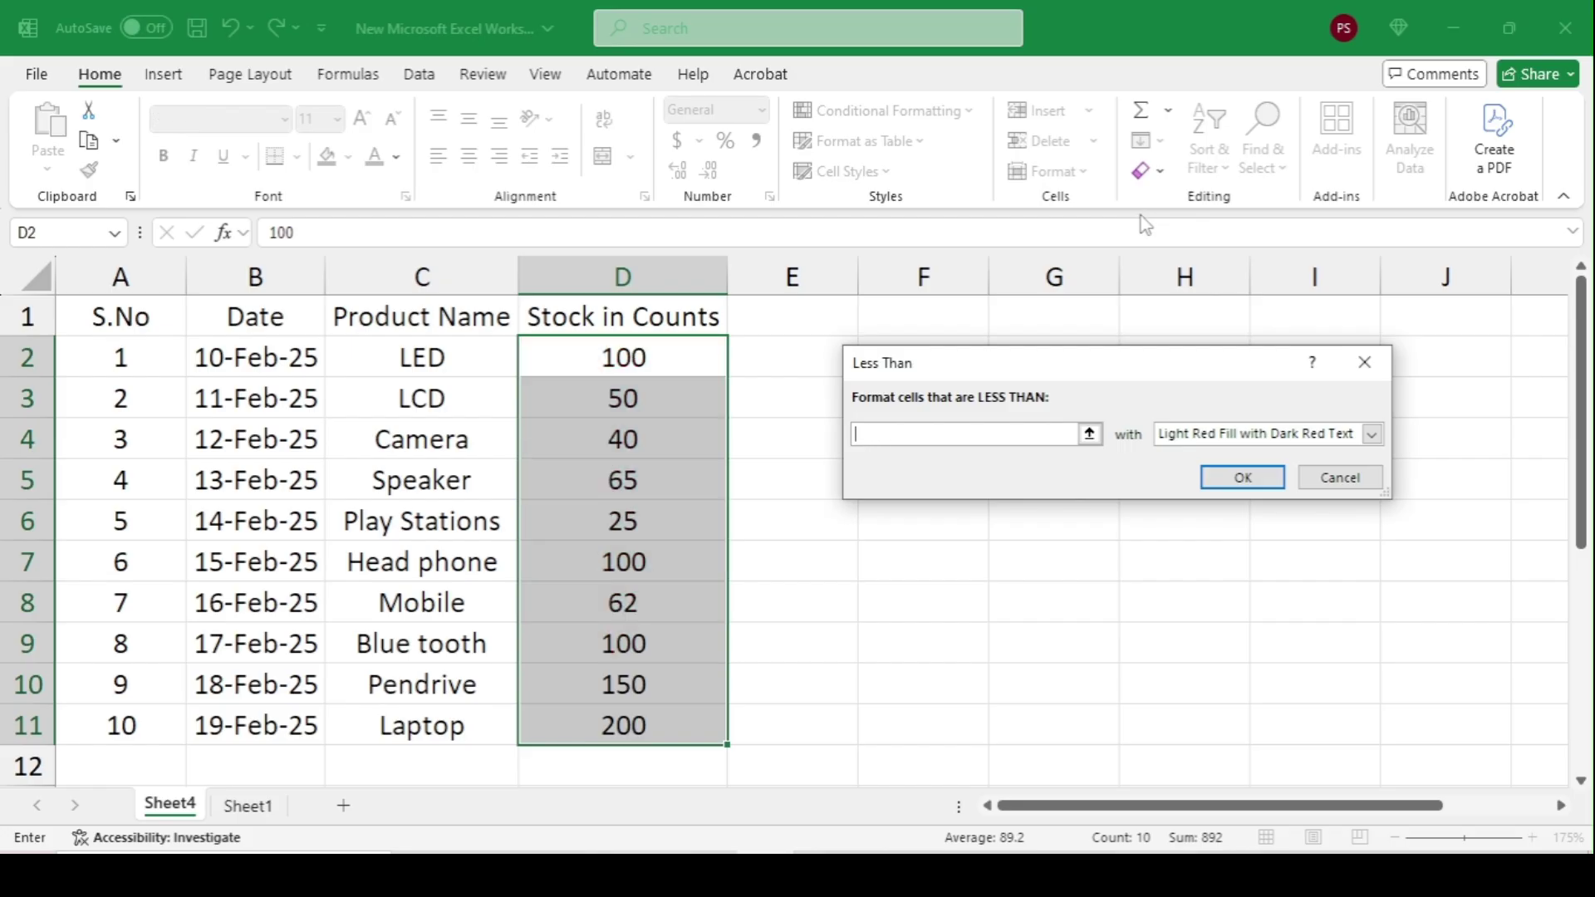
type("100")
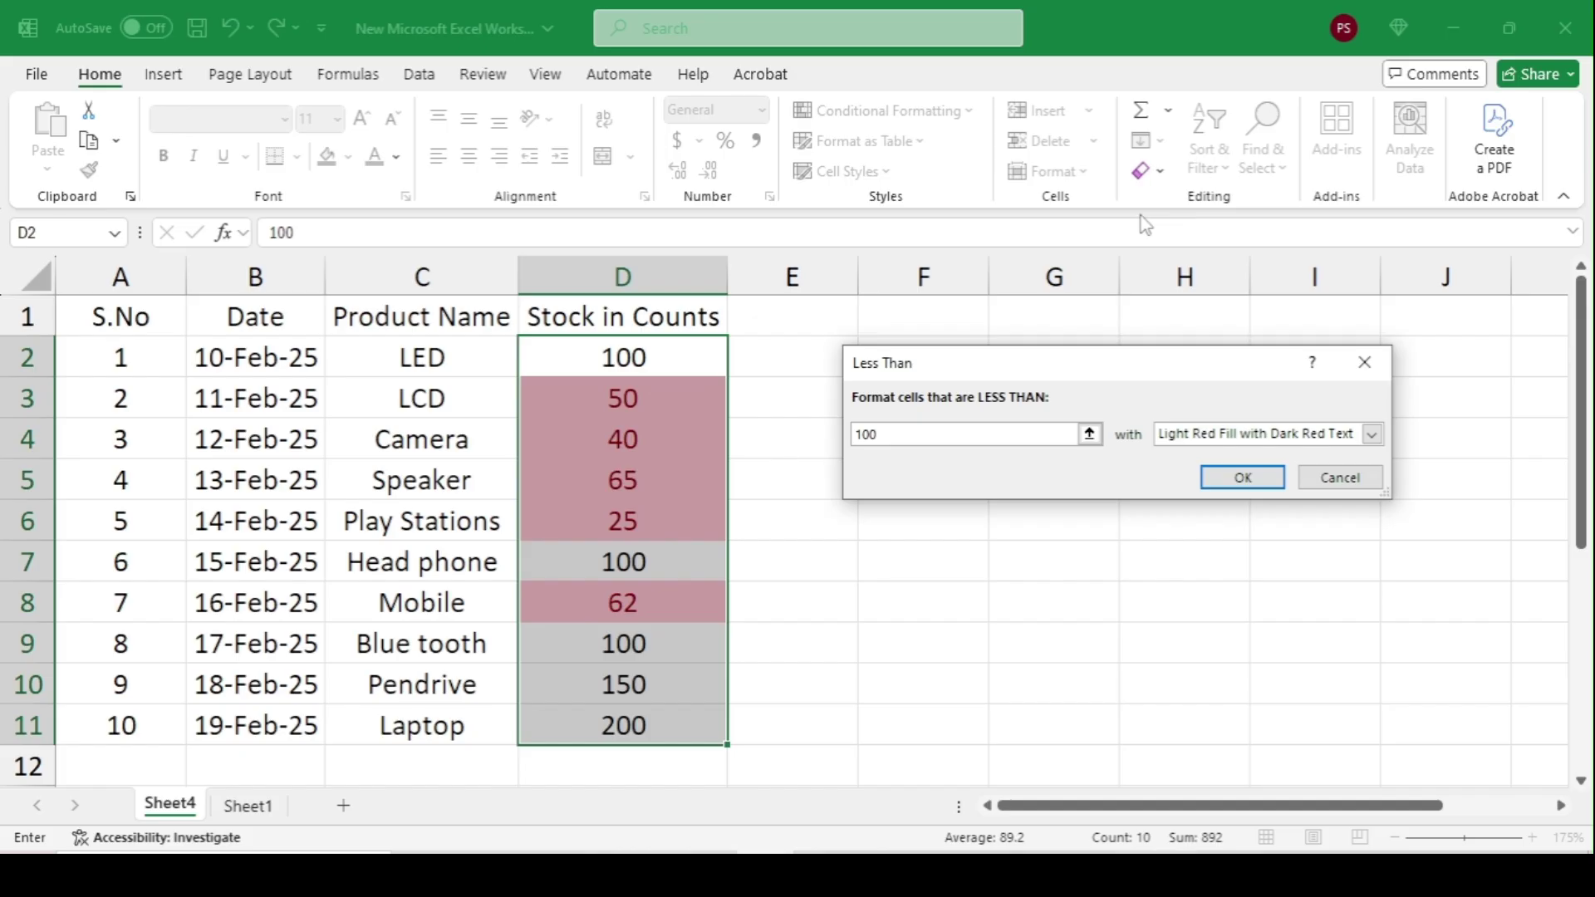
key("BackSpace")
key("BackSpace")
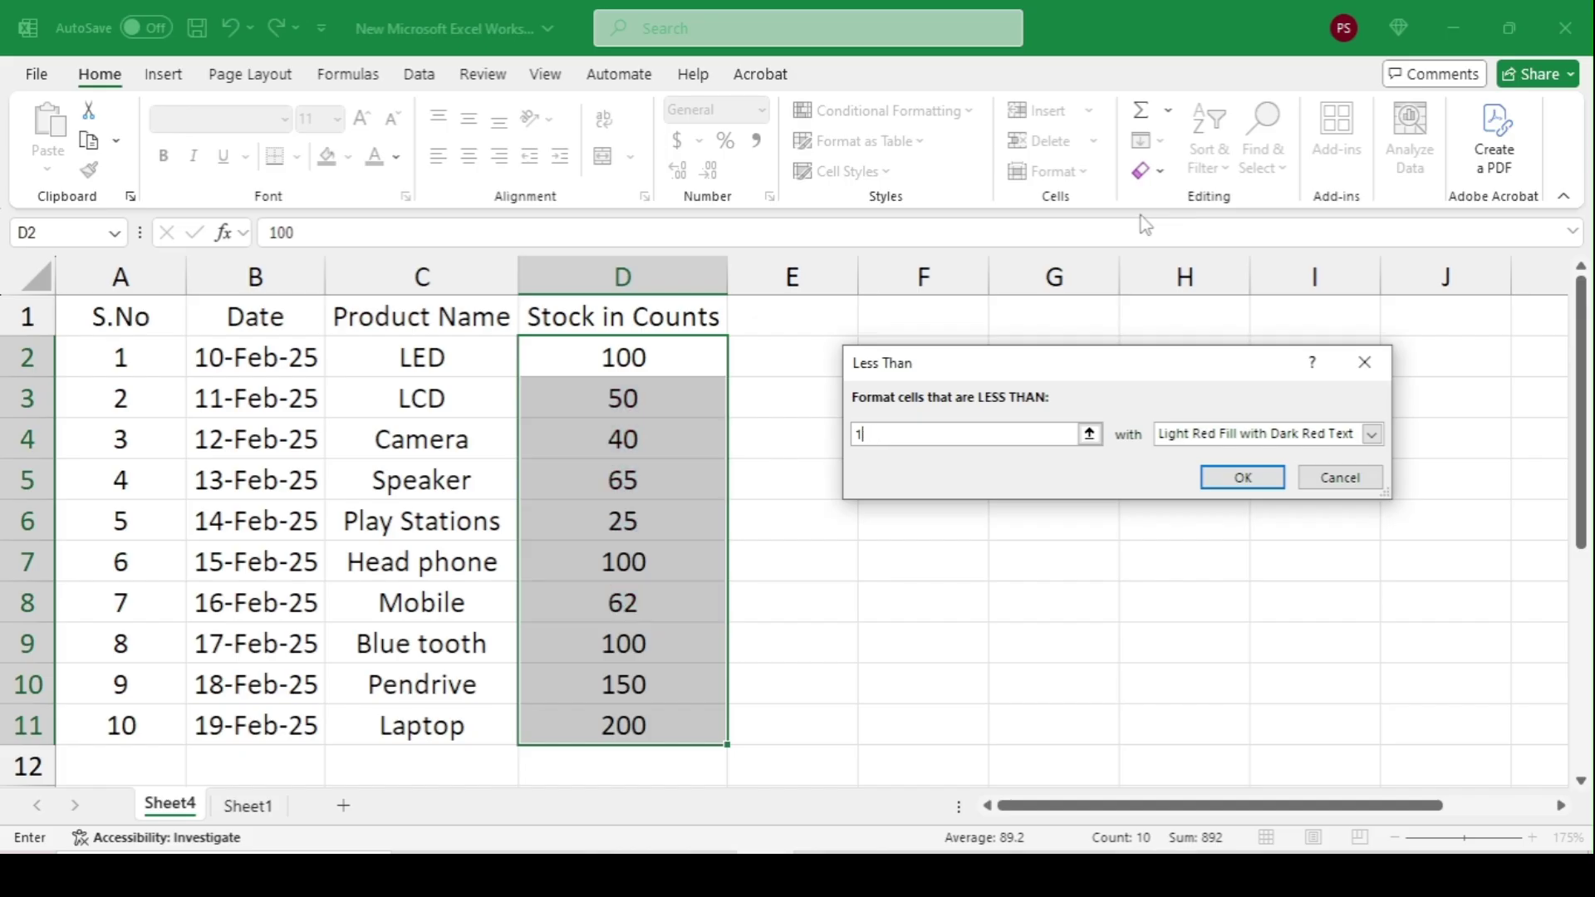
key("BackSpace")
left_click(1339, 478)
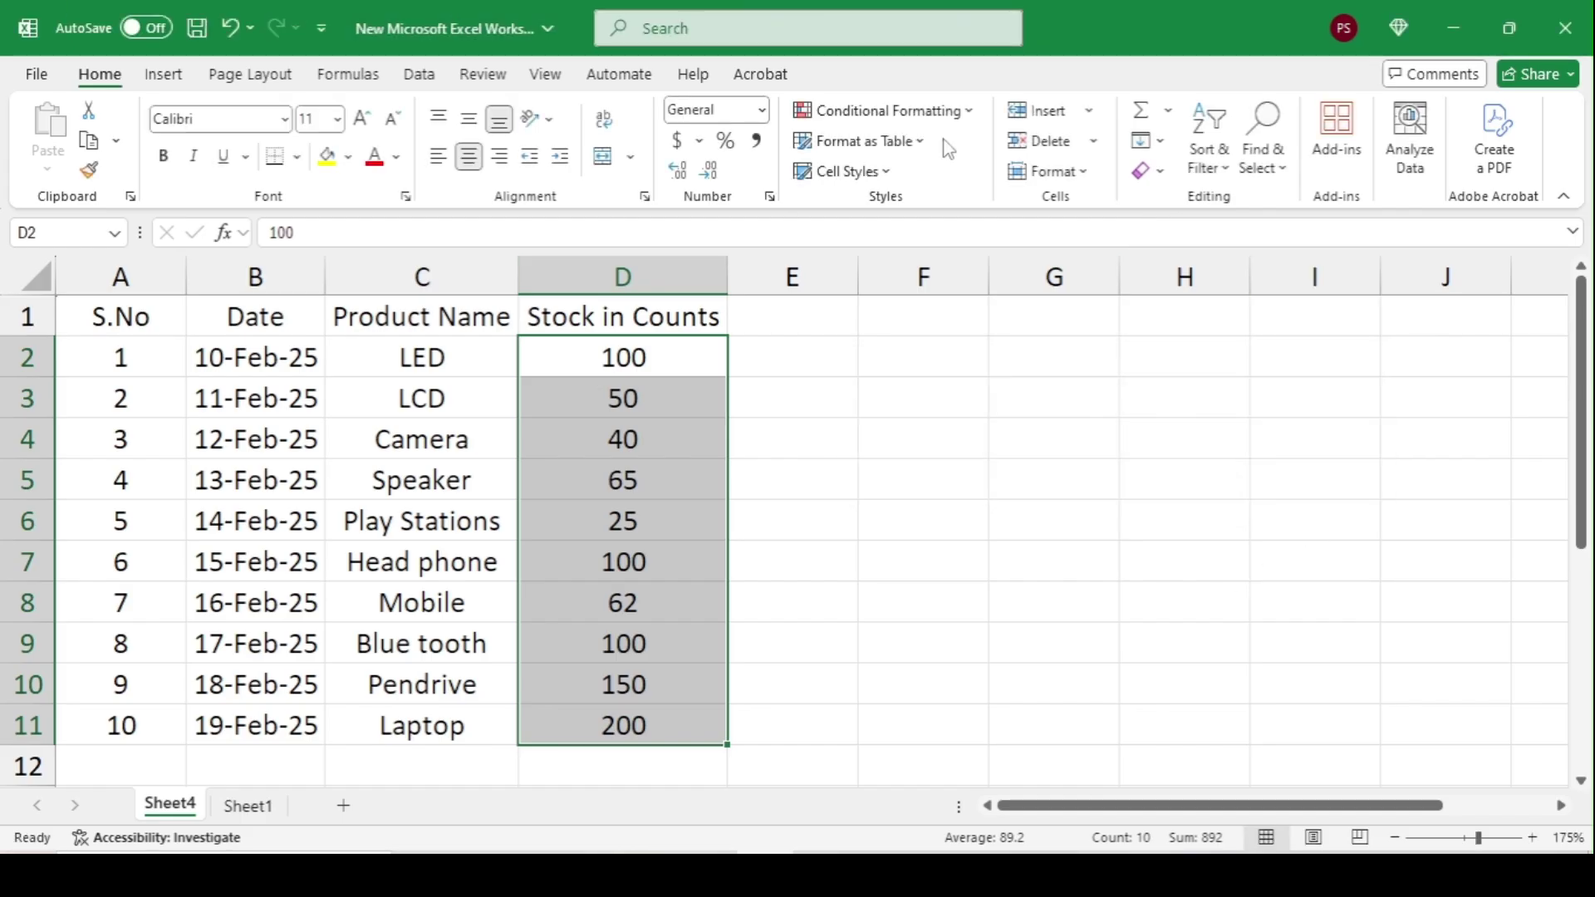
Preview a Between highlight rule for stock counts from 50 to 150, and discard it without applying
left_click(884, 110)
mouse_move(955, 156)
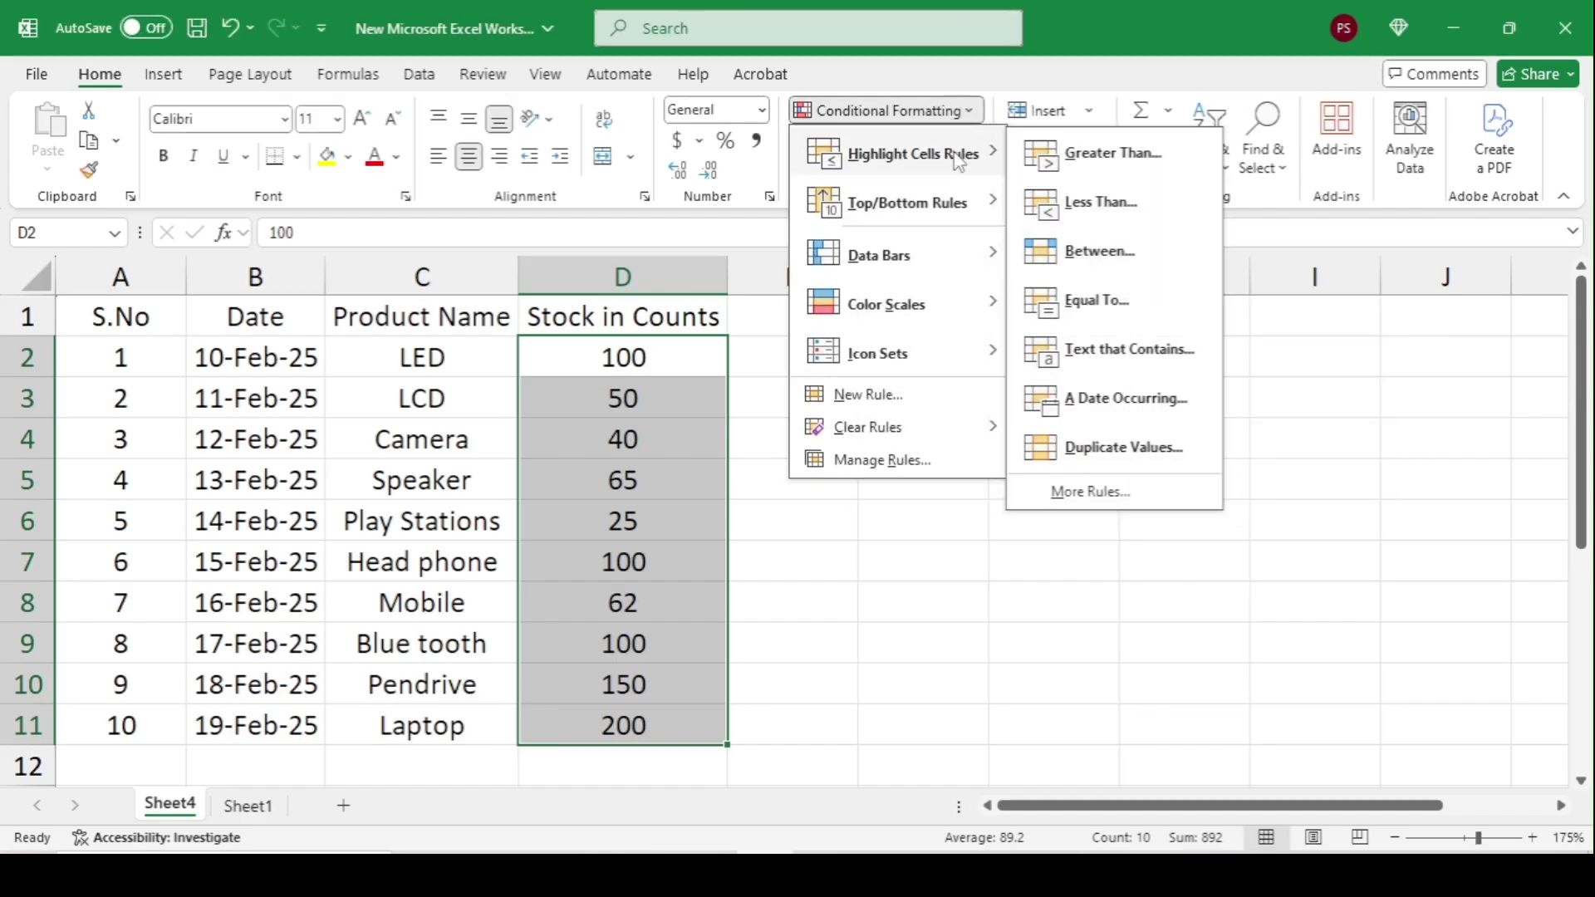
left_click(1170, 237)
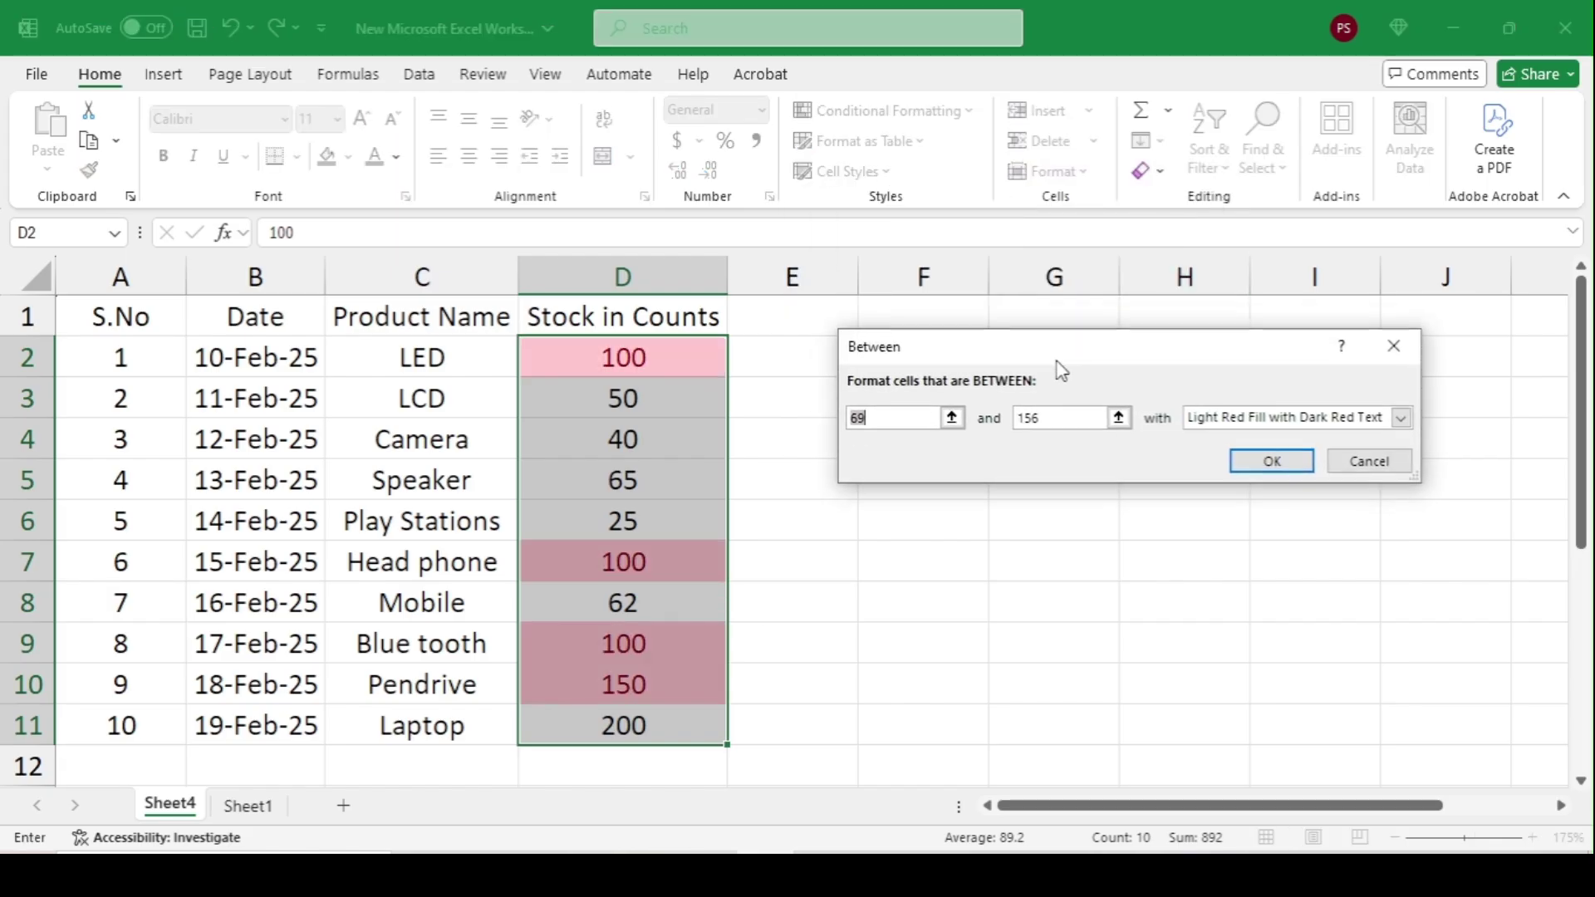
left_click_drag(1057, 362, 963, 369)
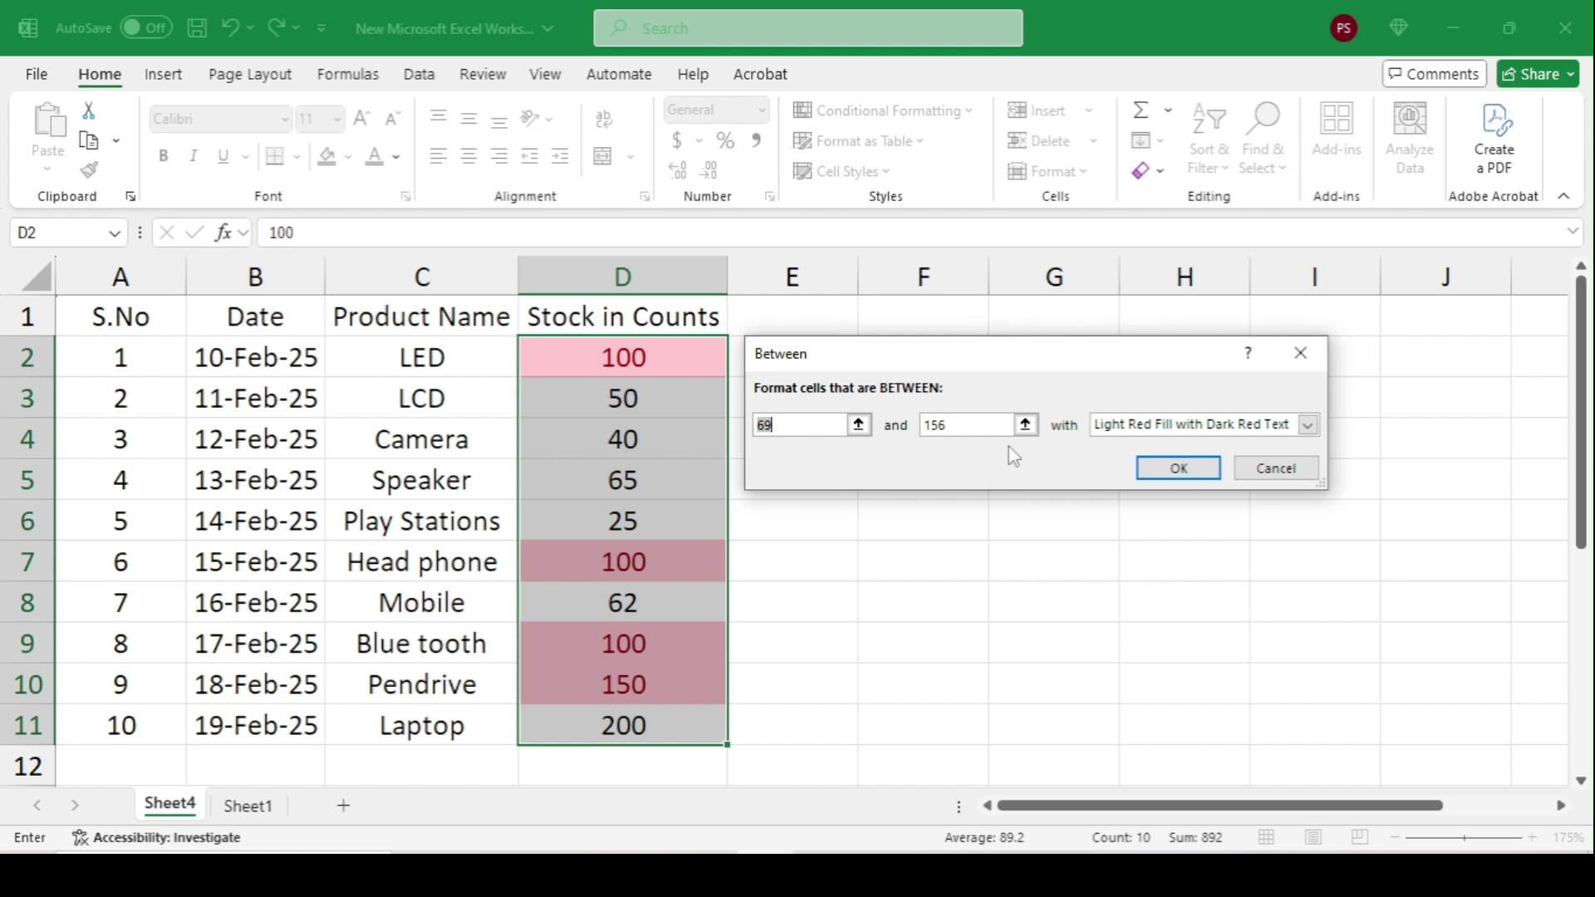
type("50")
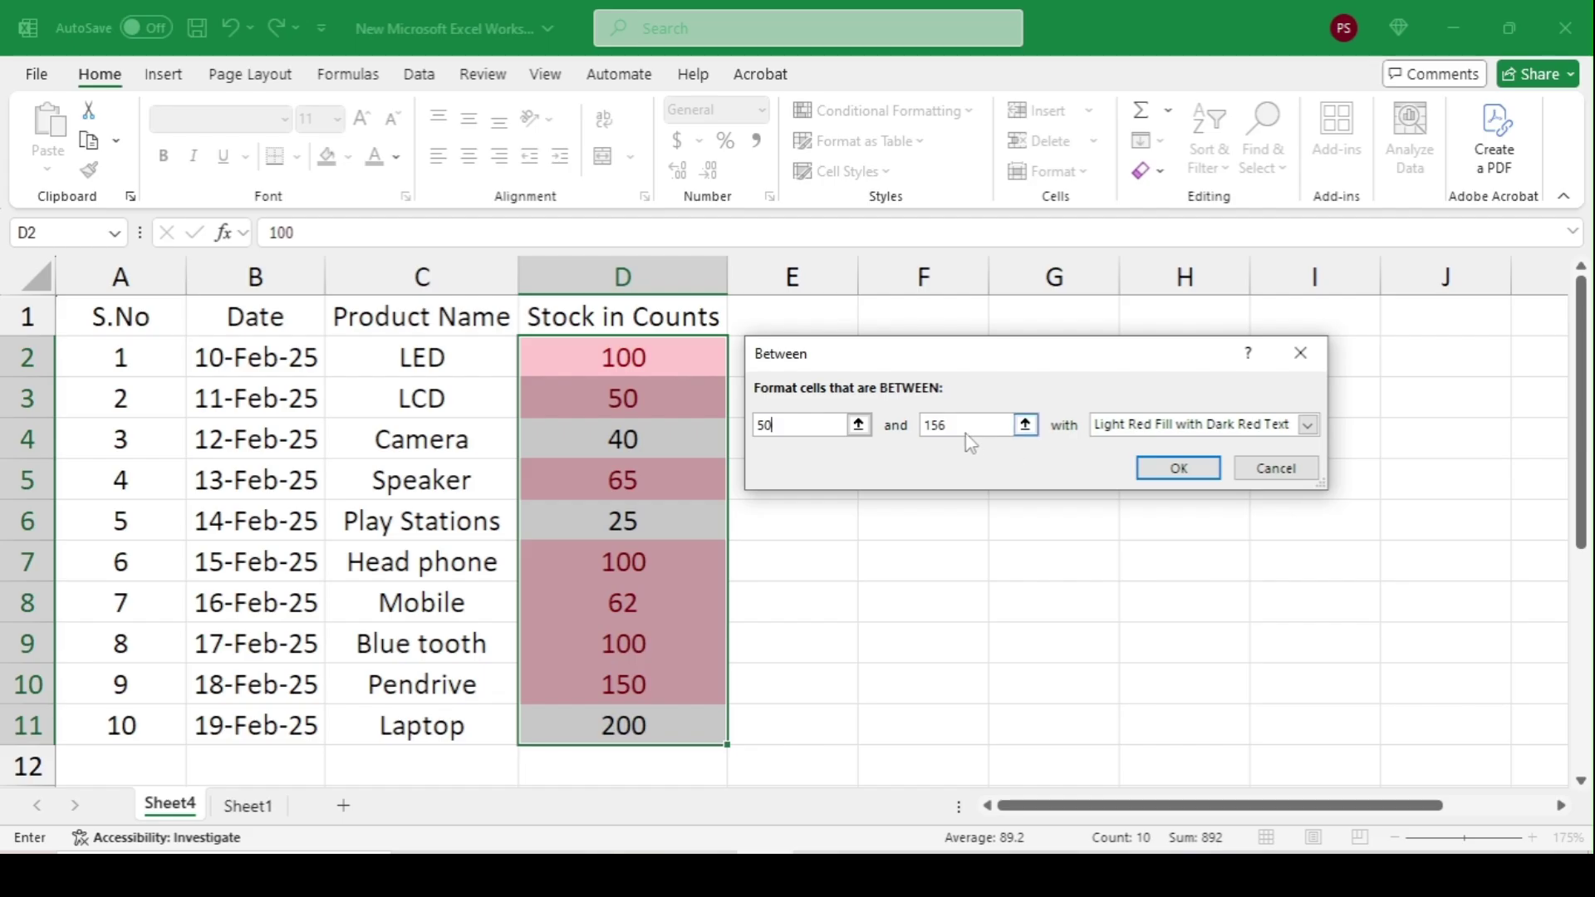
left_click(973, 422)
key("BackSpace")
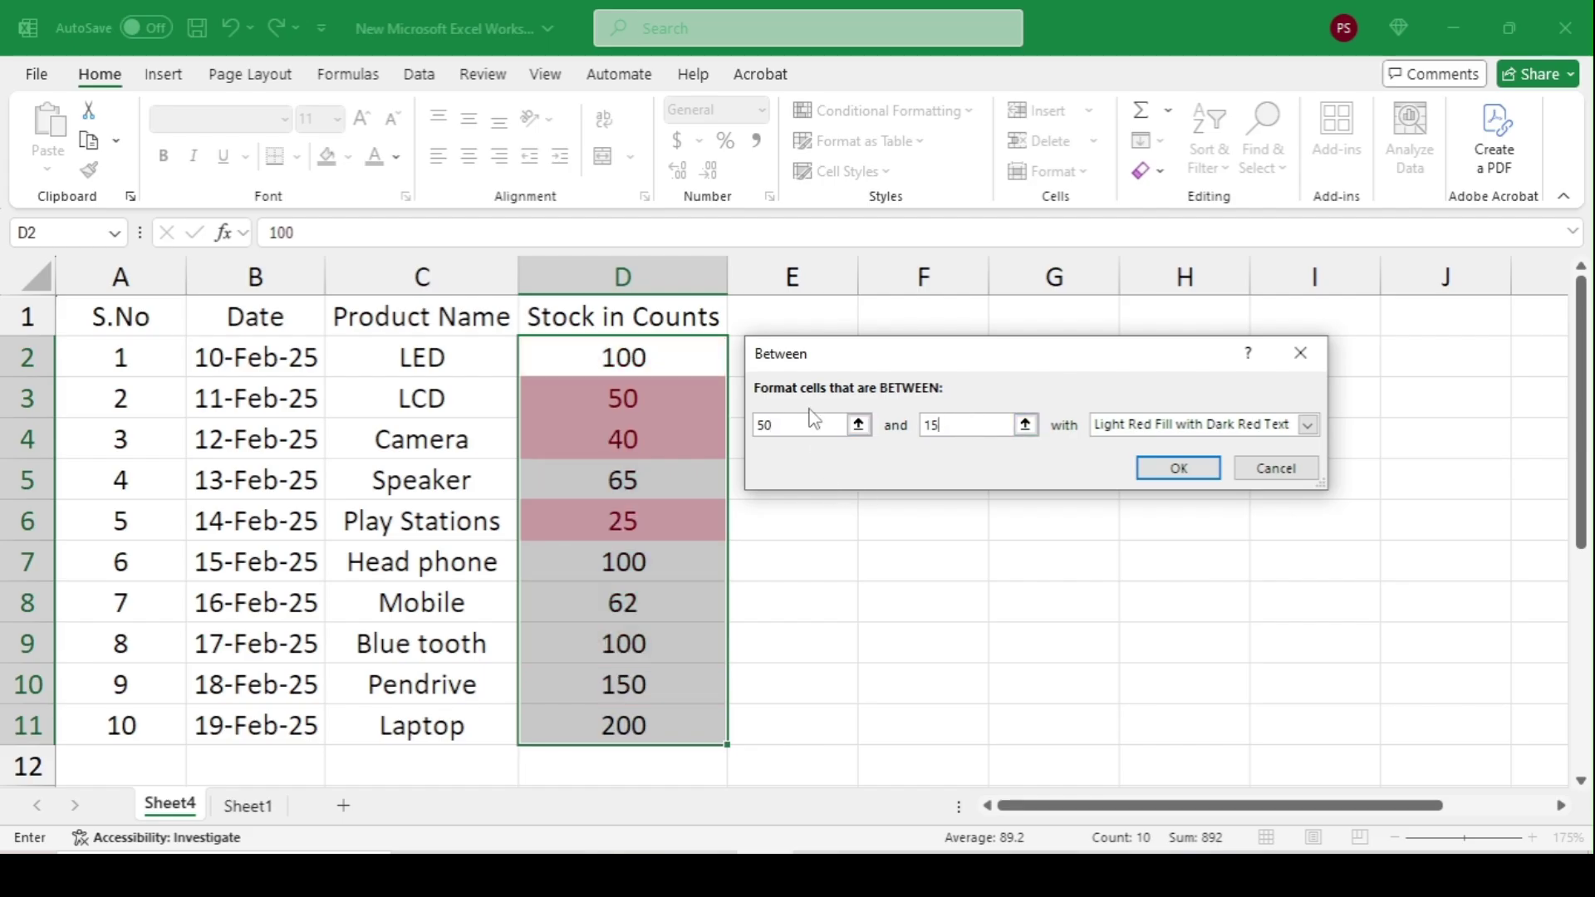
type("0")
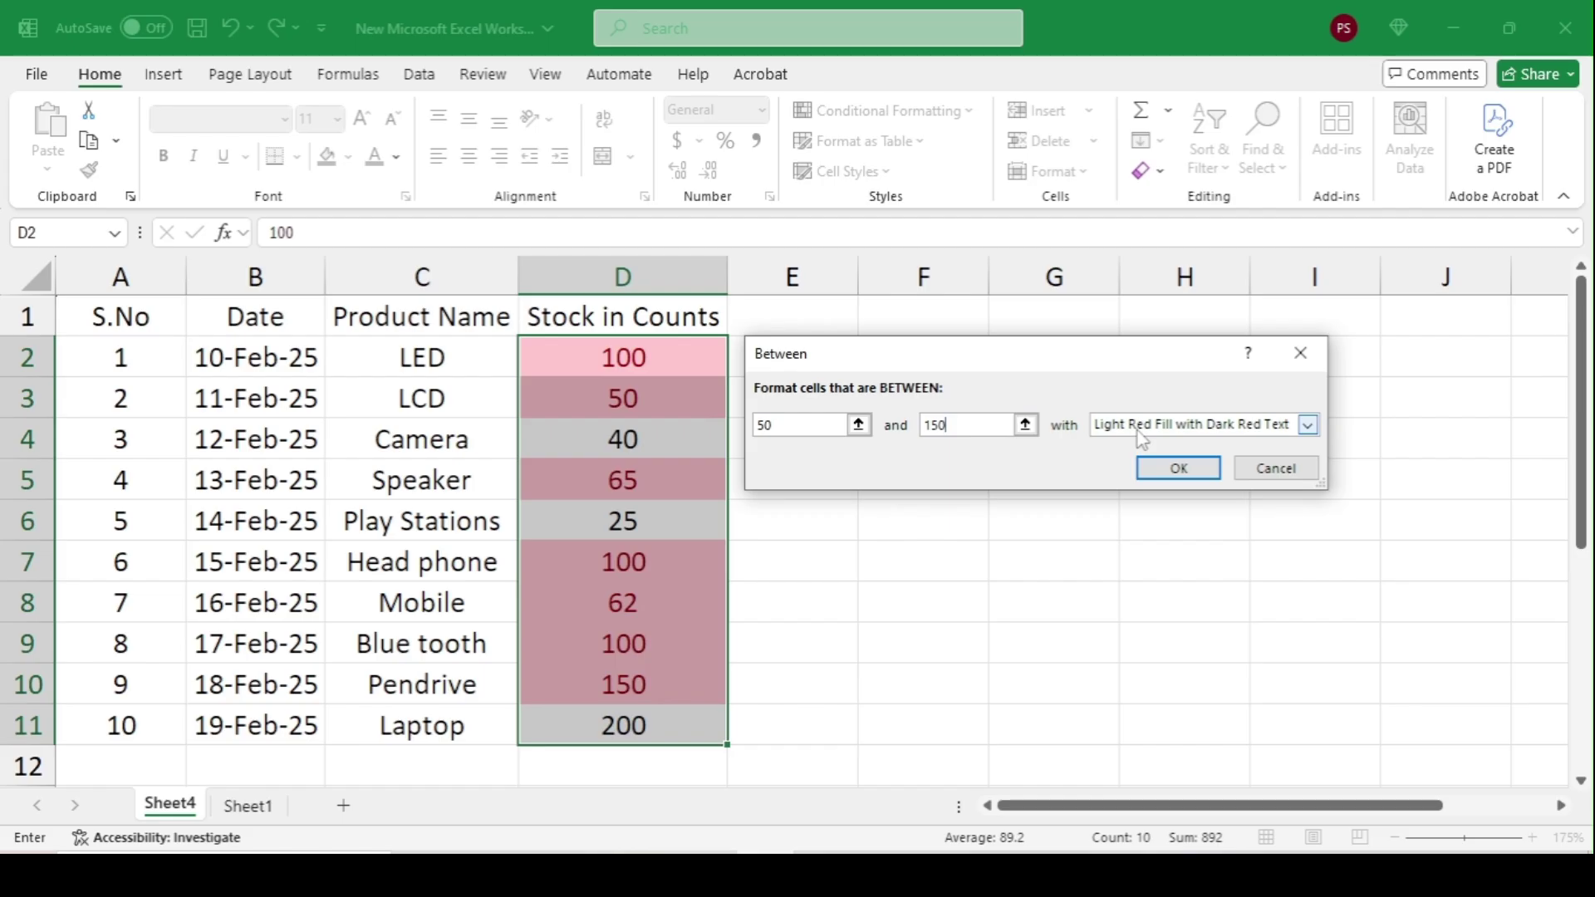
left_click(1275, 468)
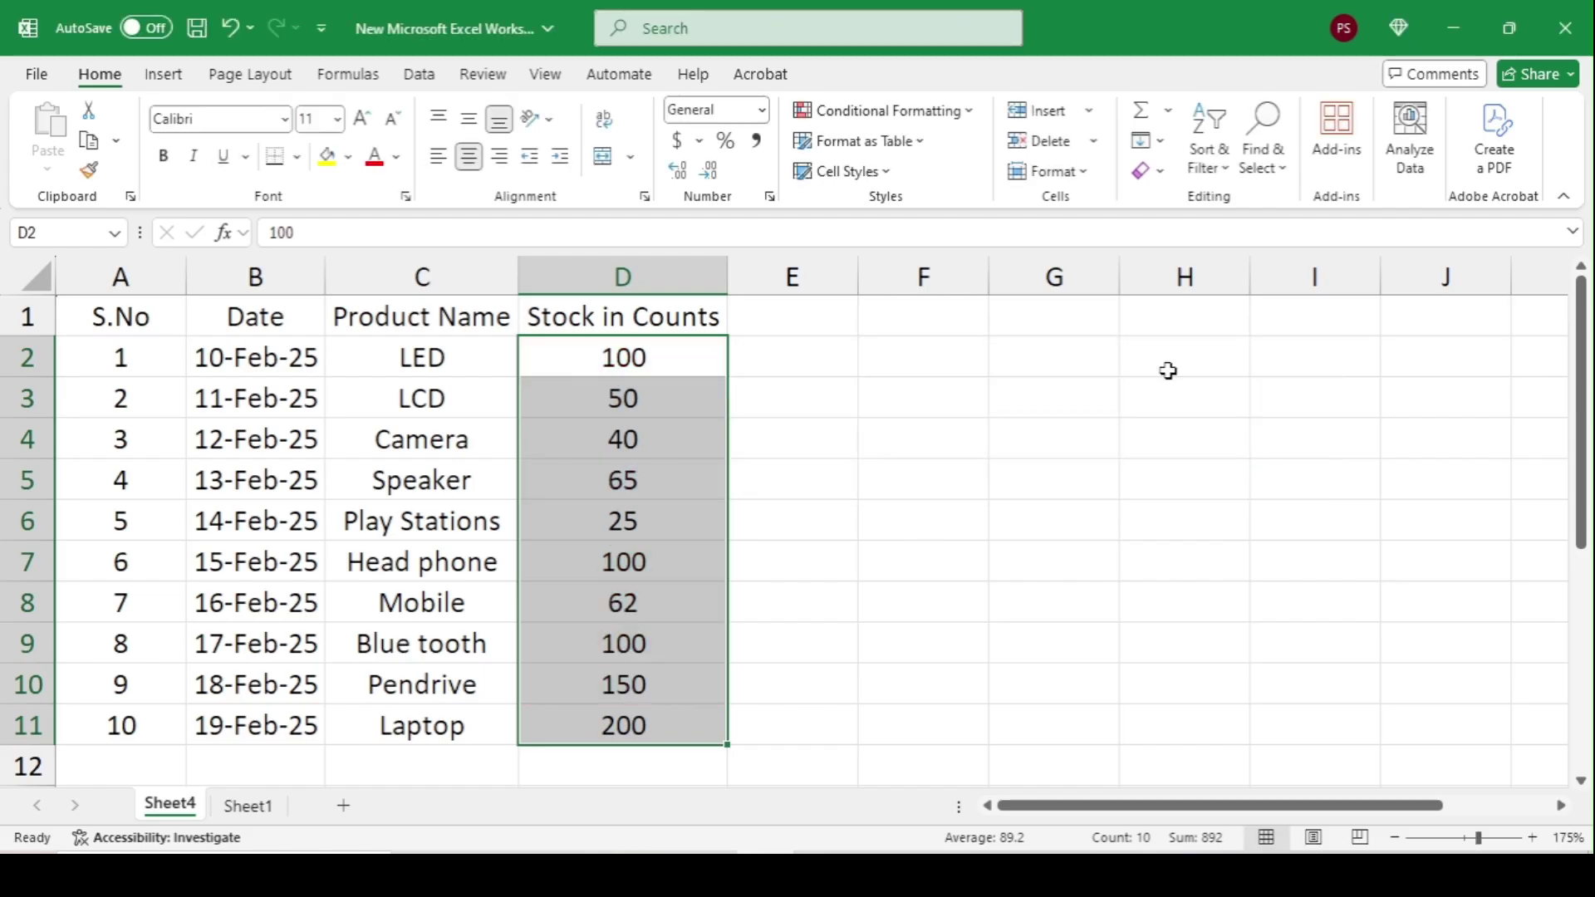
Preview an Equal To highlight rule on the stock counts with values of 150 and 100, and discard it without applying
left_click(966, 110)
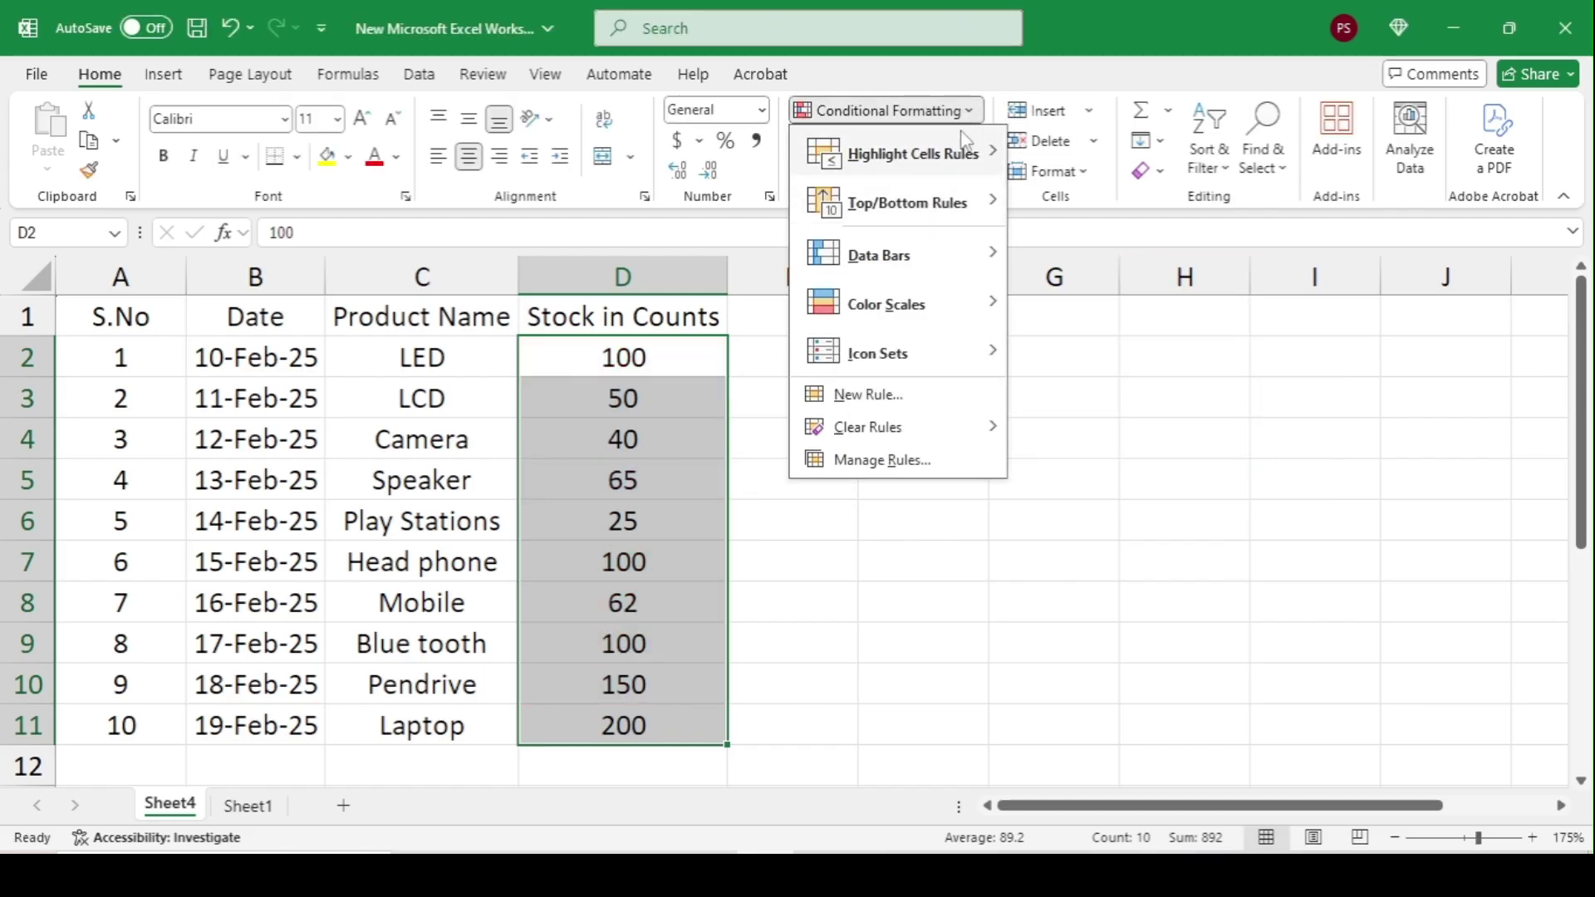
mouse_move(963, 135)
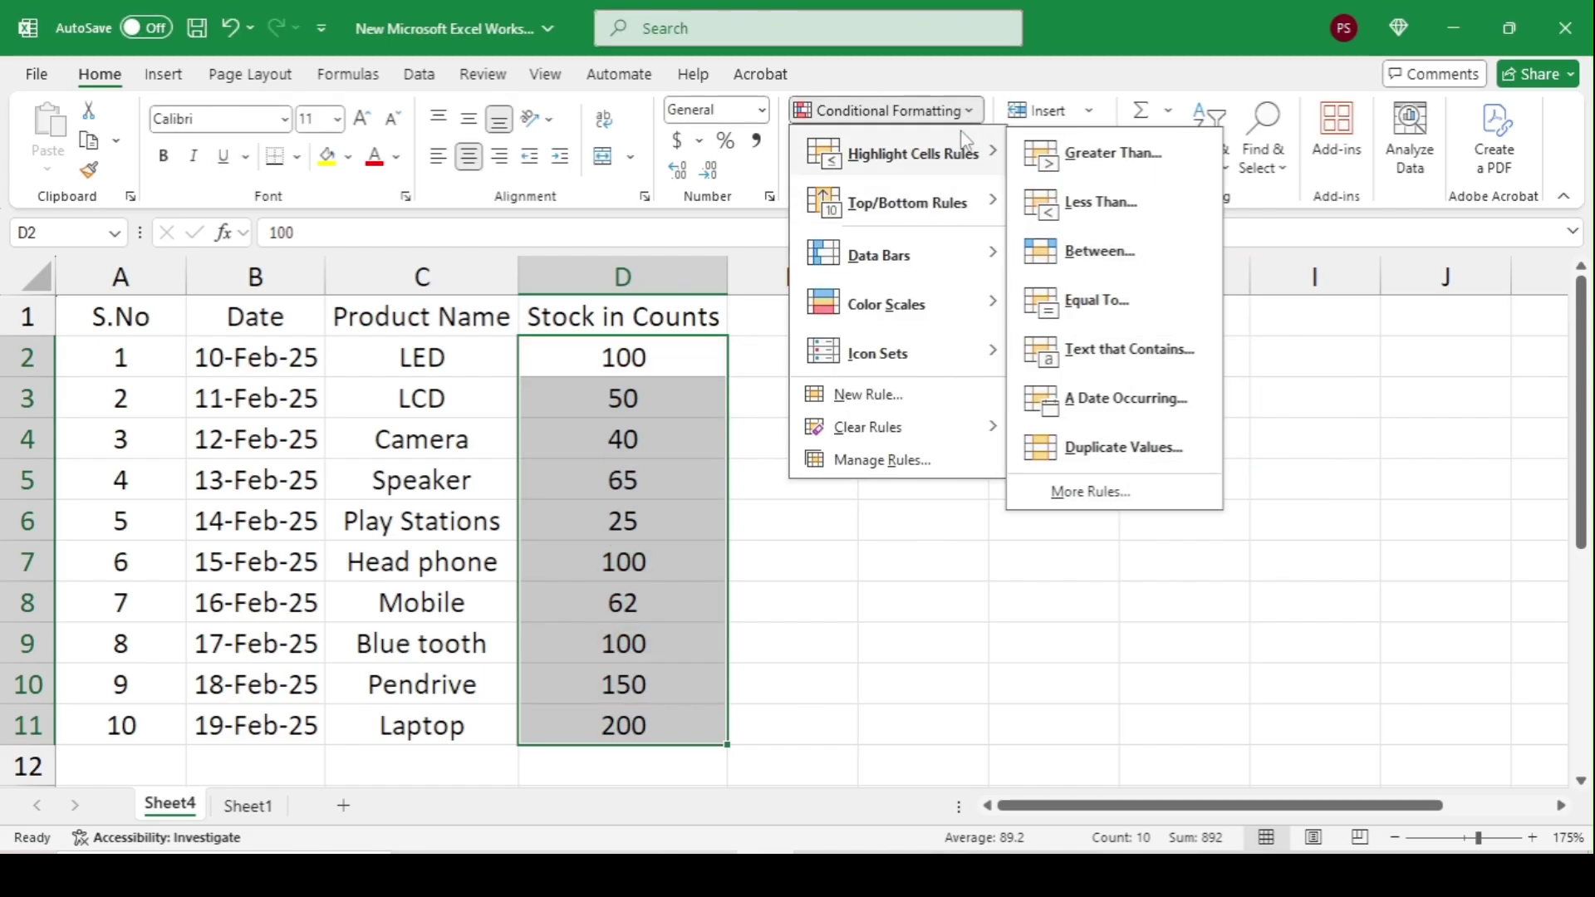
left_click(1144, 307)
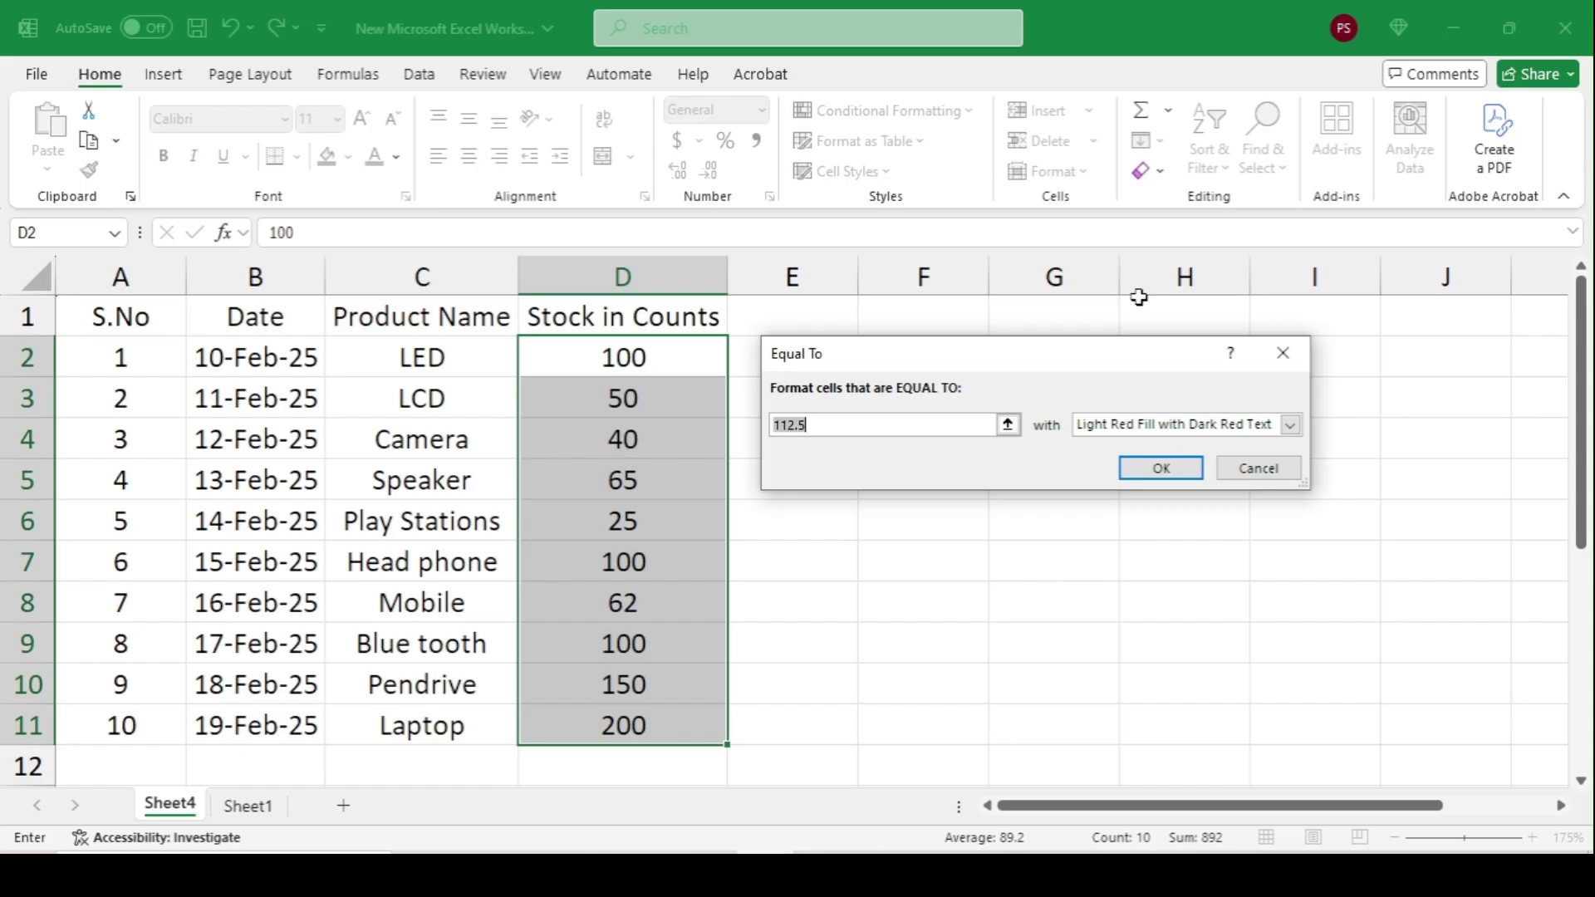
type("150")
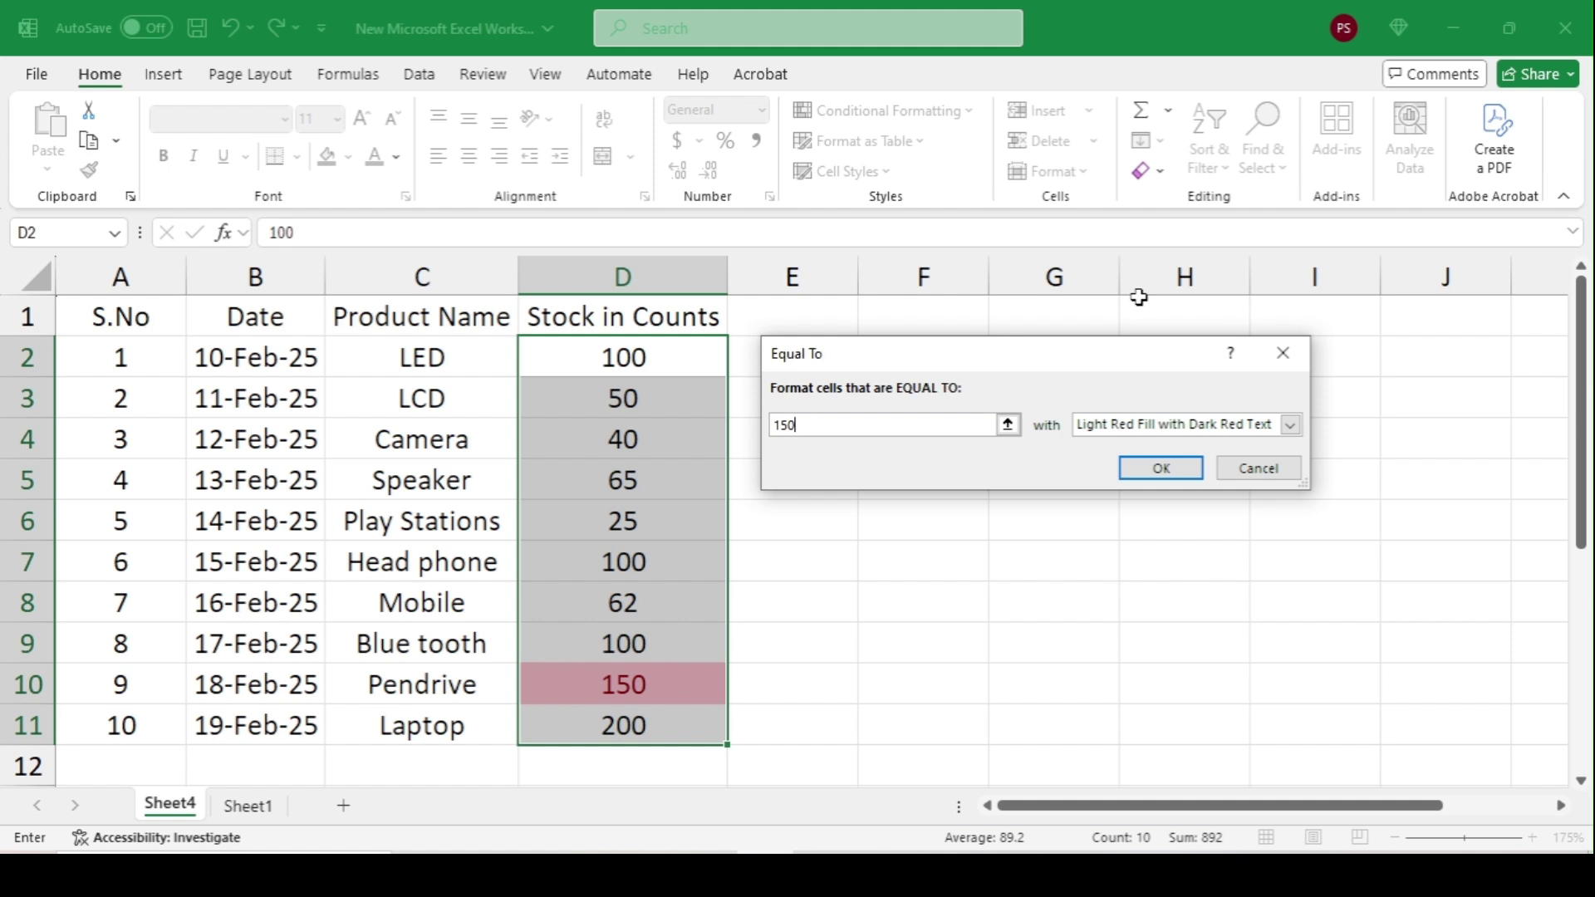
key("BackSpace")
key("BackSpace")
key("BackSpace")
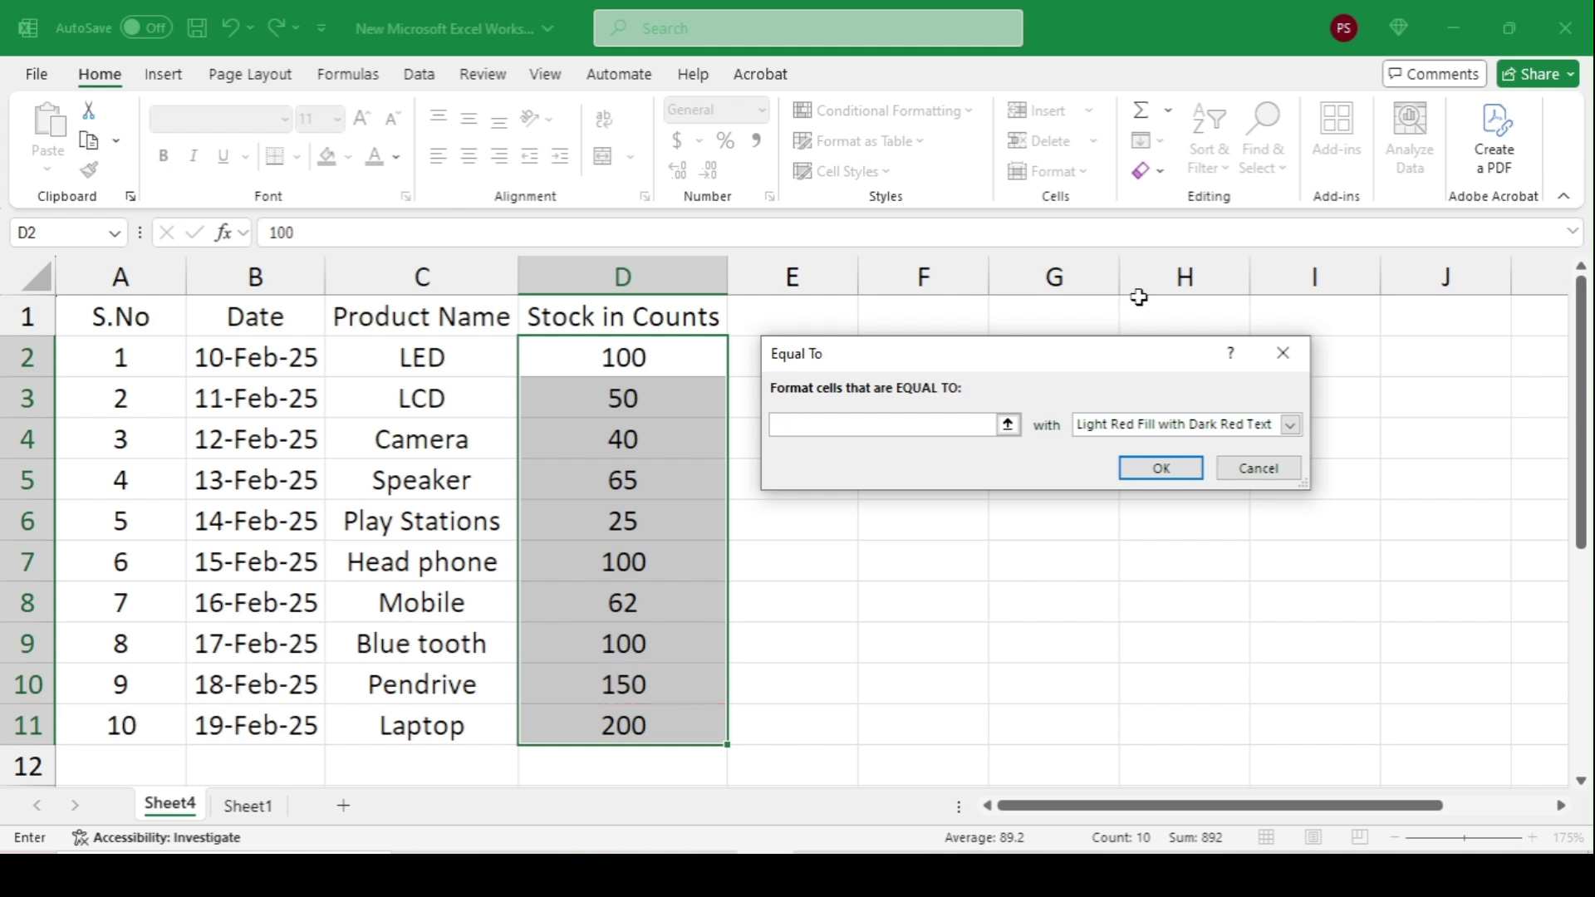
type("100")
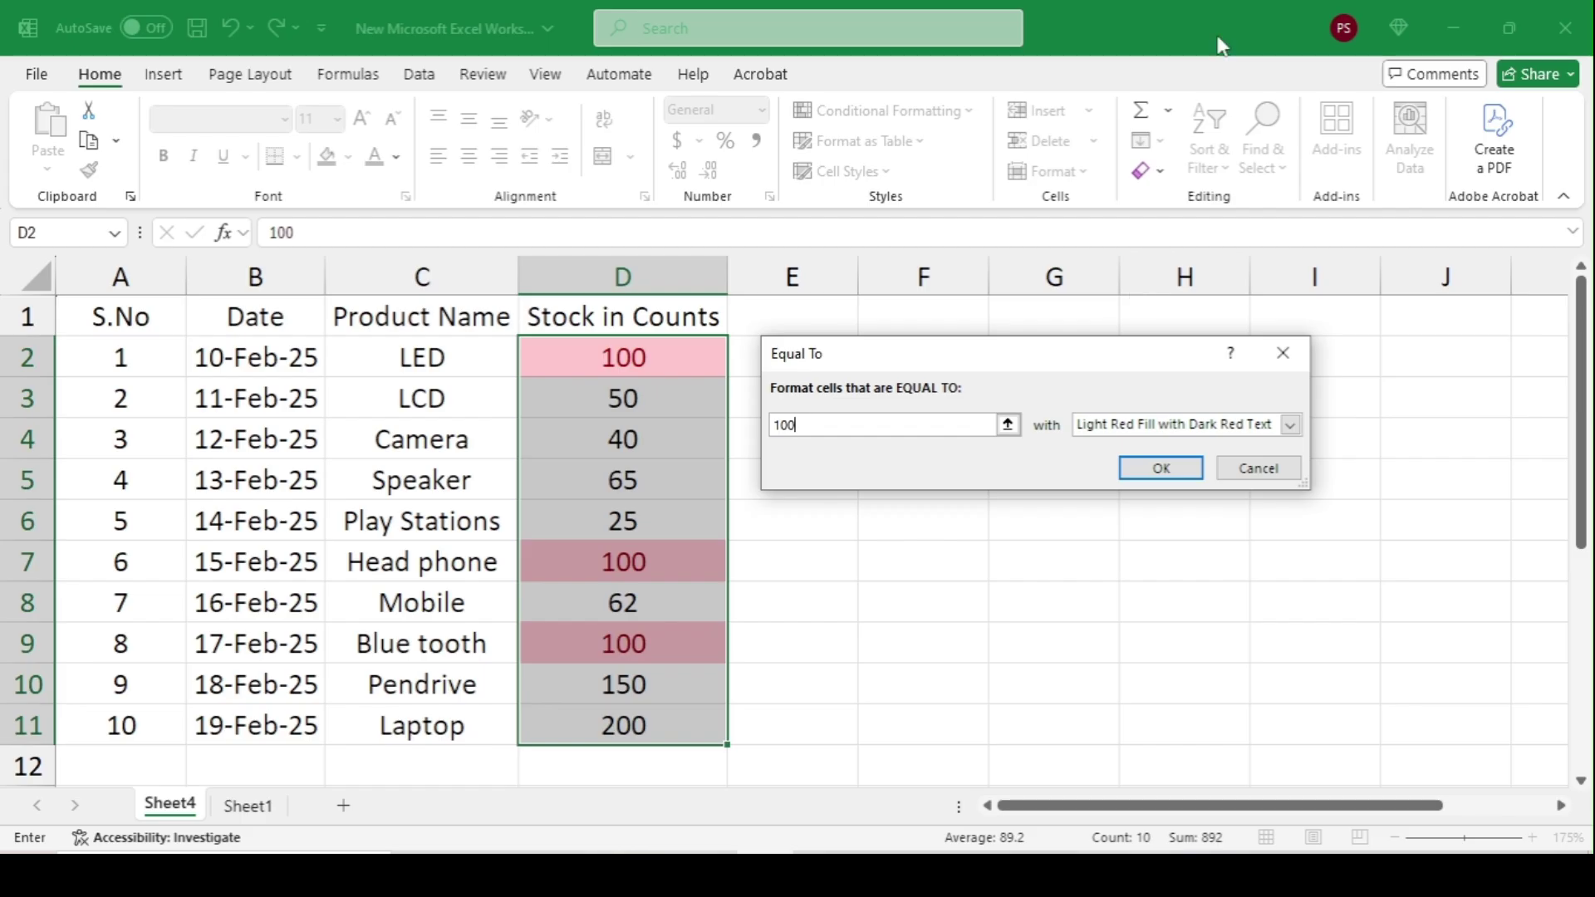
left_click(1252, 468)
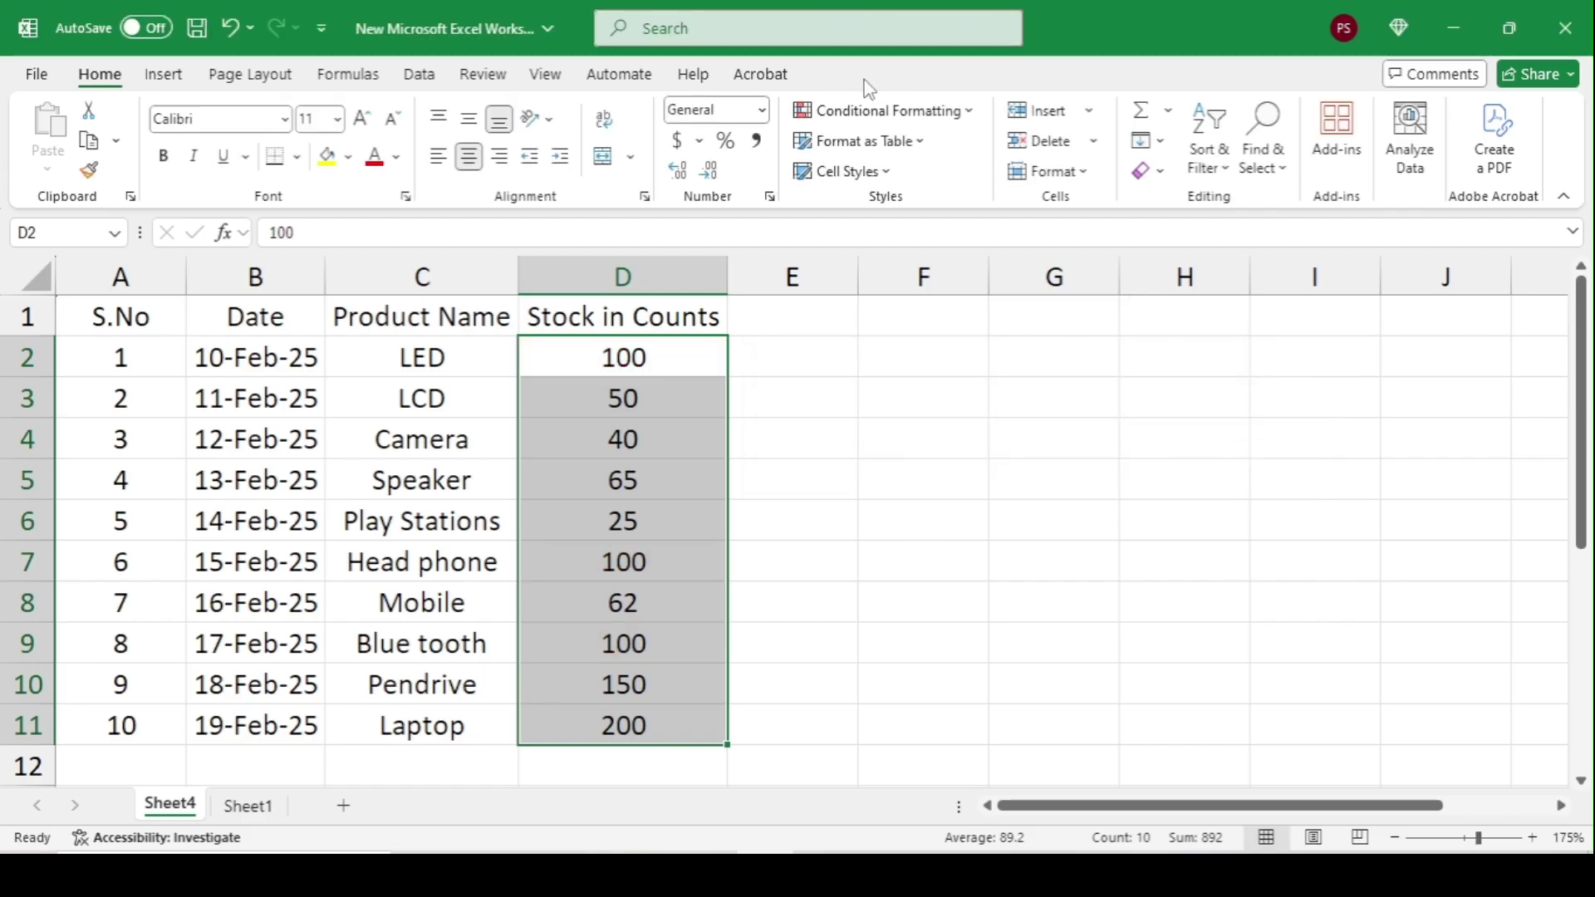
left_click(893, 110)
mouse_move(937, 160)
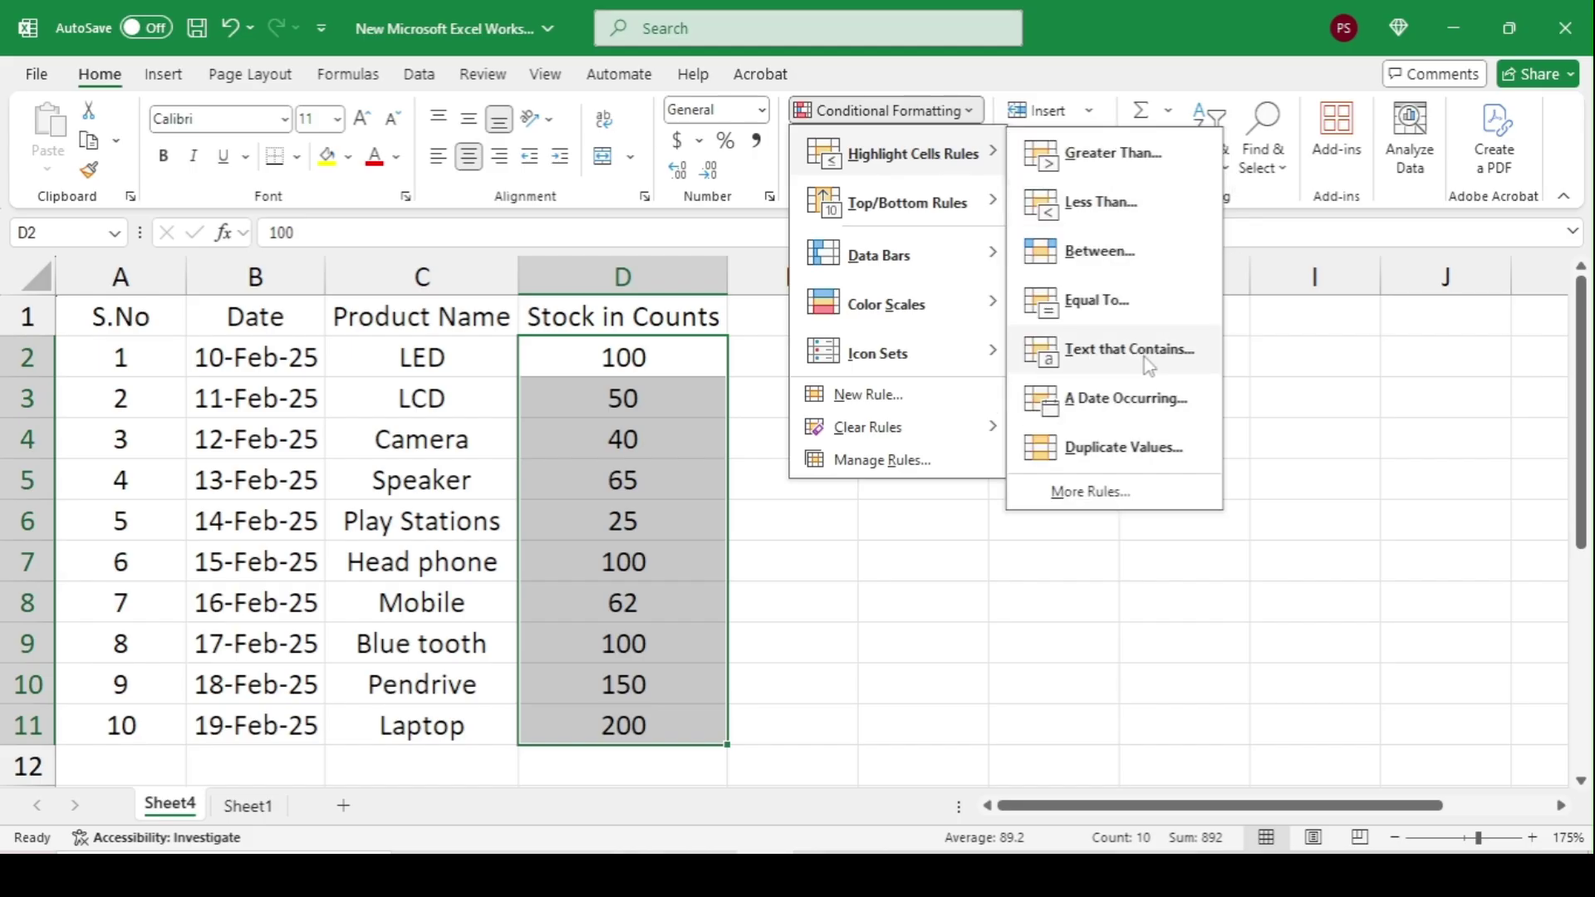
left_click(814, 540)
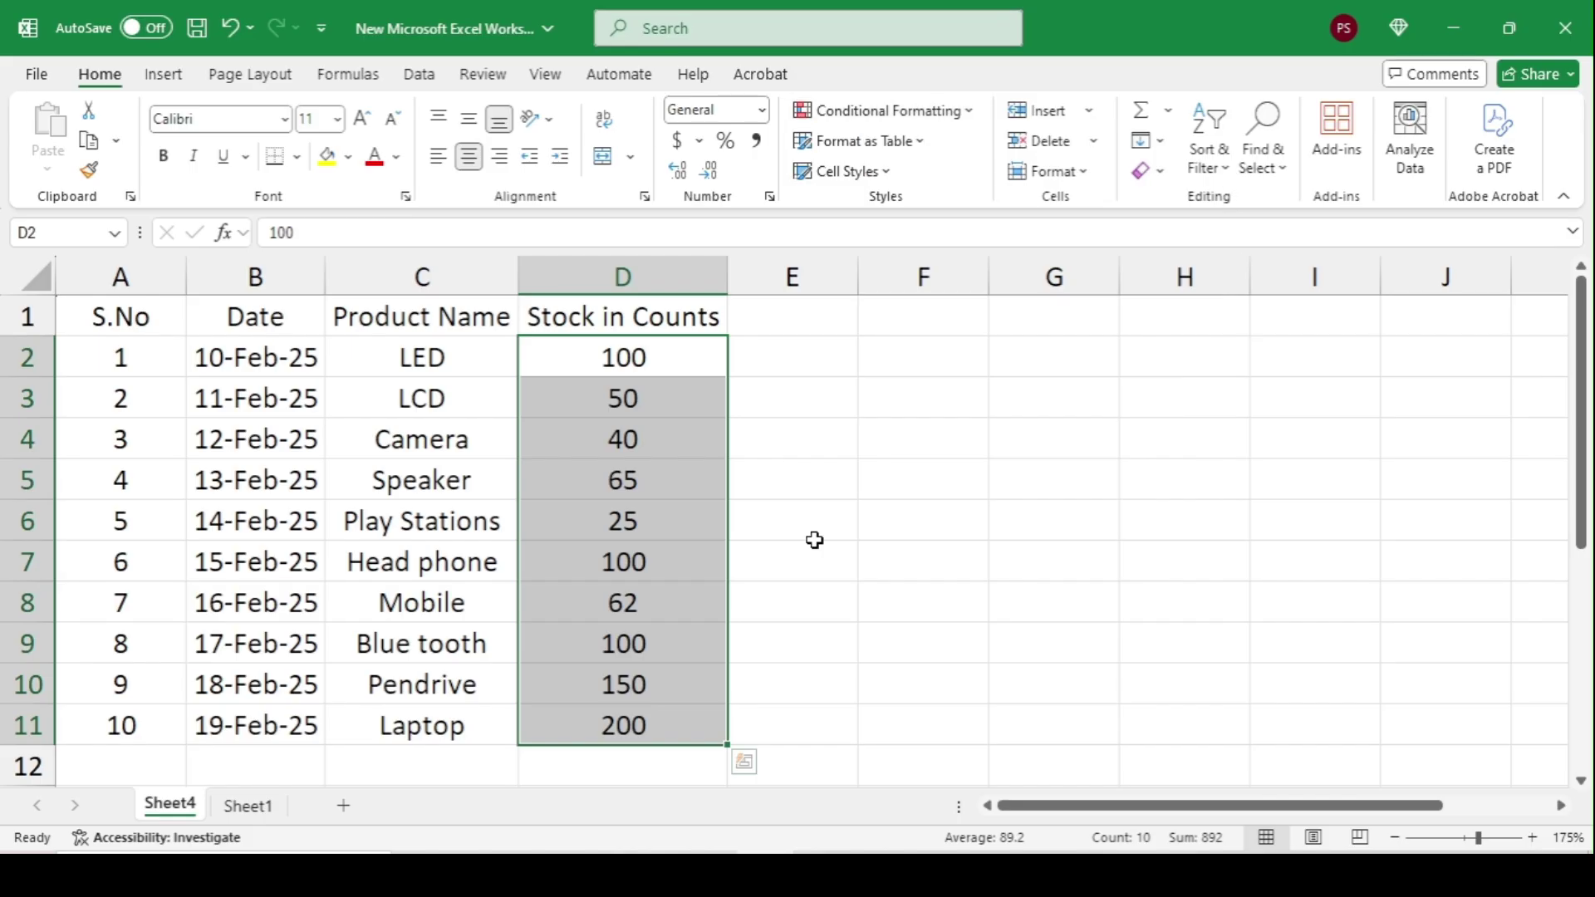
left_click(779, 525)
Highlight the product names in C2:C11 that contain the text LAPTOP with Light Red Fill with Dark Red Text
left_click_drag(441, 354, 467, 719)
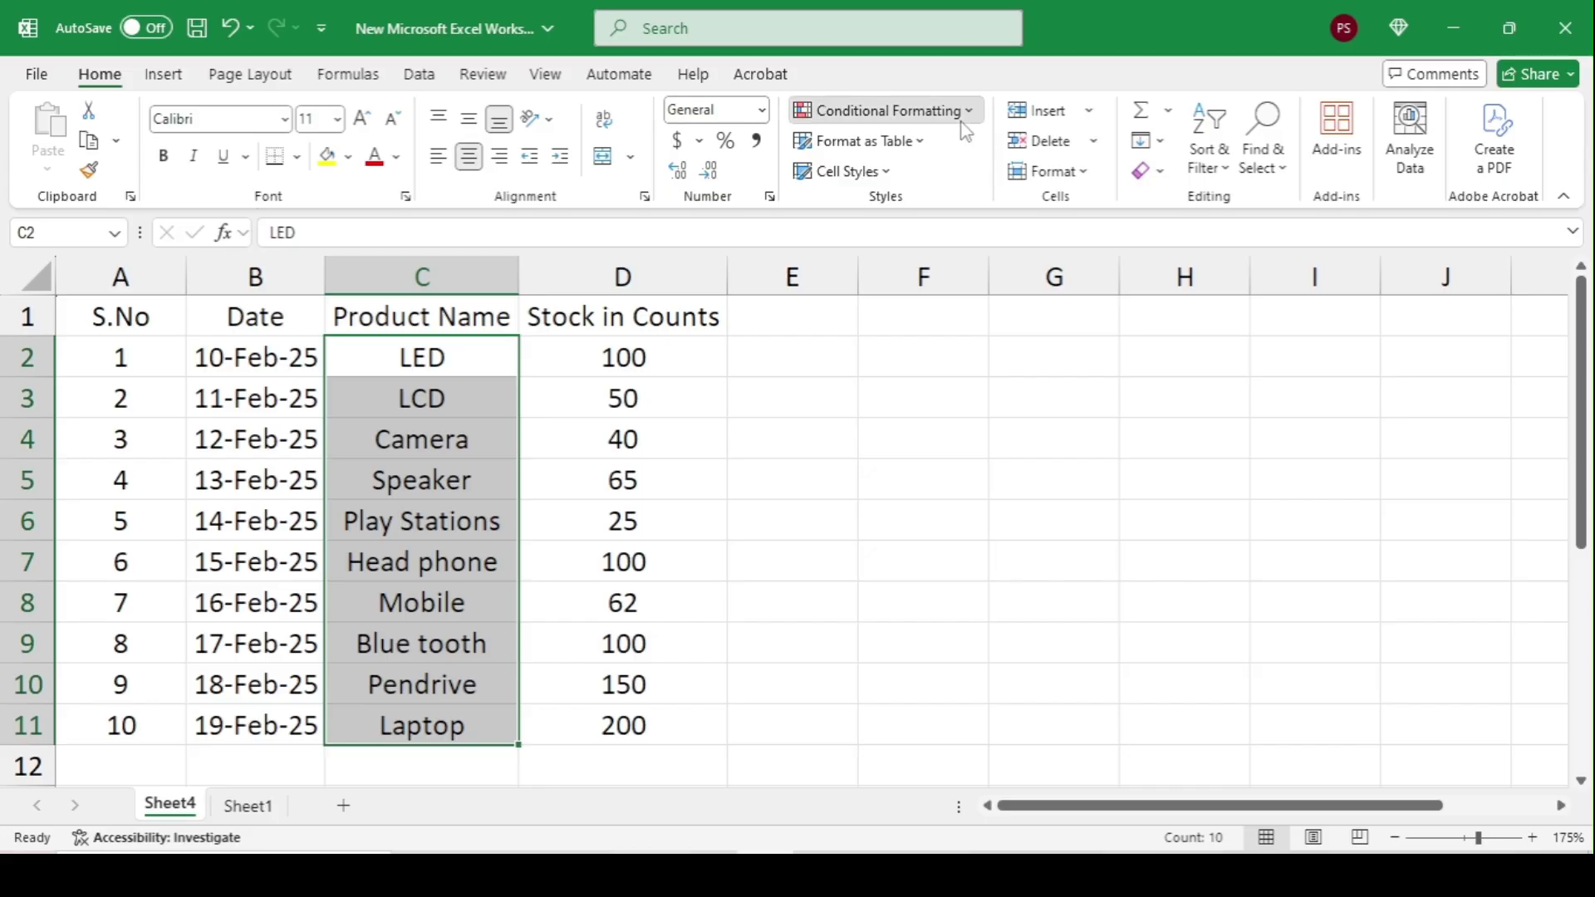
left_click(882, 110)
mouse_move(955, 154)
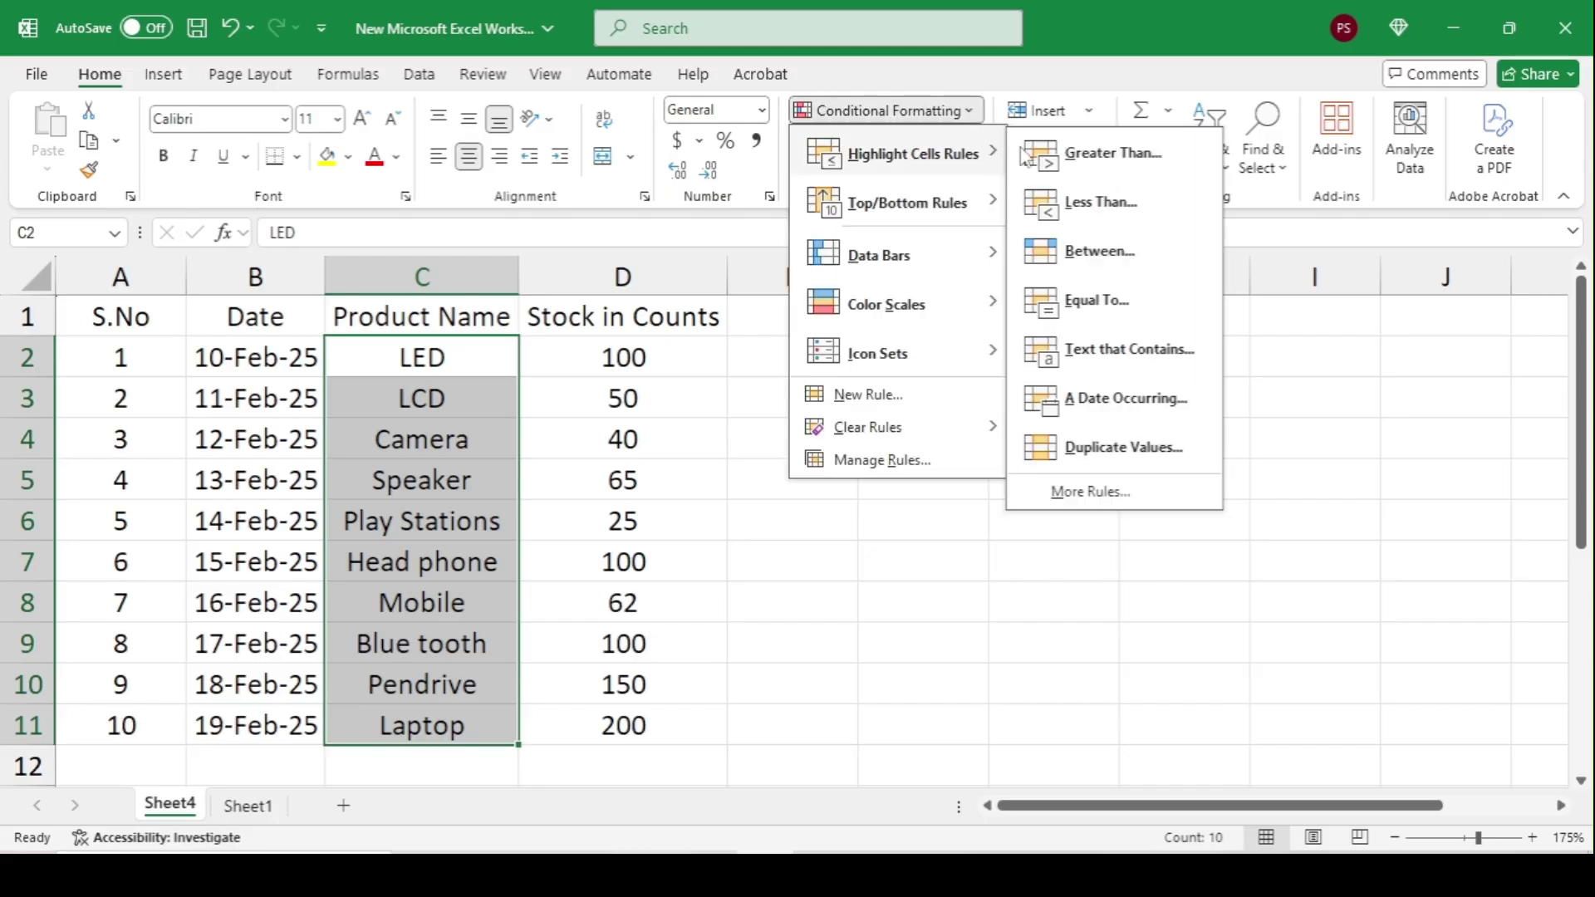
left_click(1131, 350)
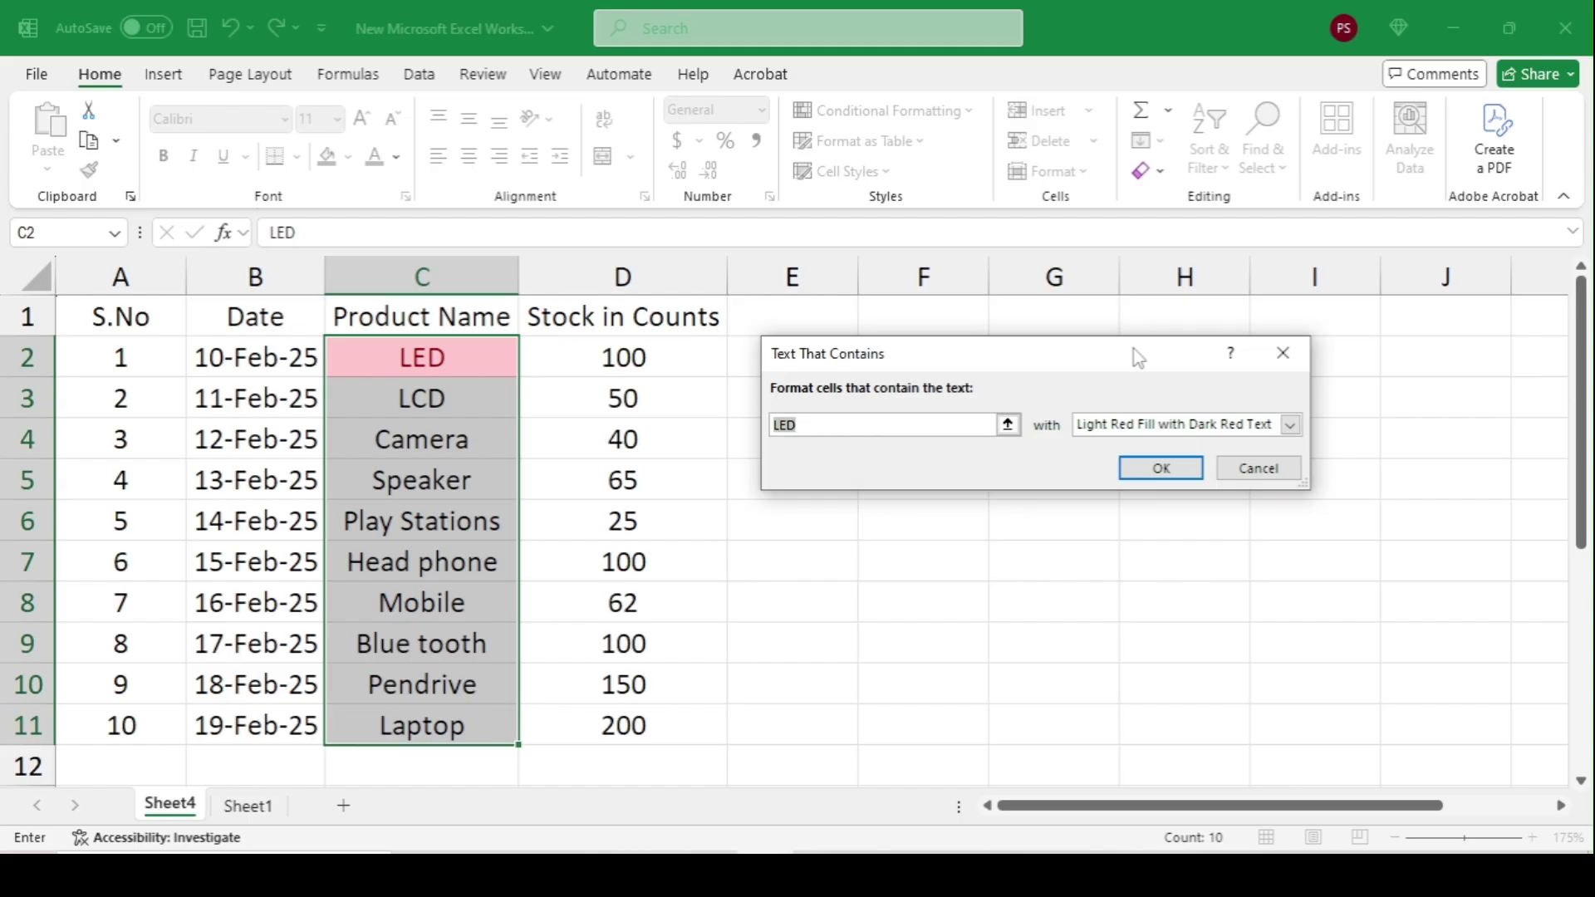
type("LAPTOP")
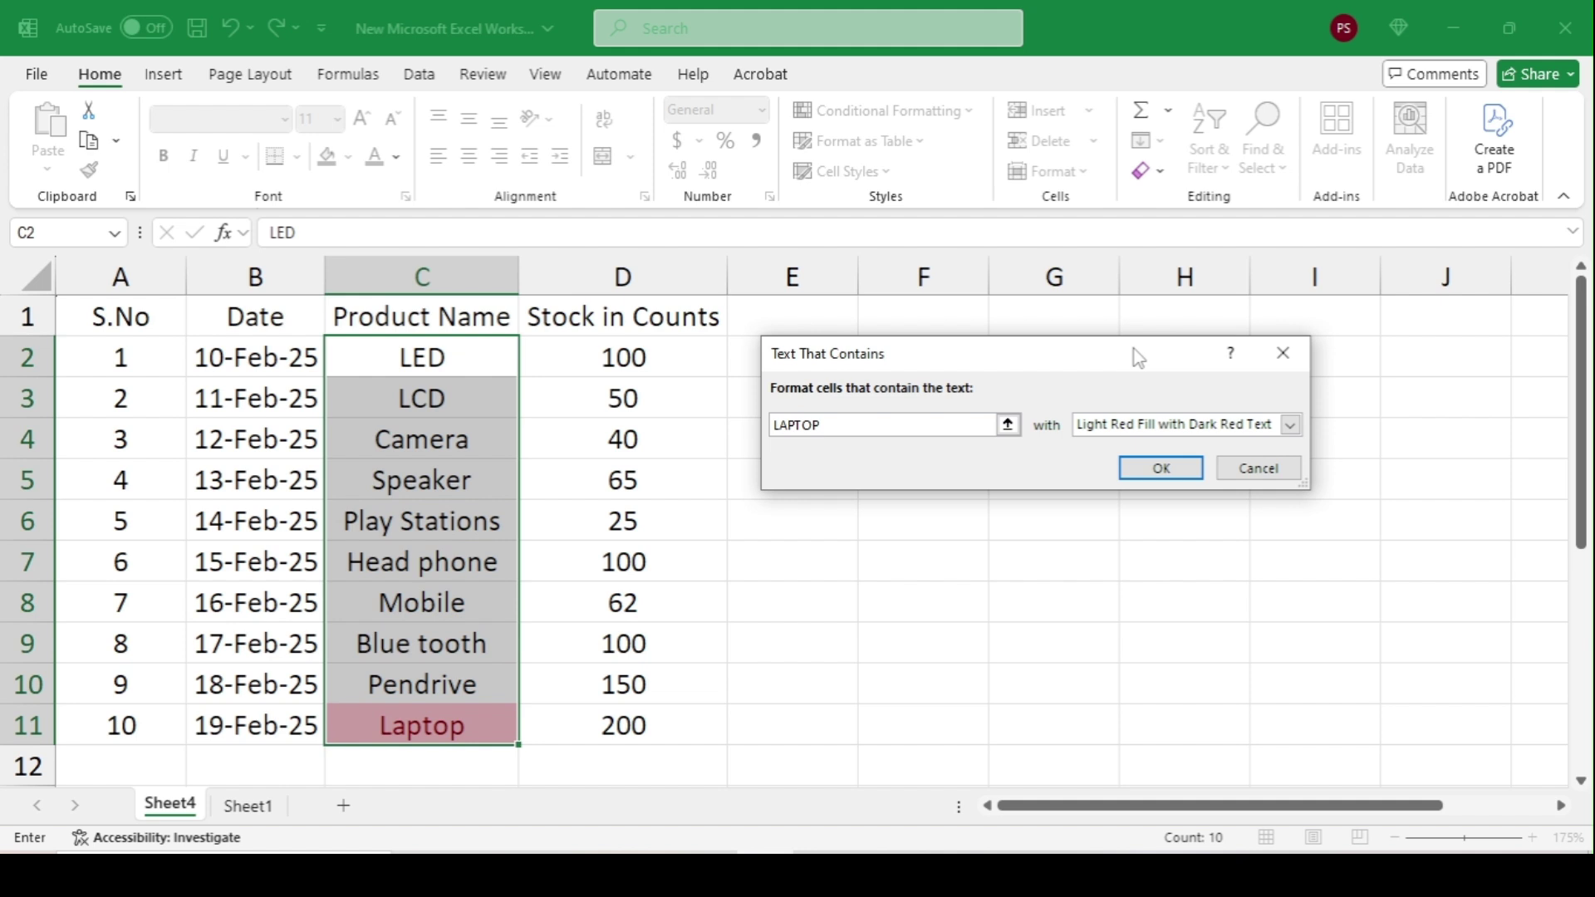
left_click(1160, 468)
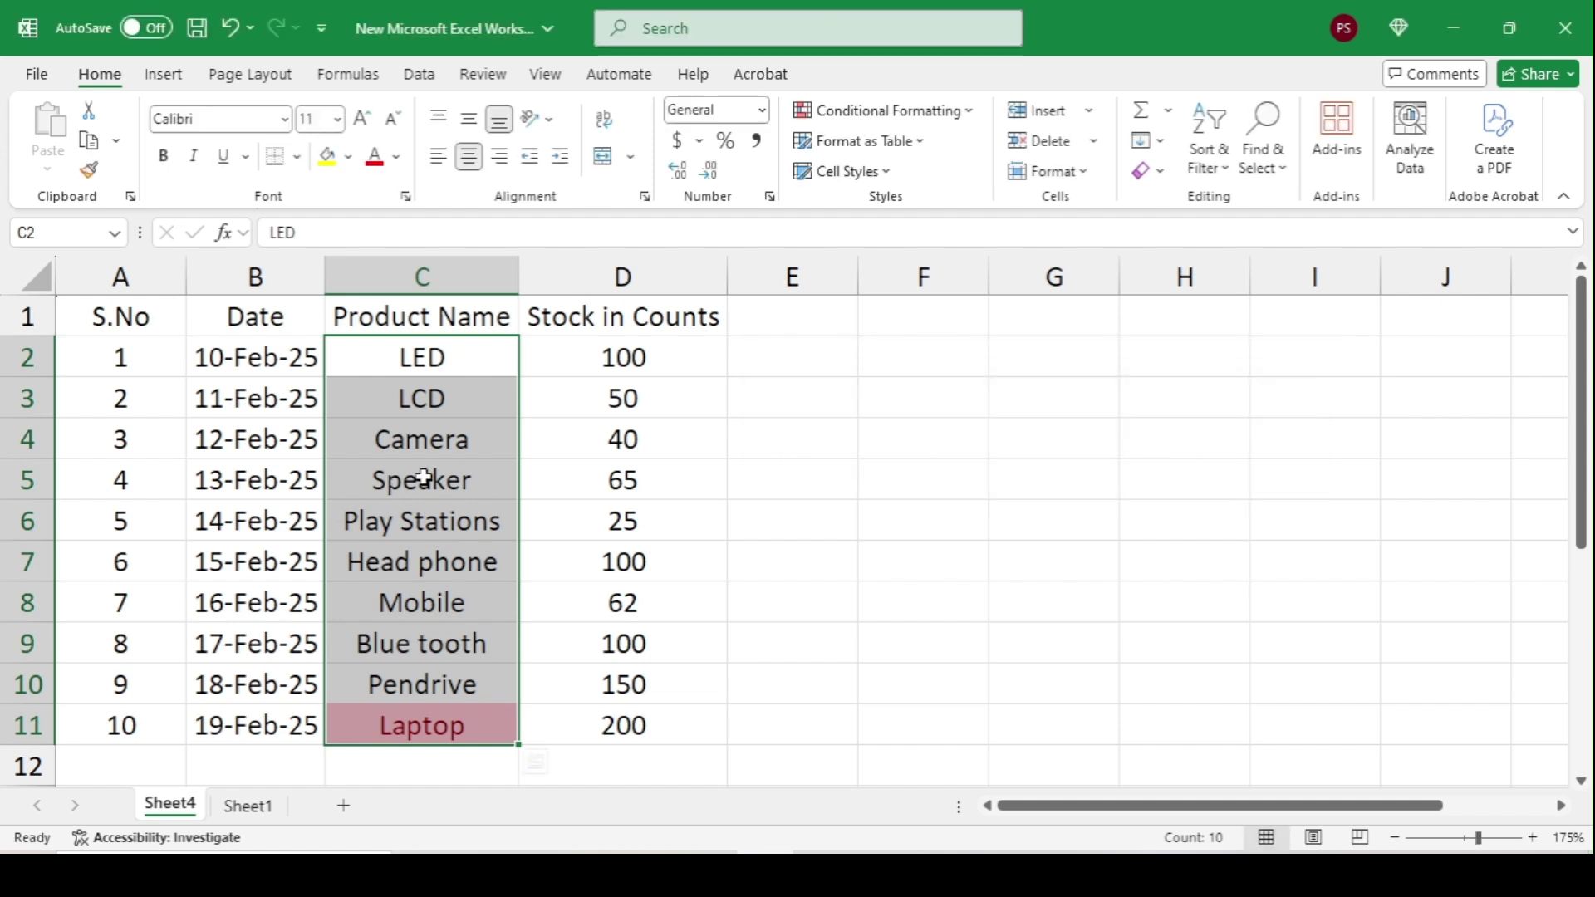
Replace the product name in C3 with Laptop to test the text rule, and undo the replacement
left_click(481, 392)
type("LAP")
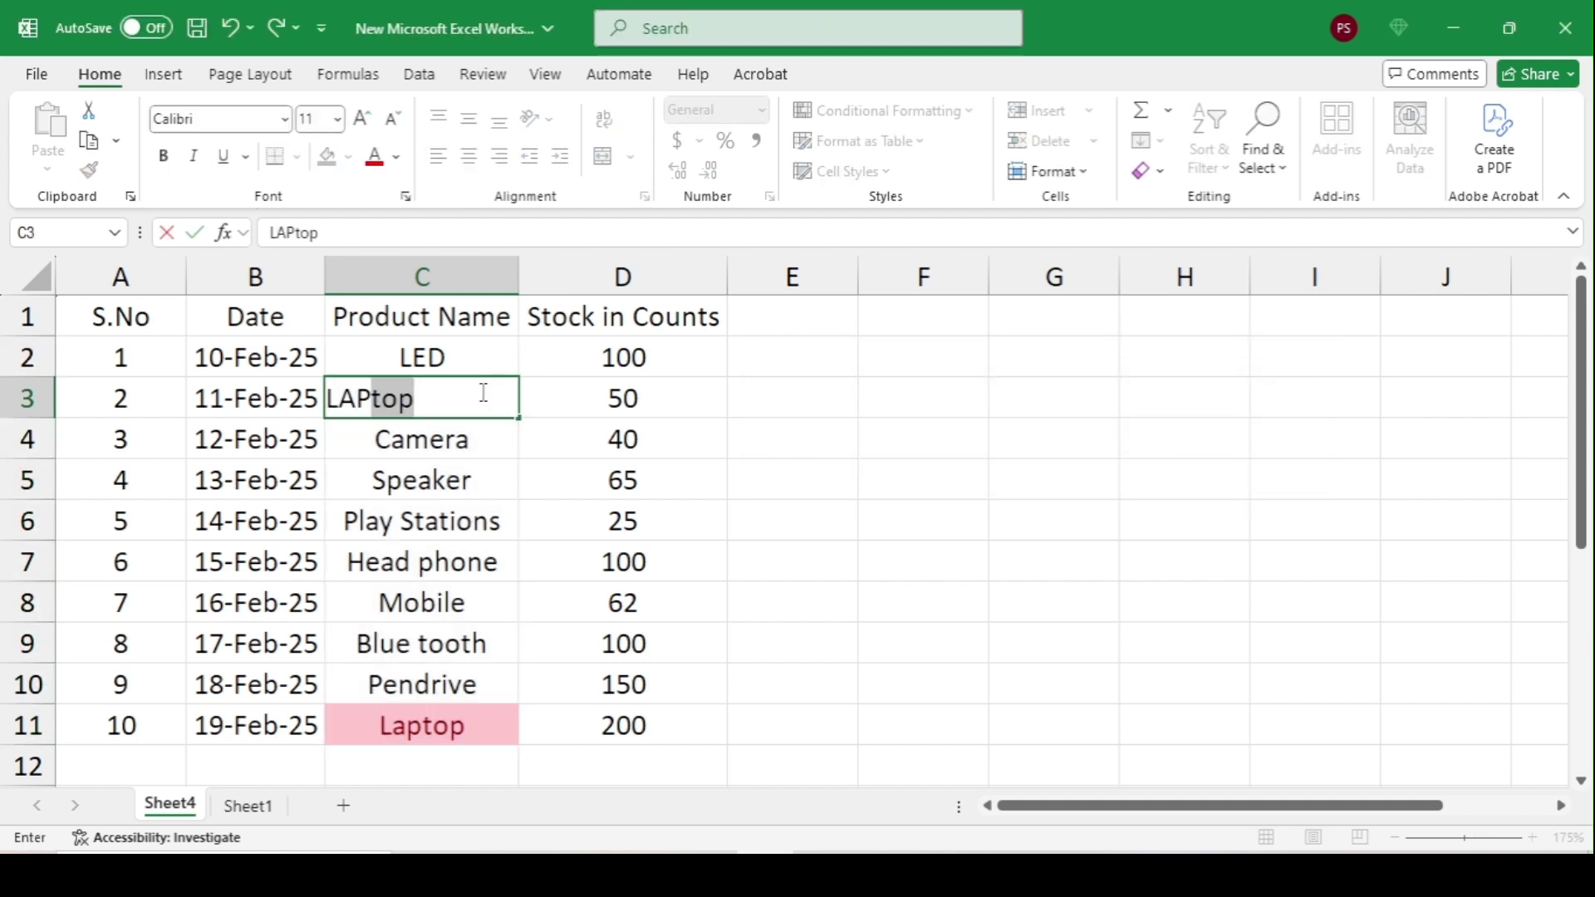
key("Return")
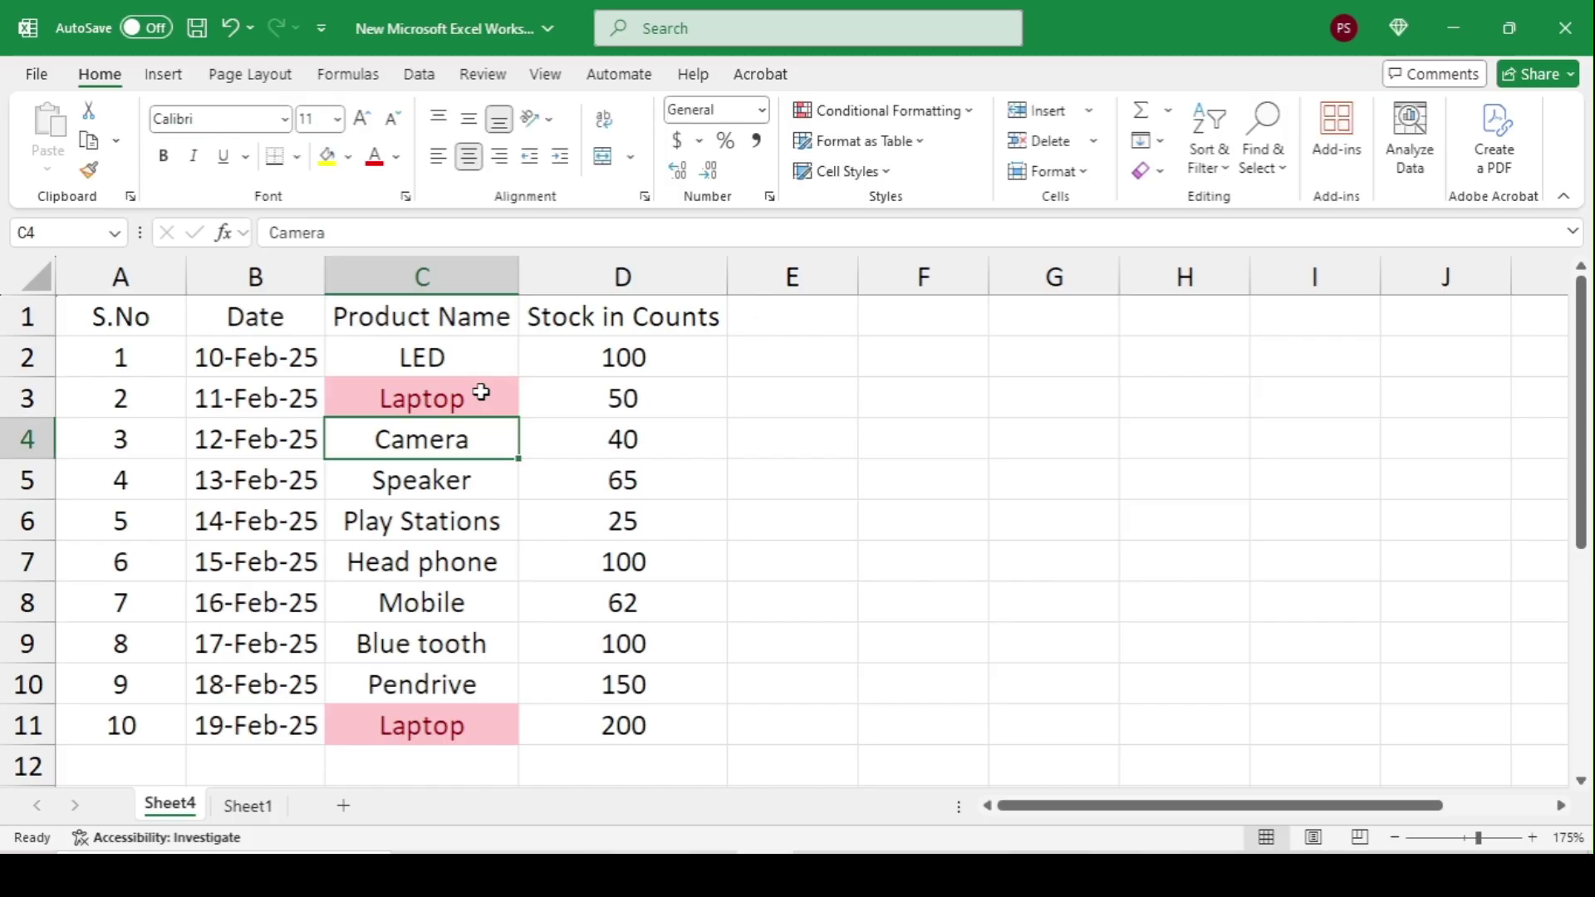
left_click_drag(463, 359, 423, 725)
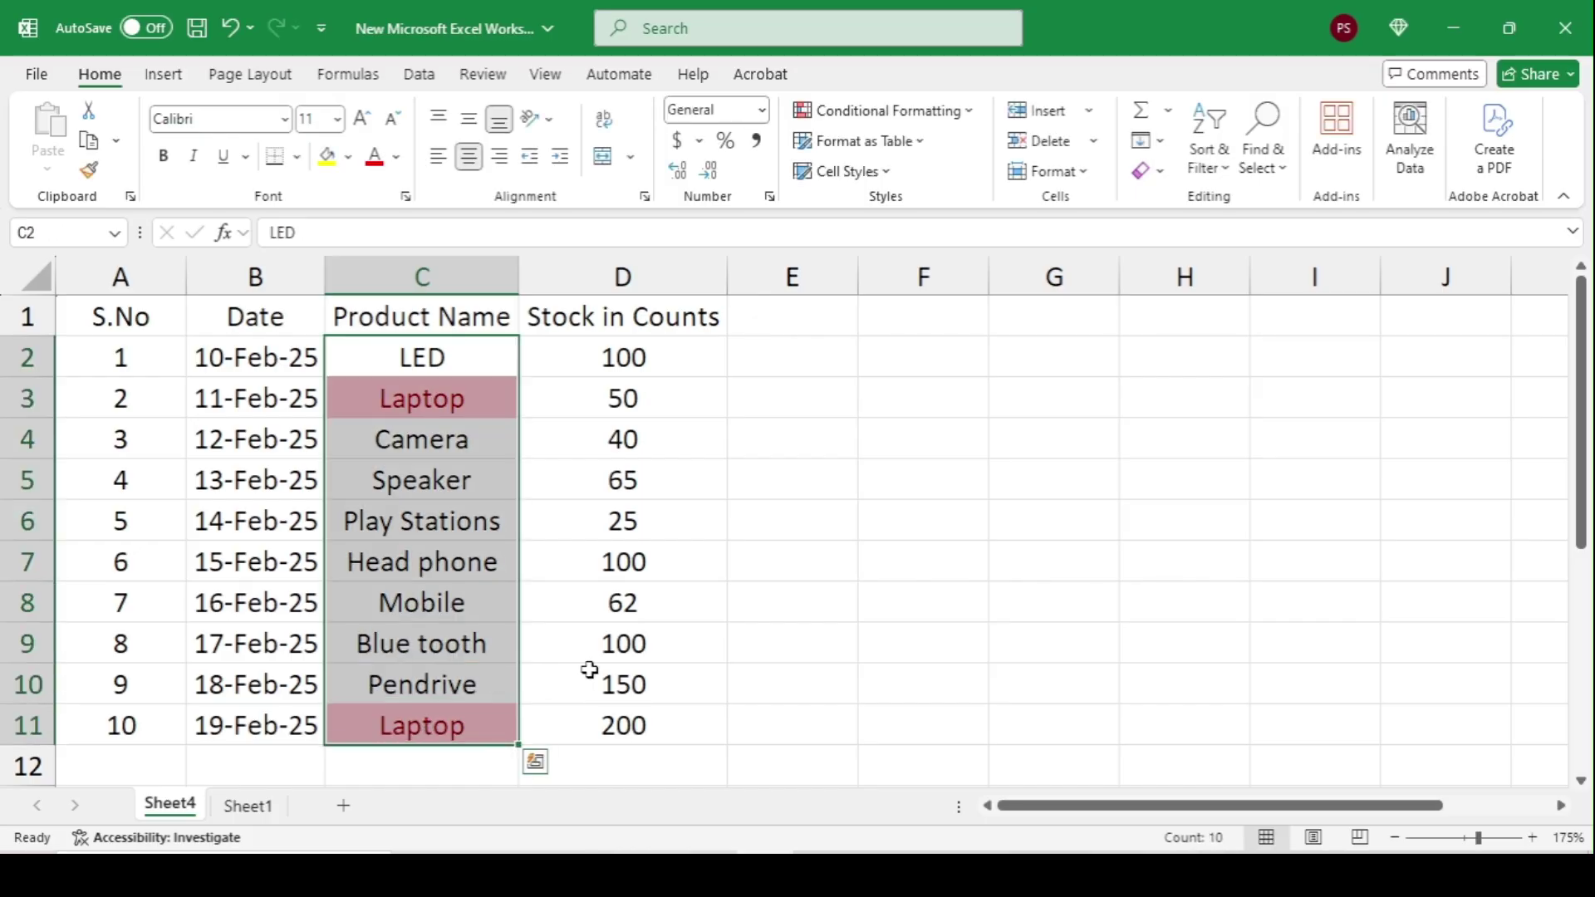
key("ctrl+z")
Clear the conditional formatting rules from the product names in C2:C11 only
left_click_drag(471, 356, 437, 721)
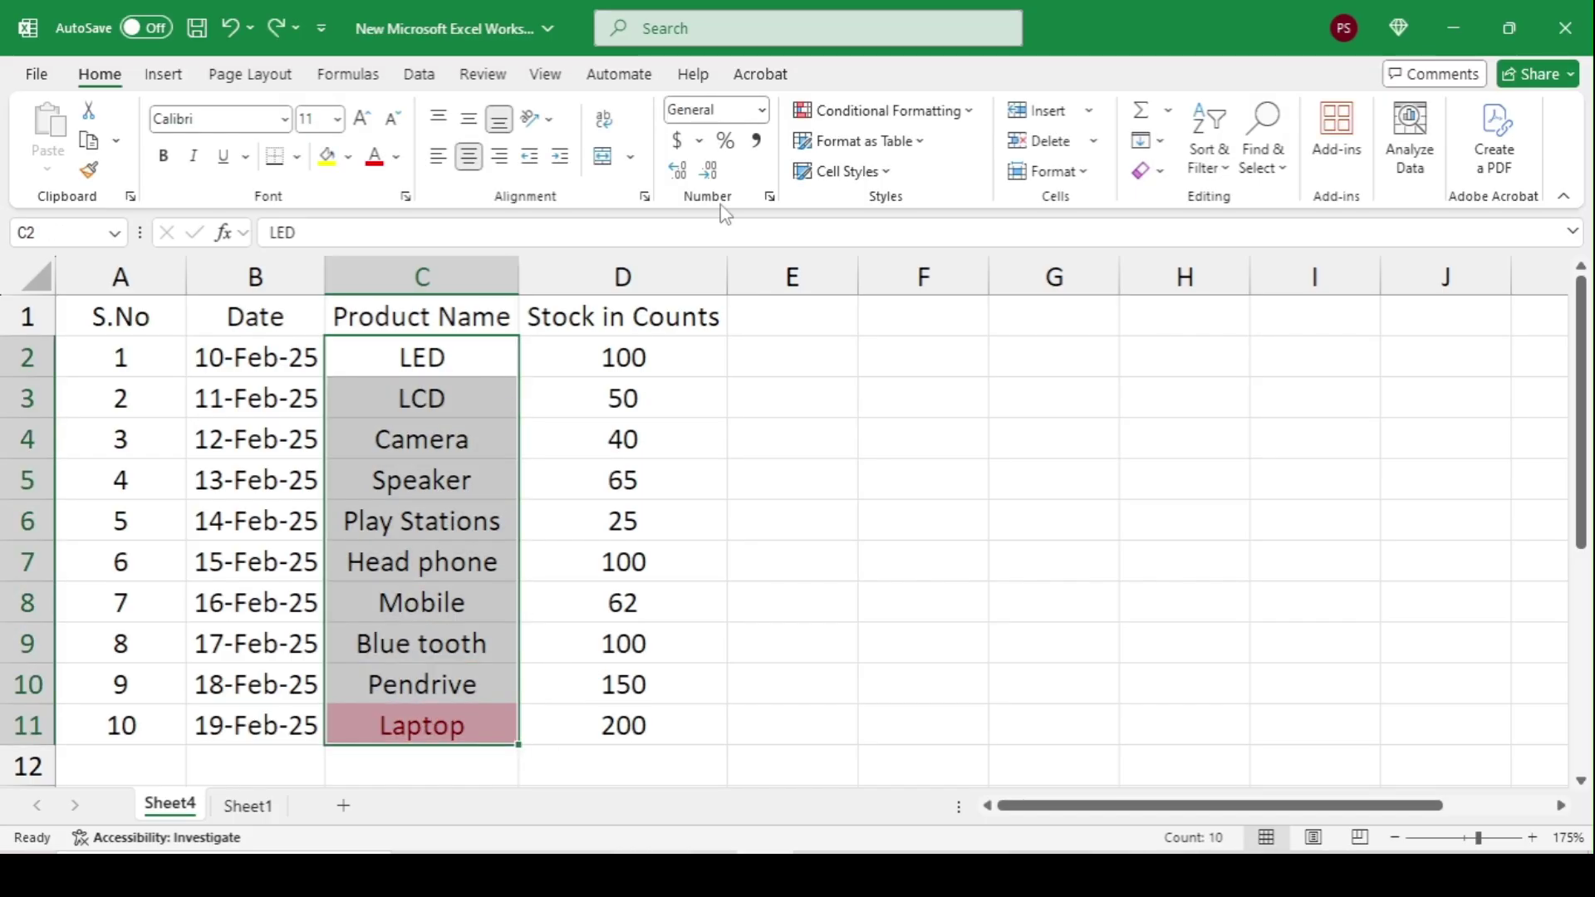
left_click(883, 110)
mouse_move(877, 433)
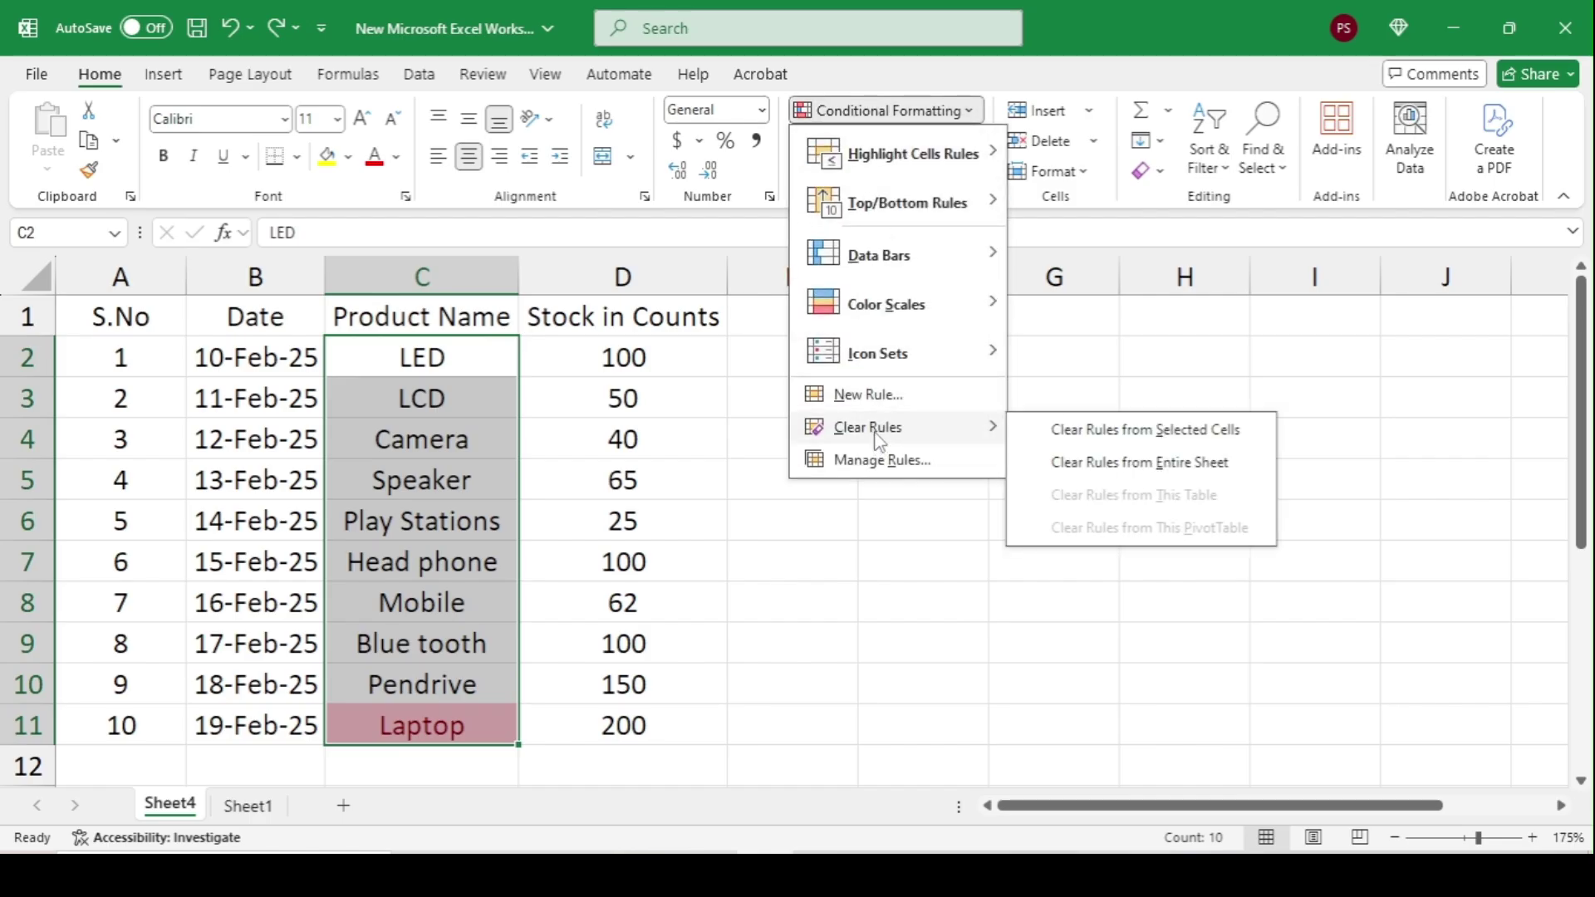
left_click(1067, 430)
left_click(957, 117)
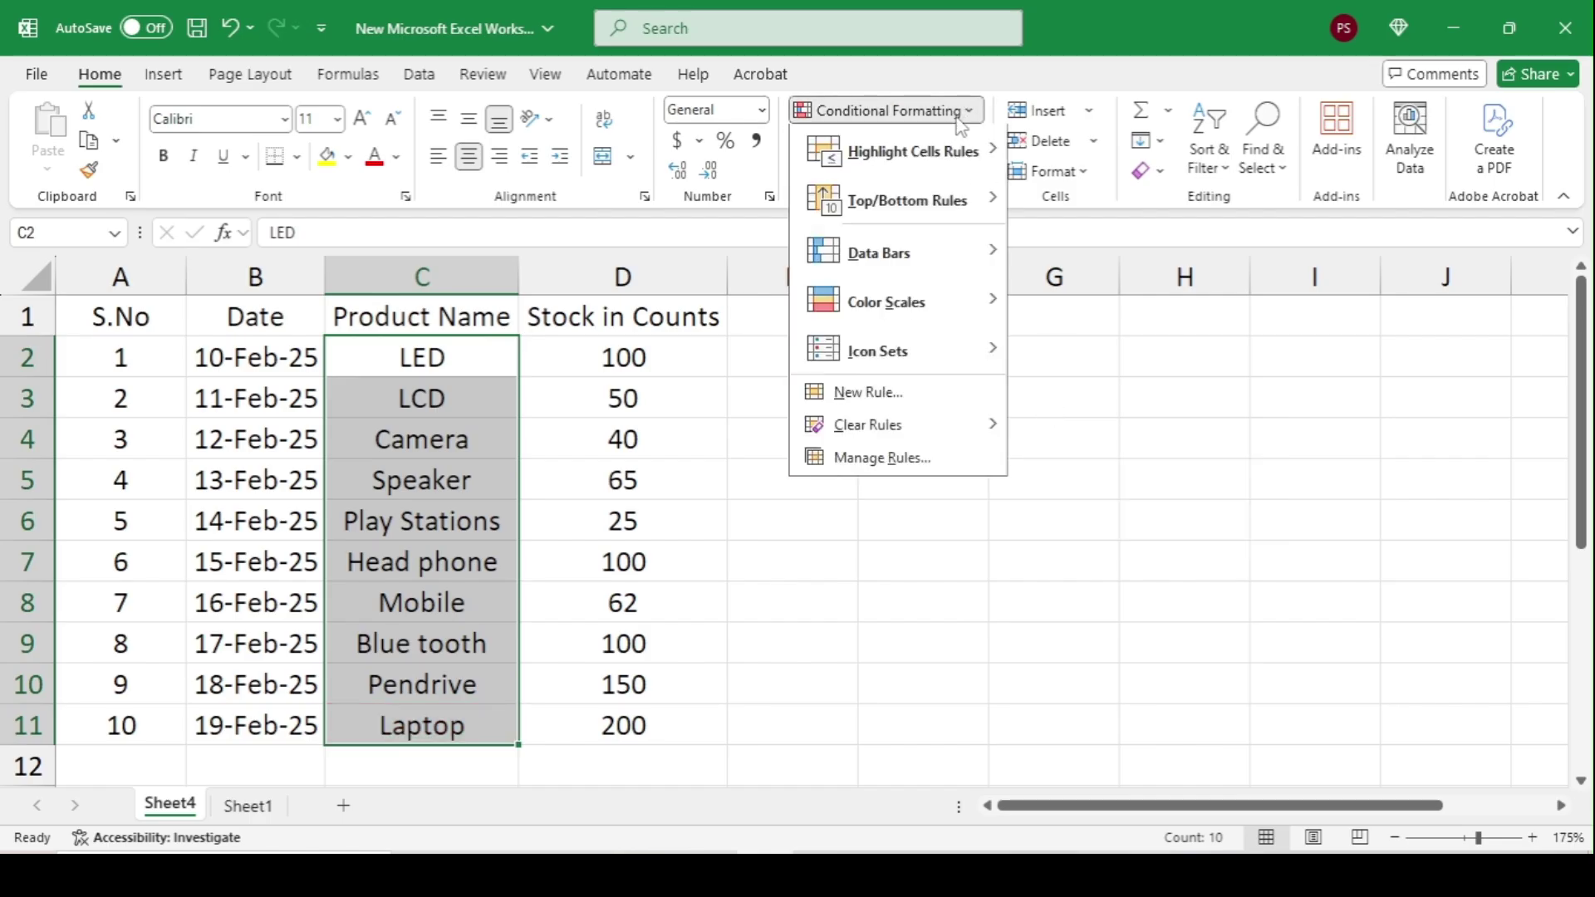
mouse_move(964, 173)
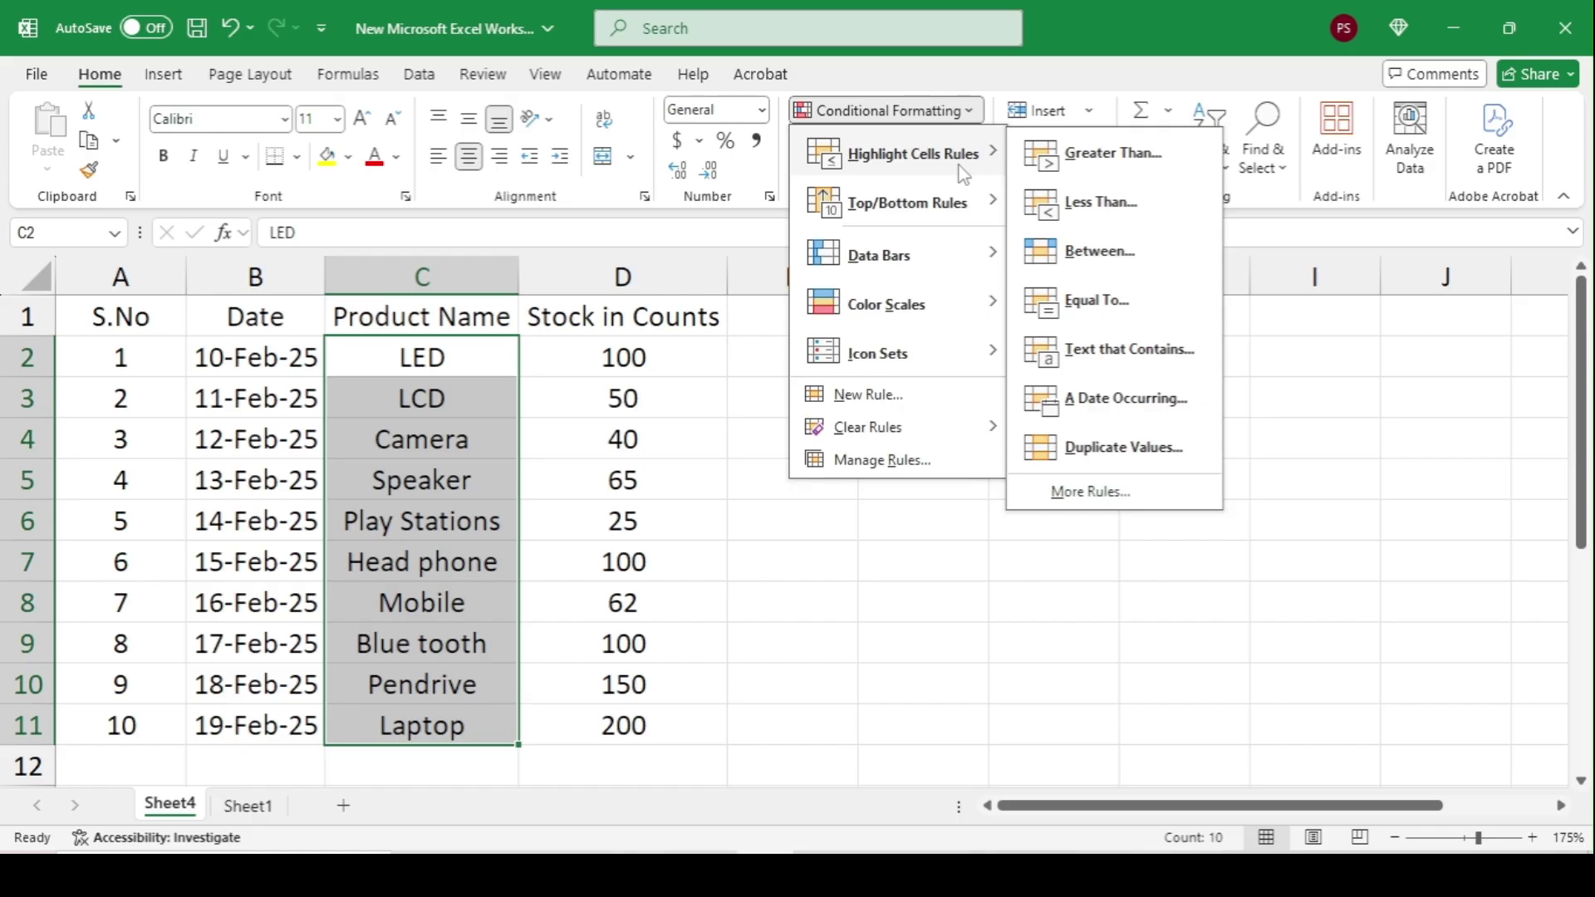
left_click(843, 607)
Start a Date Occurring highlight rule on the dates in B2:B11 and preview Yesterday, Today, Tomorrow and In the last 7 days
left_click_drag(286, 367, 284, 720)
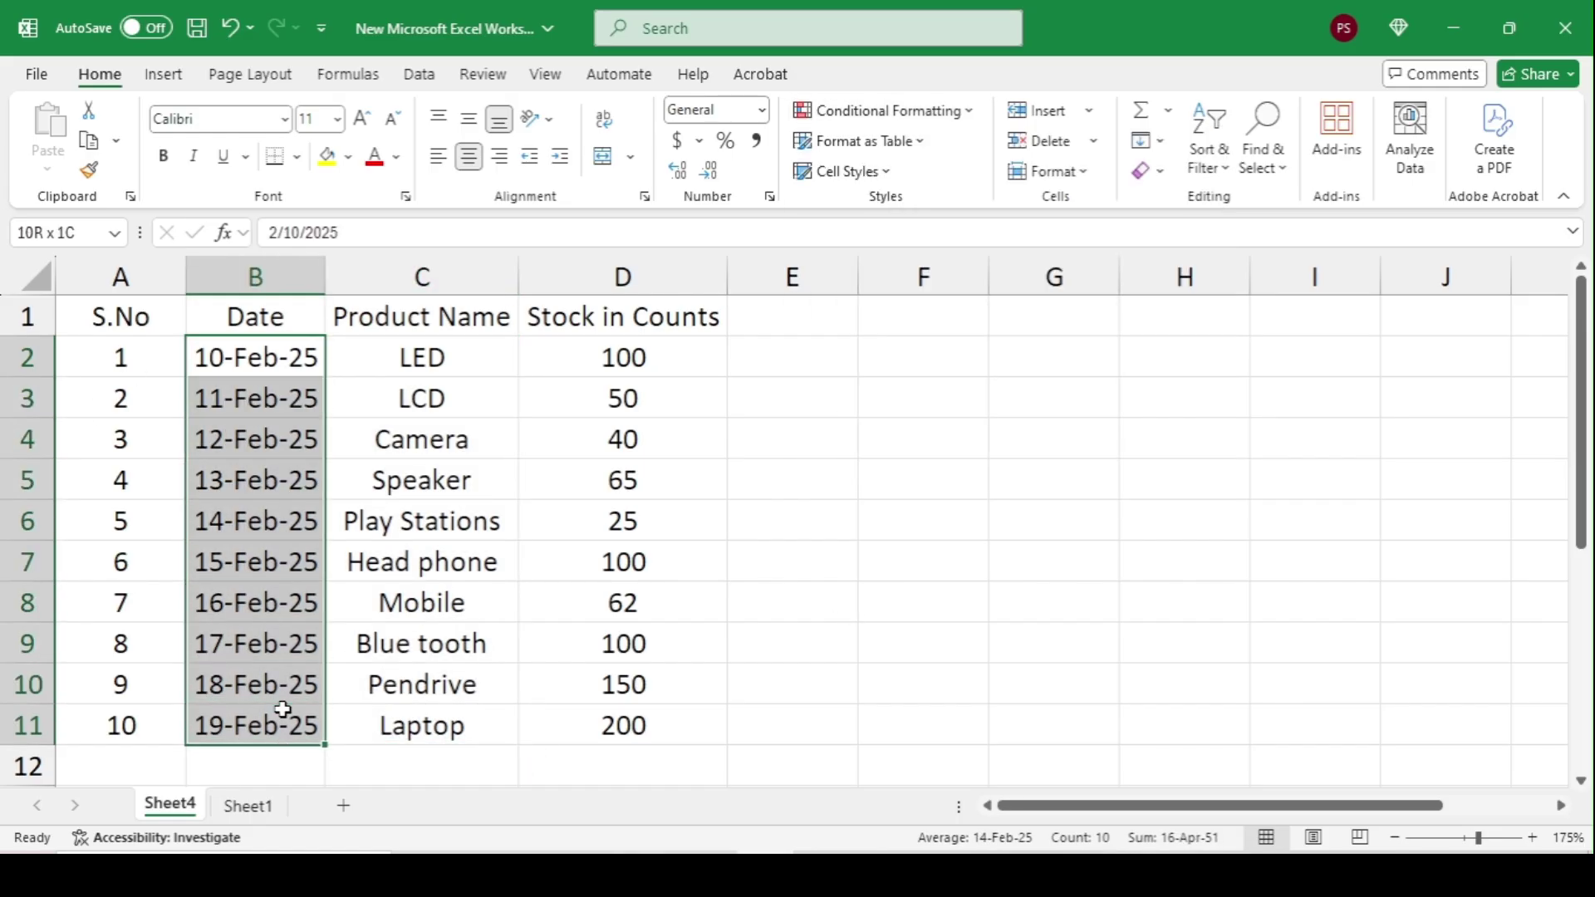
left_click(884, 111)
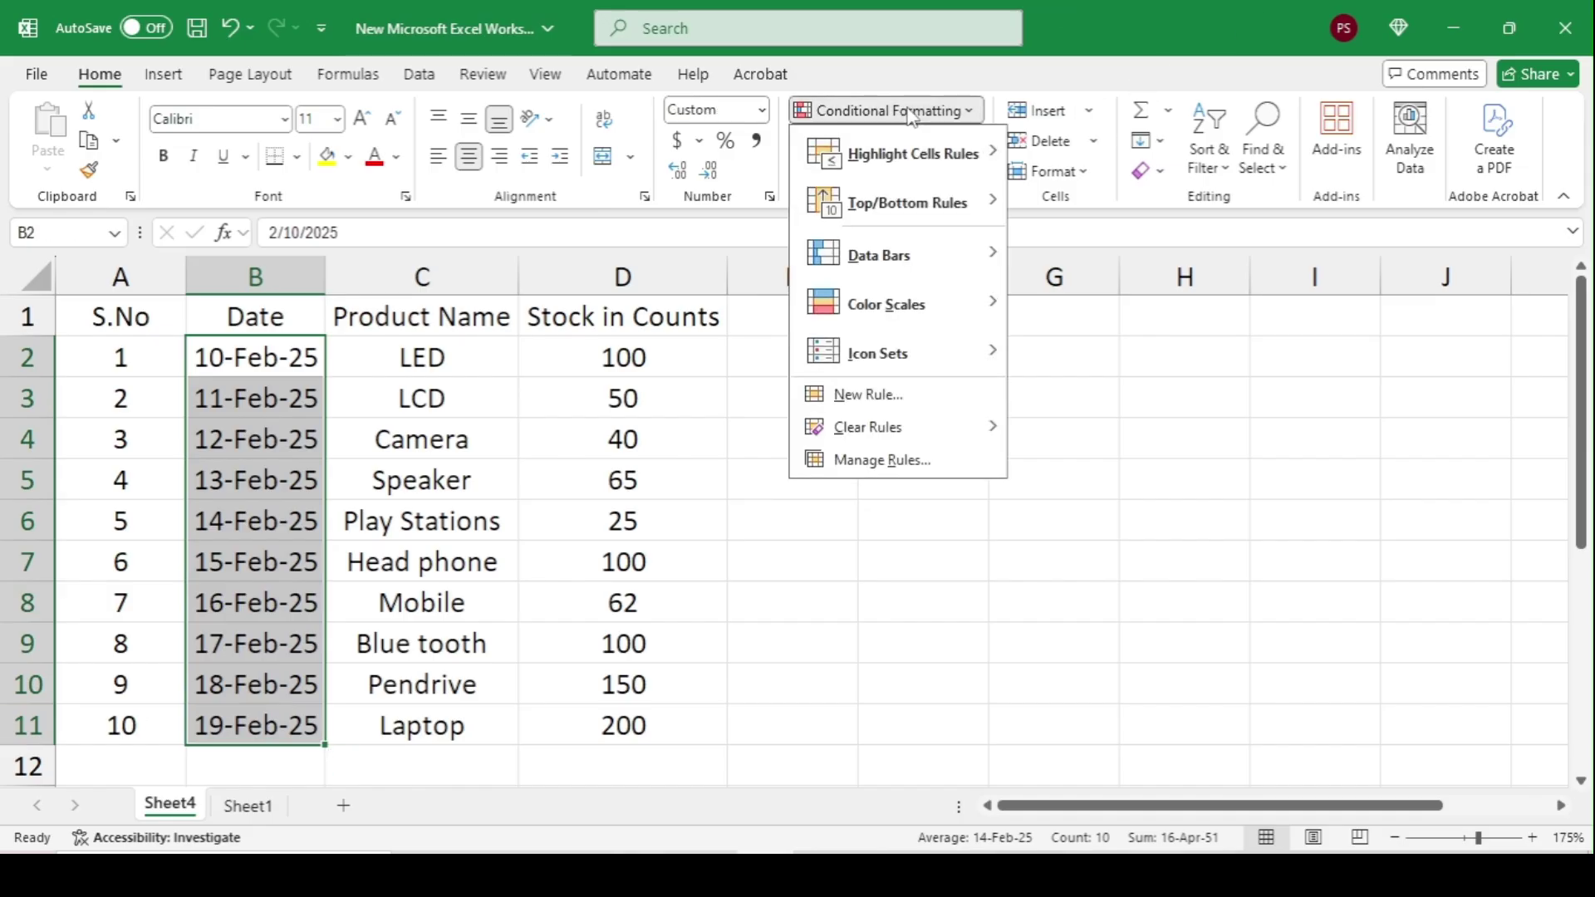
mouse_move(986, 178)
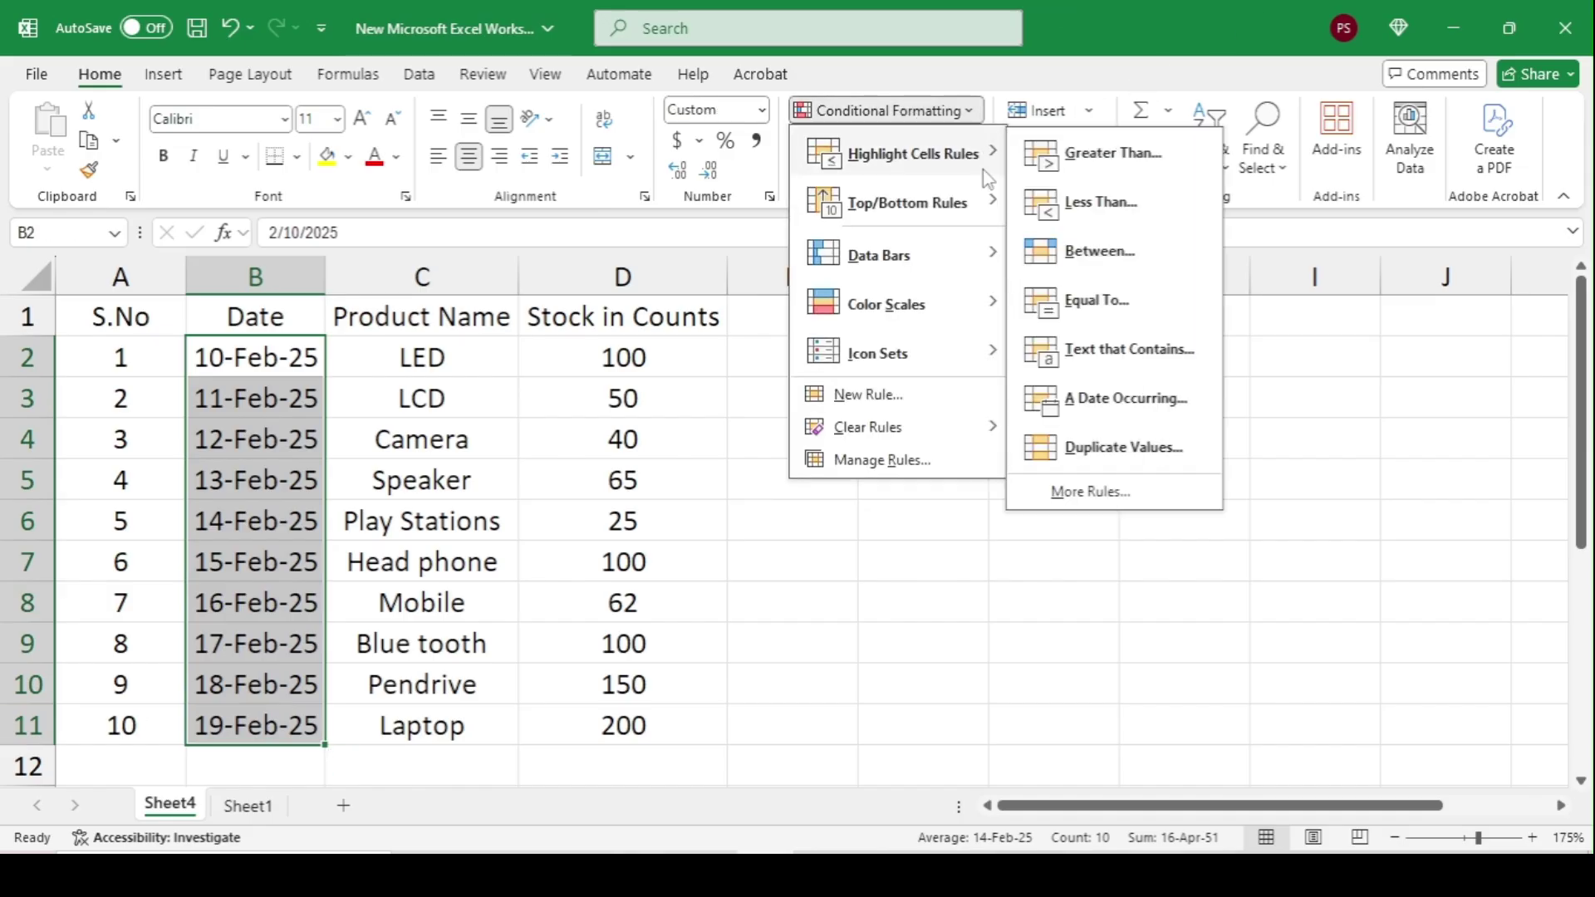
left_click(1110, 404)
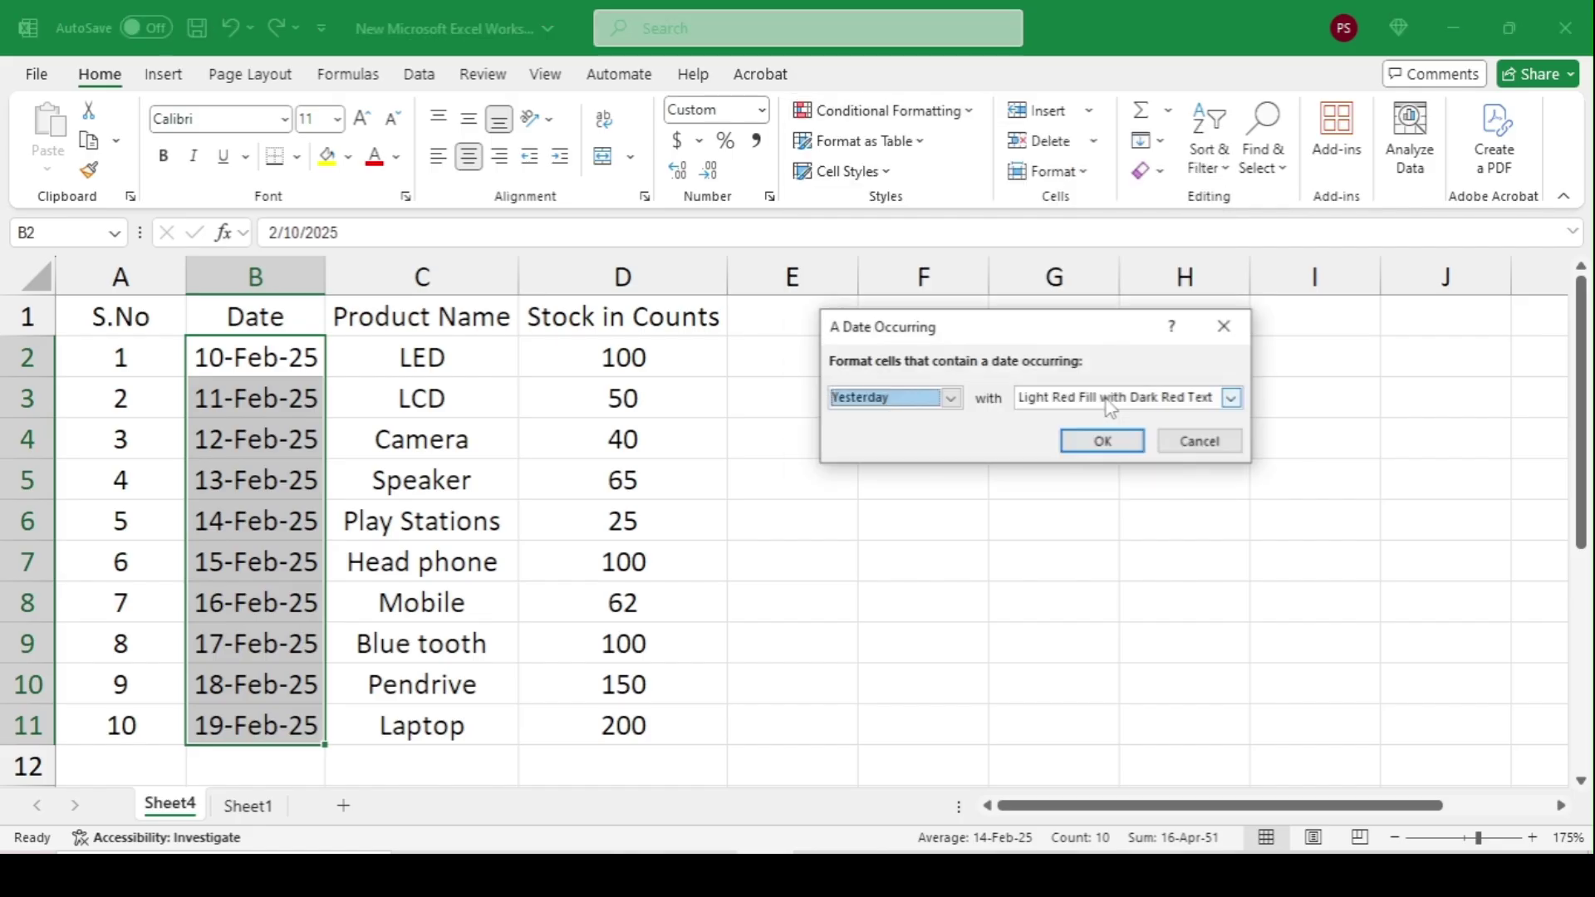
left_click(950, 399)
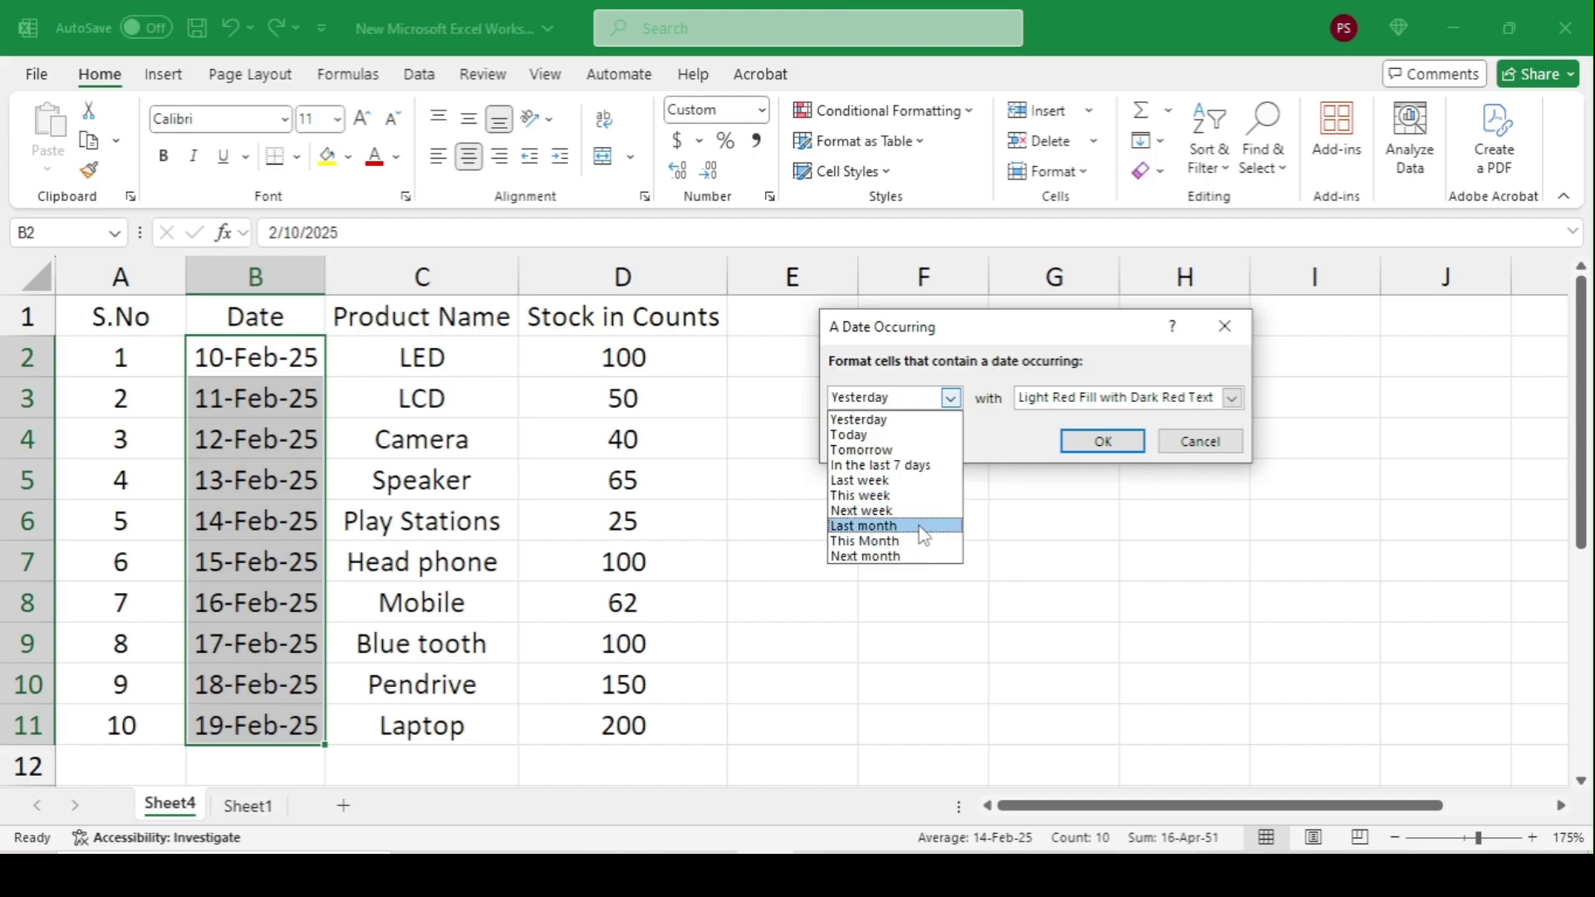
left_click(913, 420)
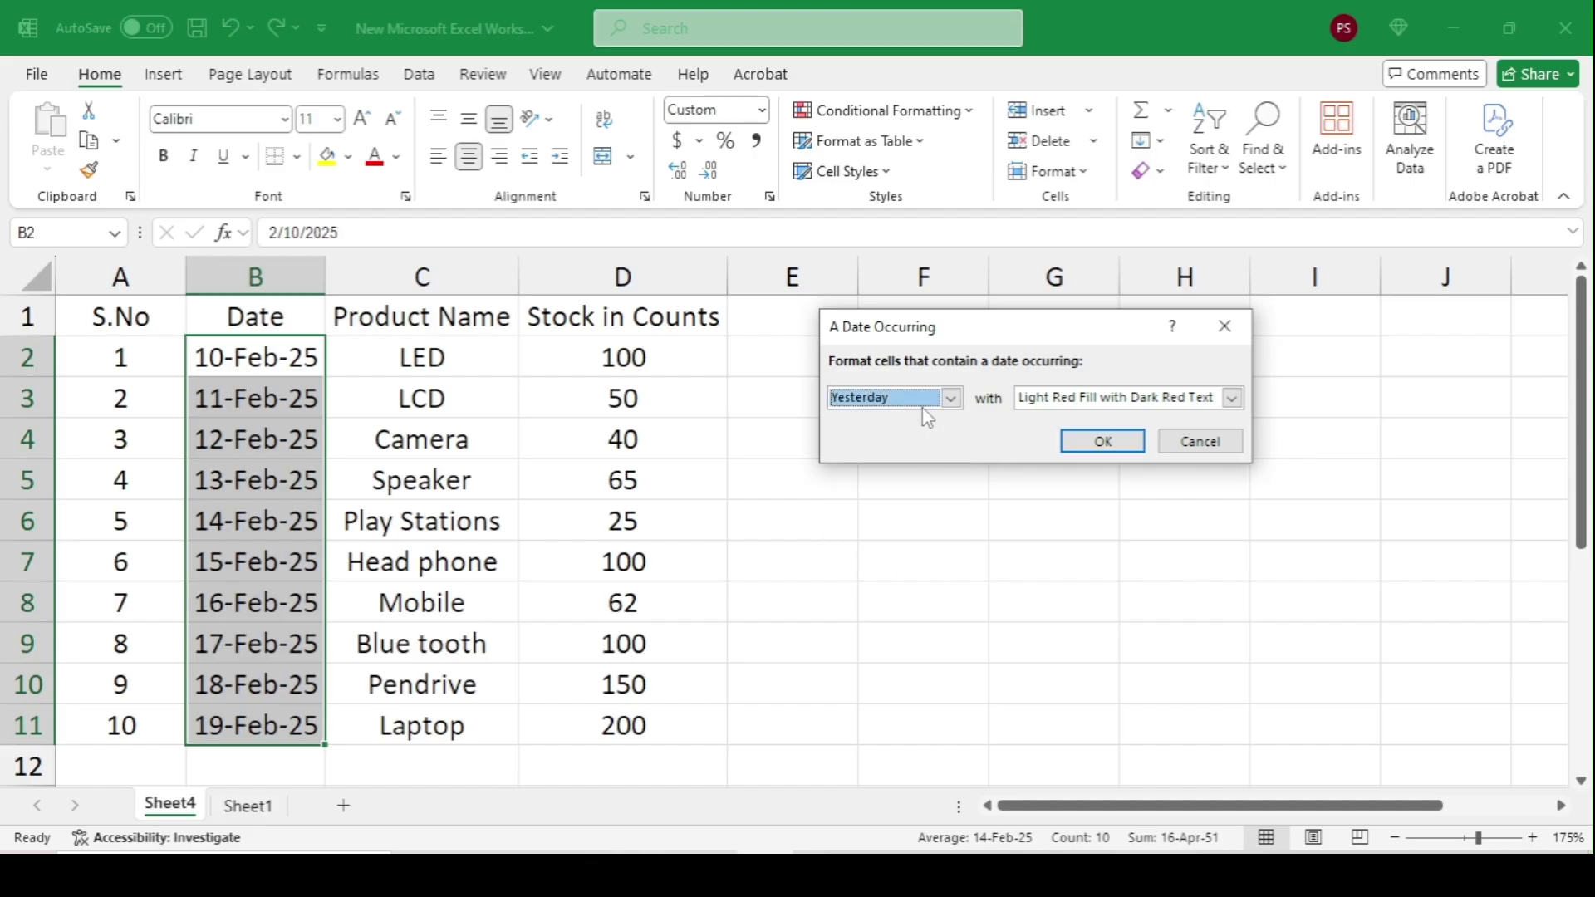
left_click(922, 400)
left_click(947, 435)
left_click(957, 404)
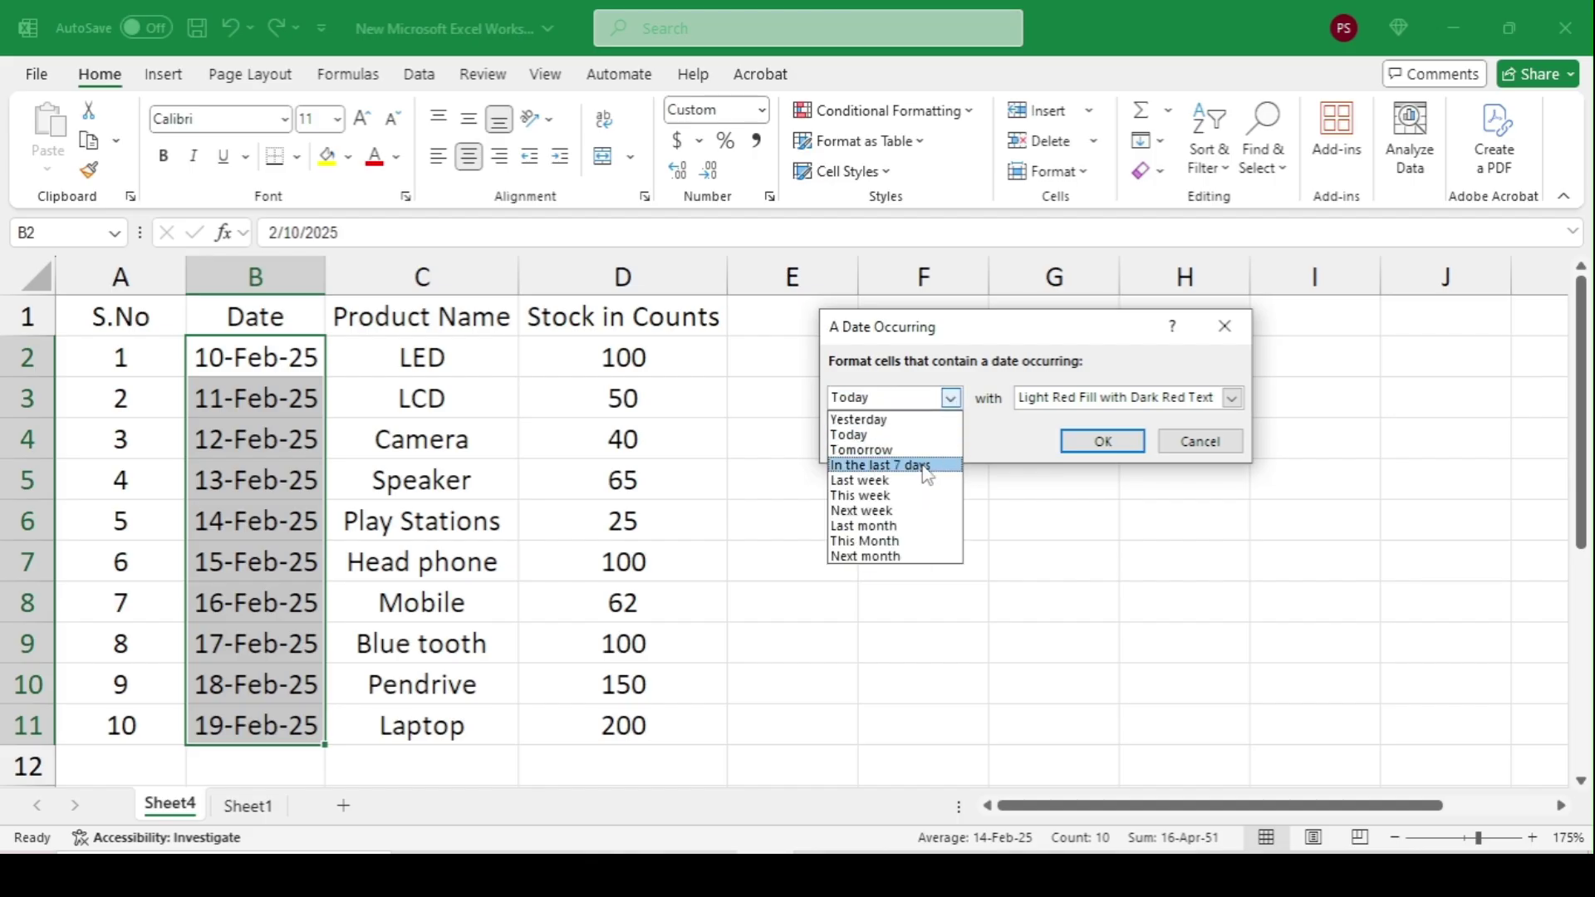
left_click(922, 450)
left_click(950, 398)
left_click(925, 465)
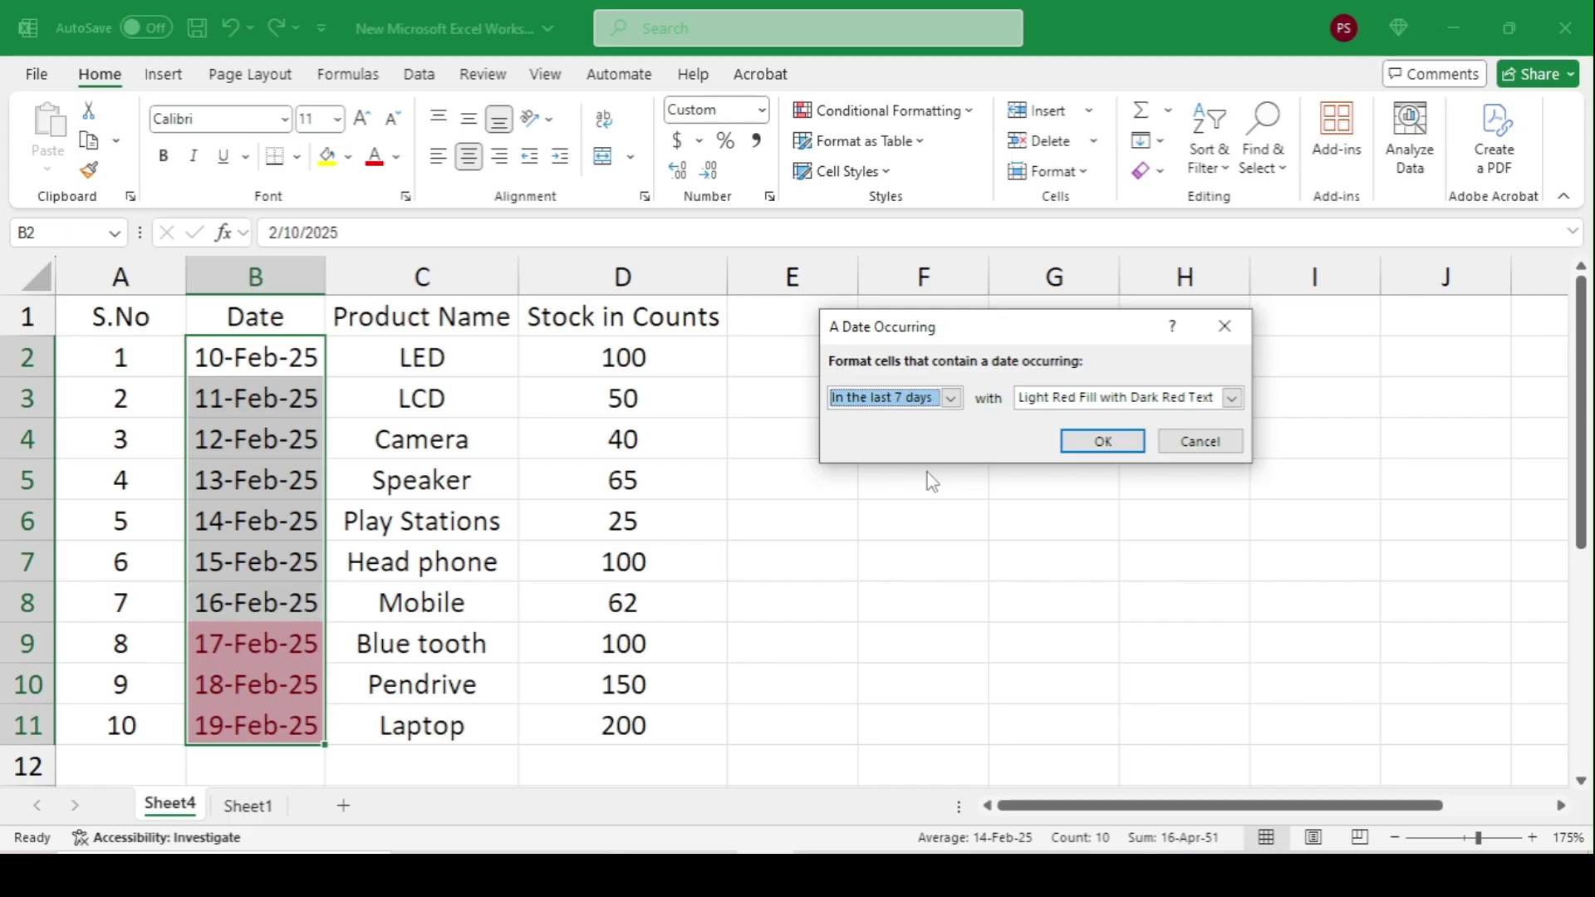
Set the date rule to This Month and apply it with Light Red Fill with Dark Red Text
left_click(951, 398)
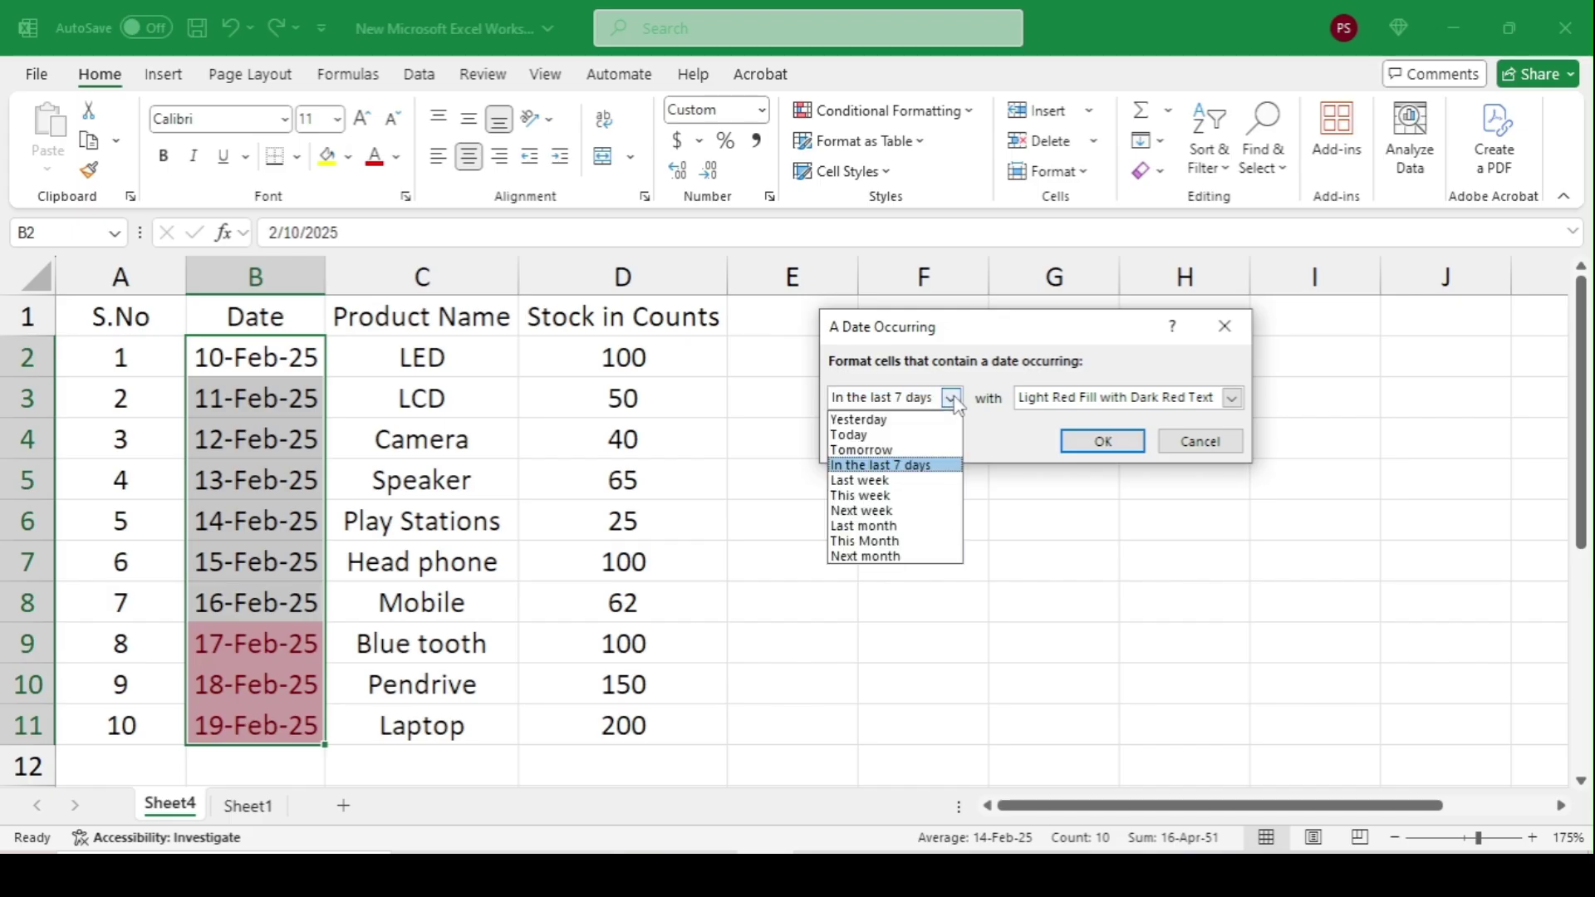
left_click(911, 541)
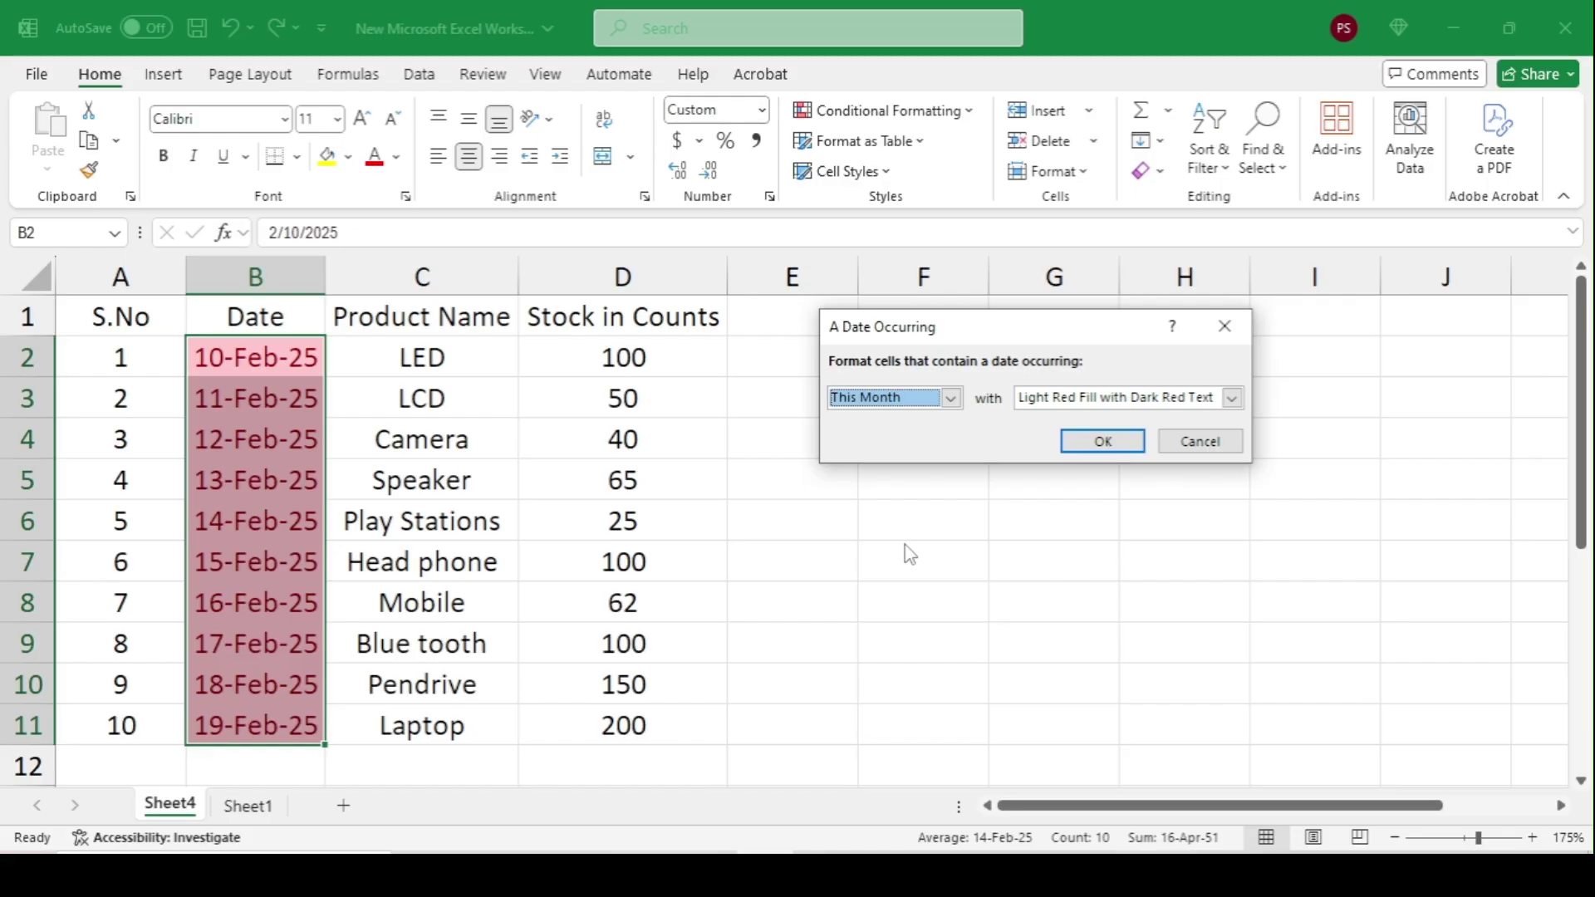
left_click(1118, 453)
Clear the conditional formatting rules from the dates in B2:B11 only
left_click(931, 112)
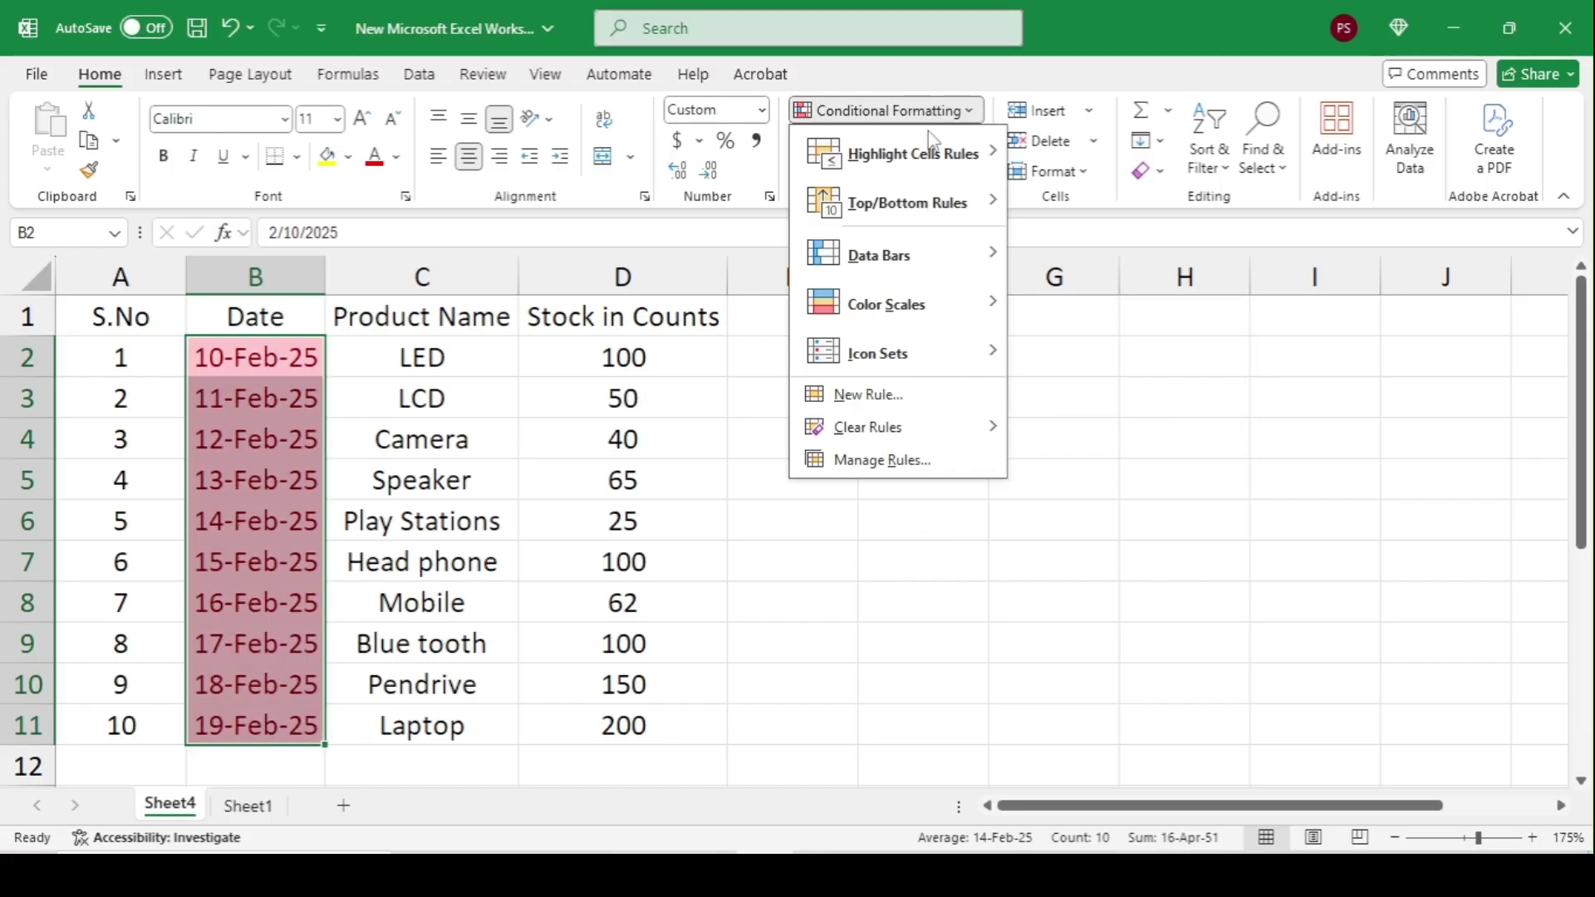
mouse_move(901, 426)
left_click(1117, 427)
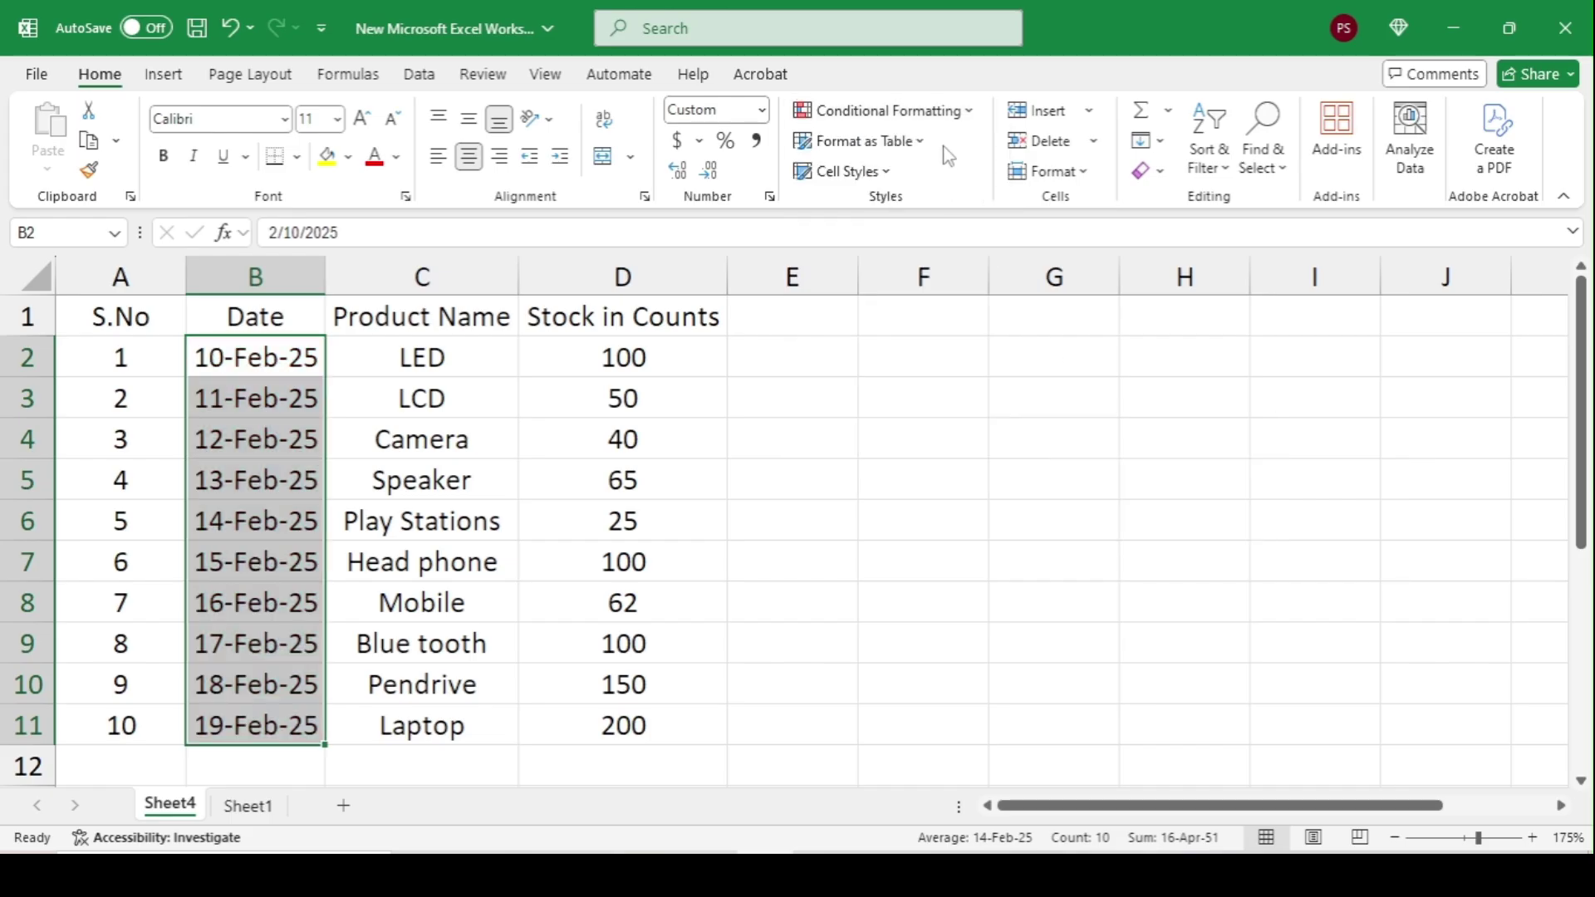
left_click(944, 112)
mouse_move(977, 154)
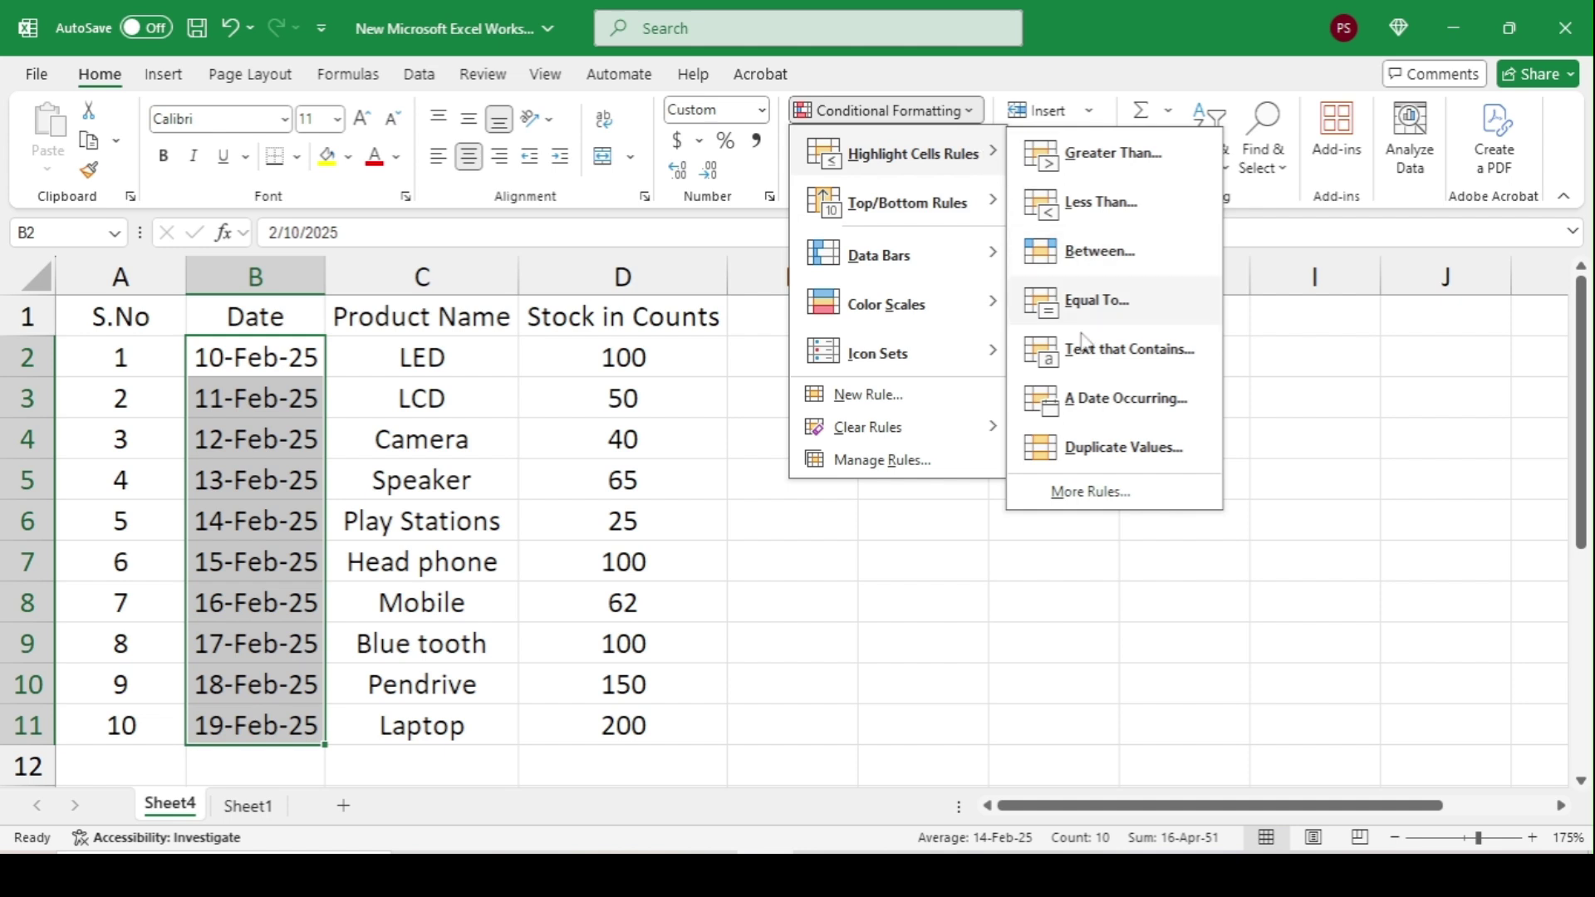
left_click(765, 681)
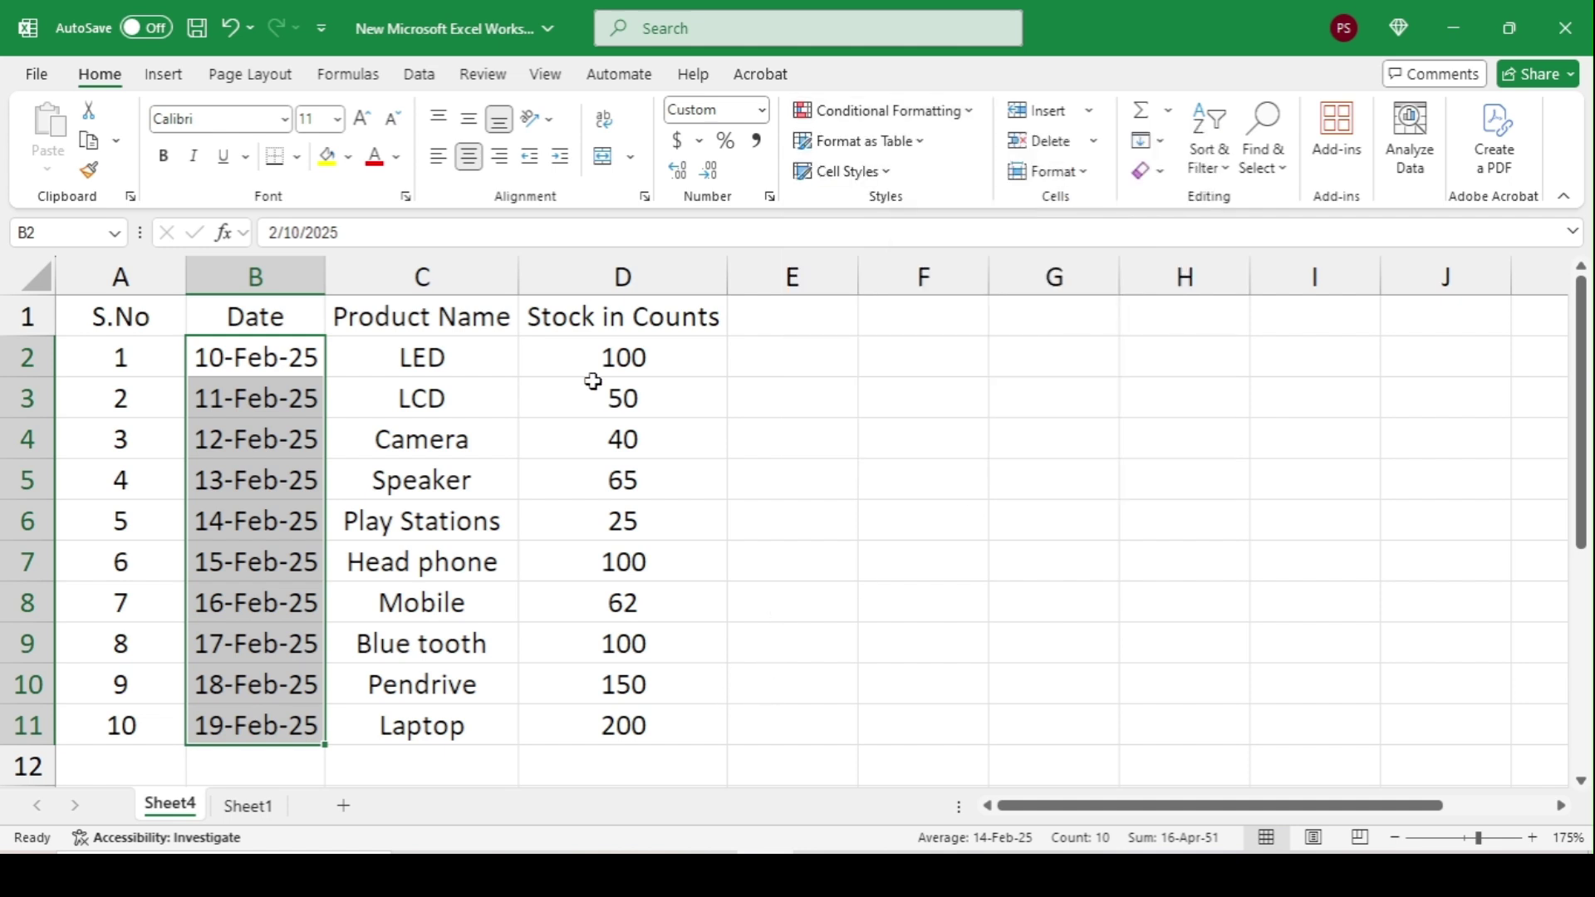
Preview a Duplicate Values highlight rule on the stock counts in D2:D11, switching between Duplicate and Unique, then cancel it
left_click_drag(587, 353, 612, 726)
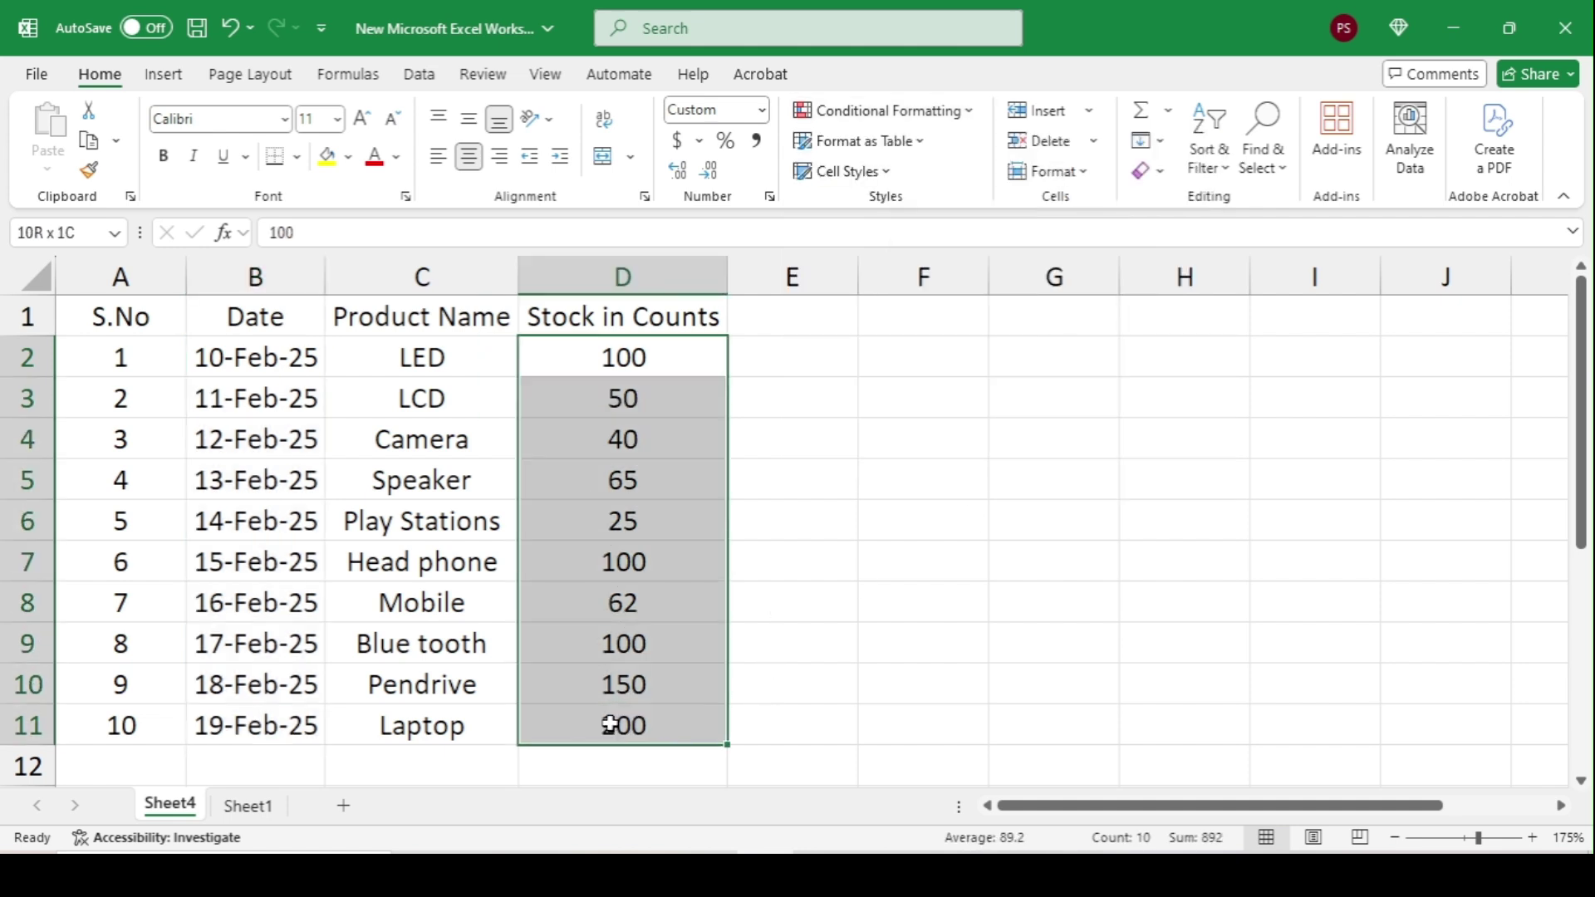
left_click(925, 113)
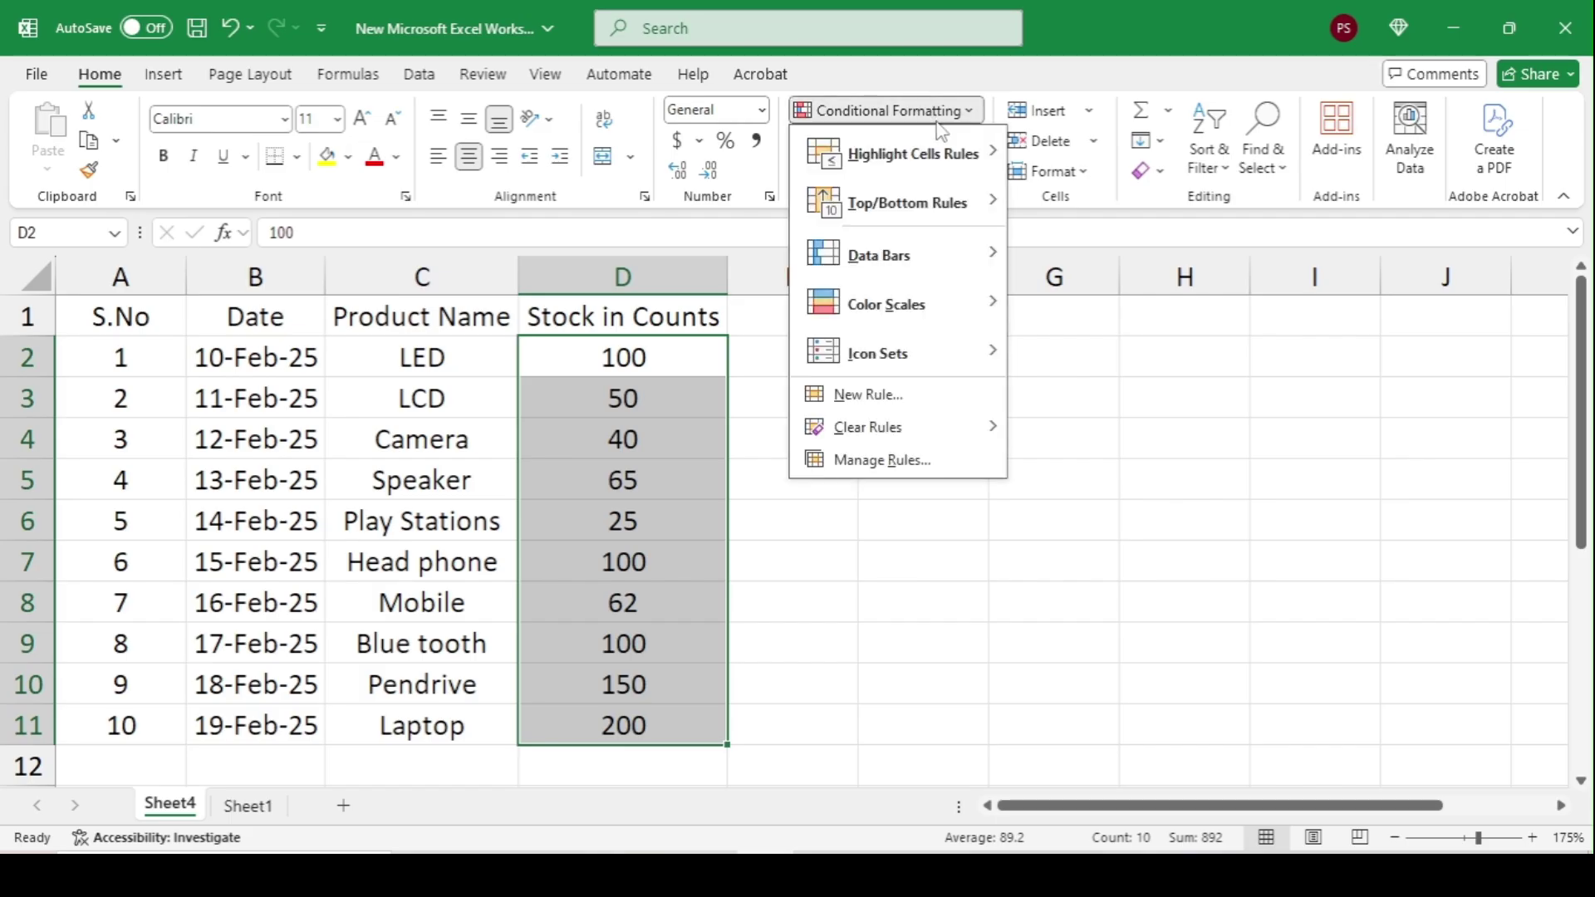
mouse_move(914, 153)
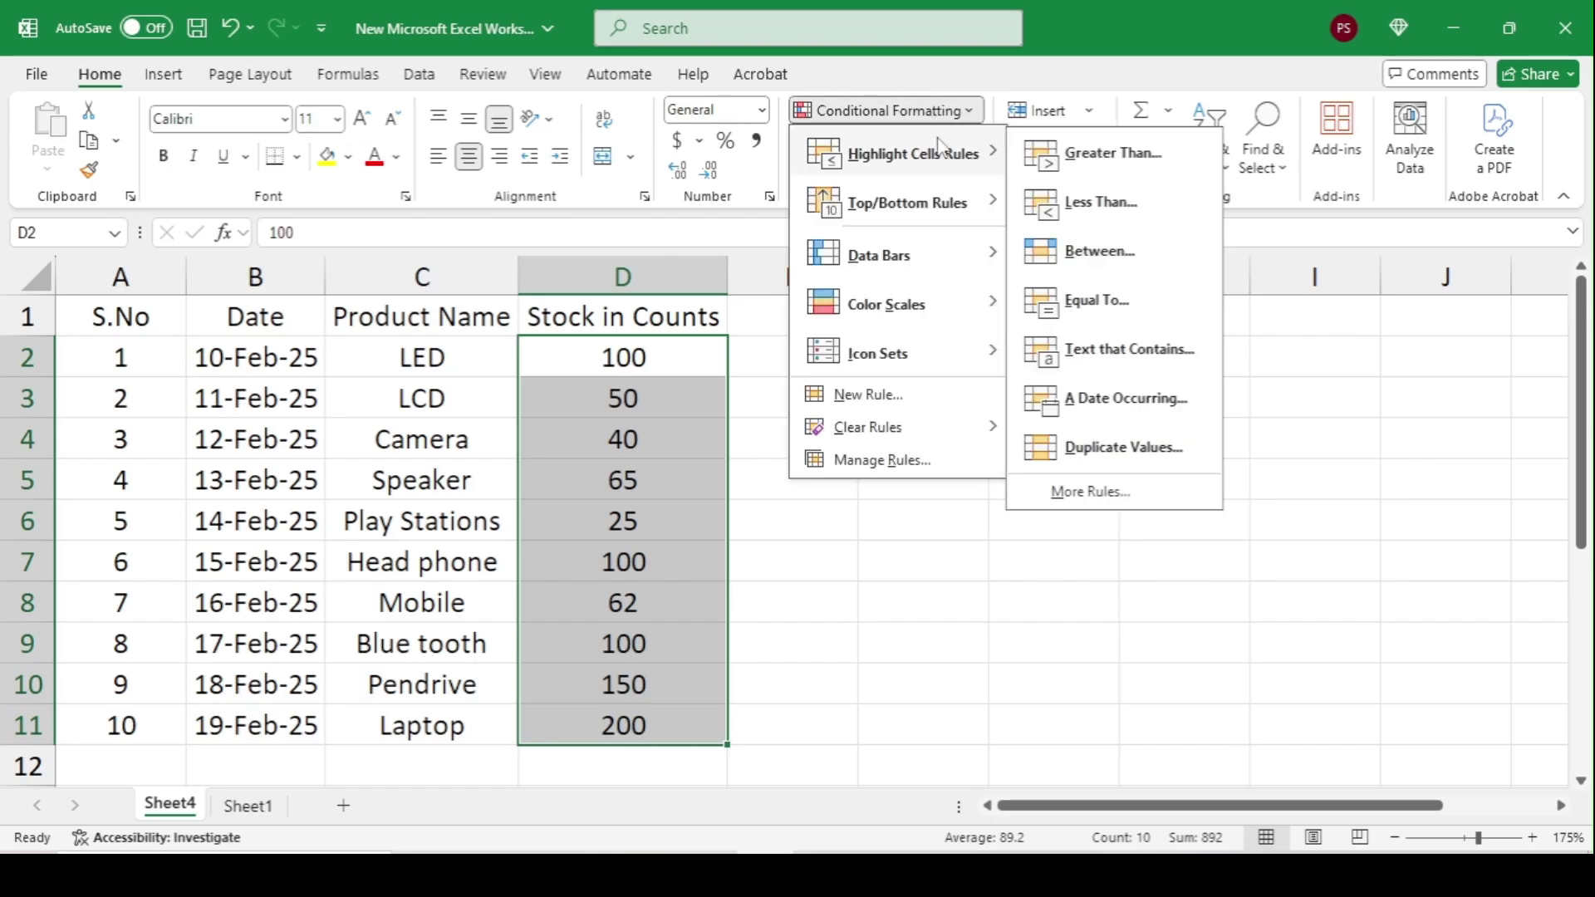
left_click(1106, 447)
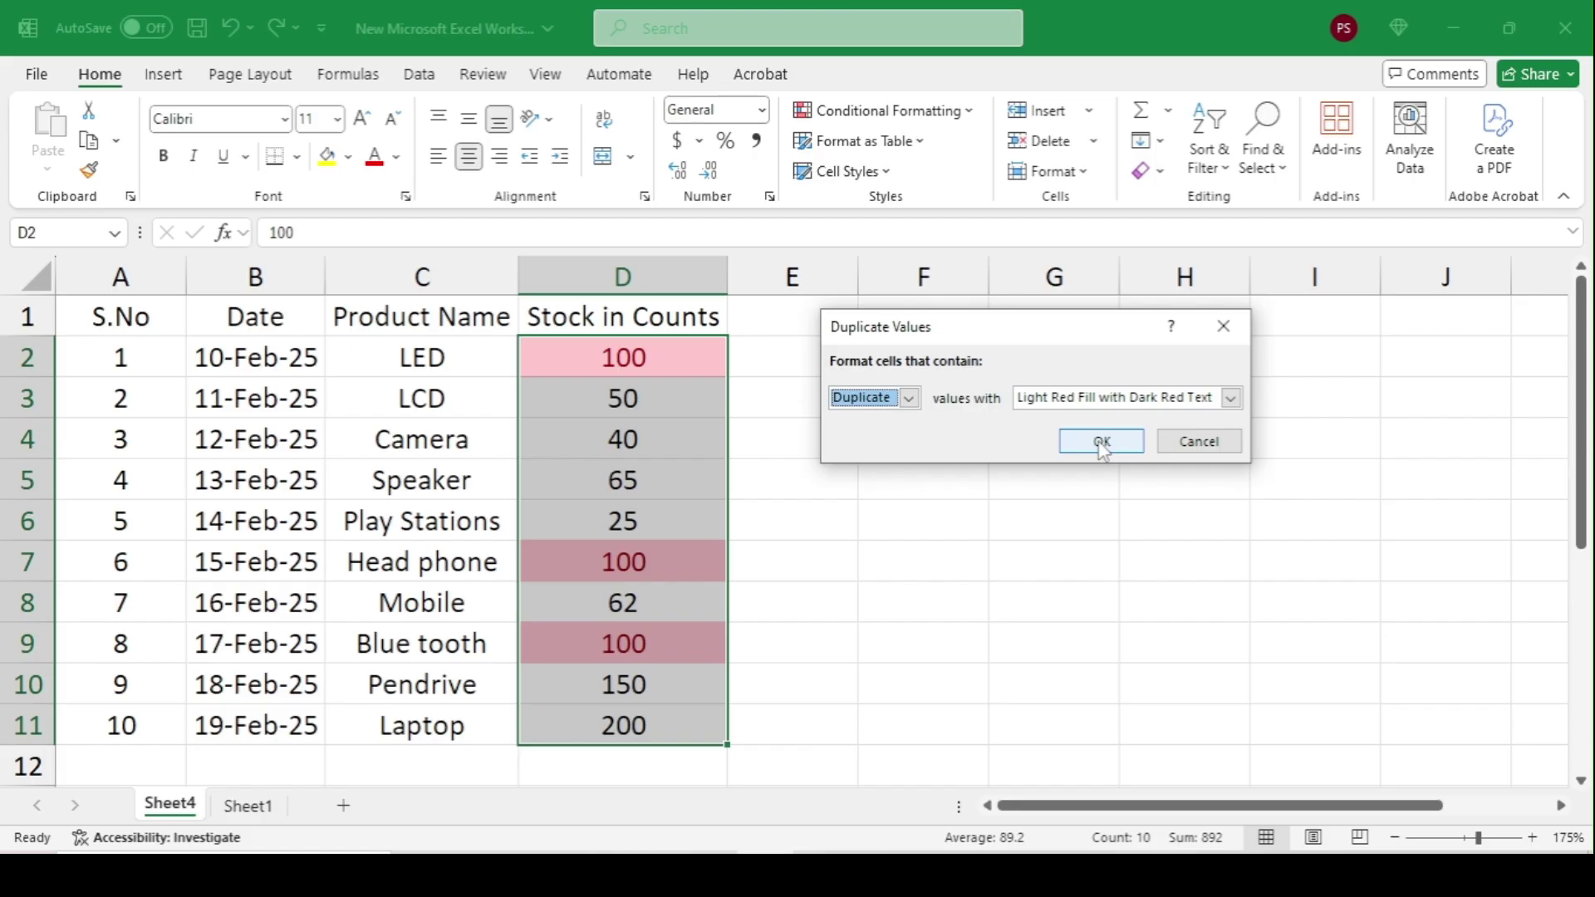
left_click(911, 399)
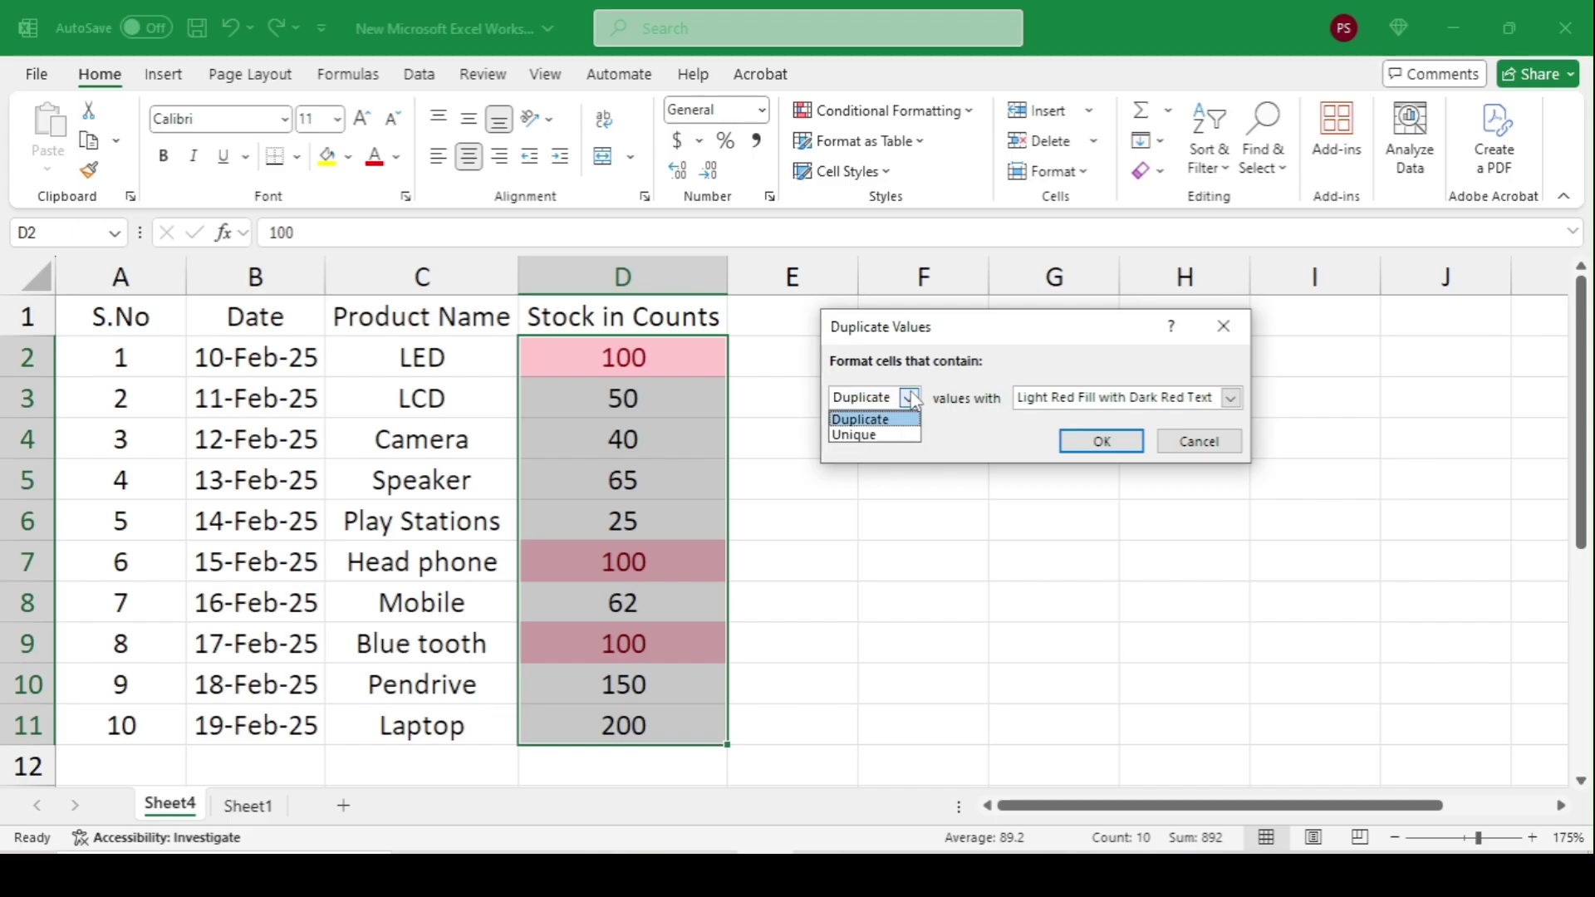
left_click(872, 435)
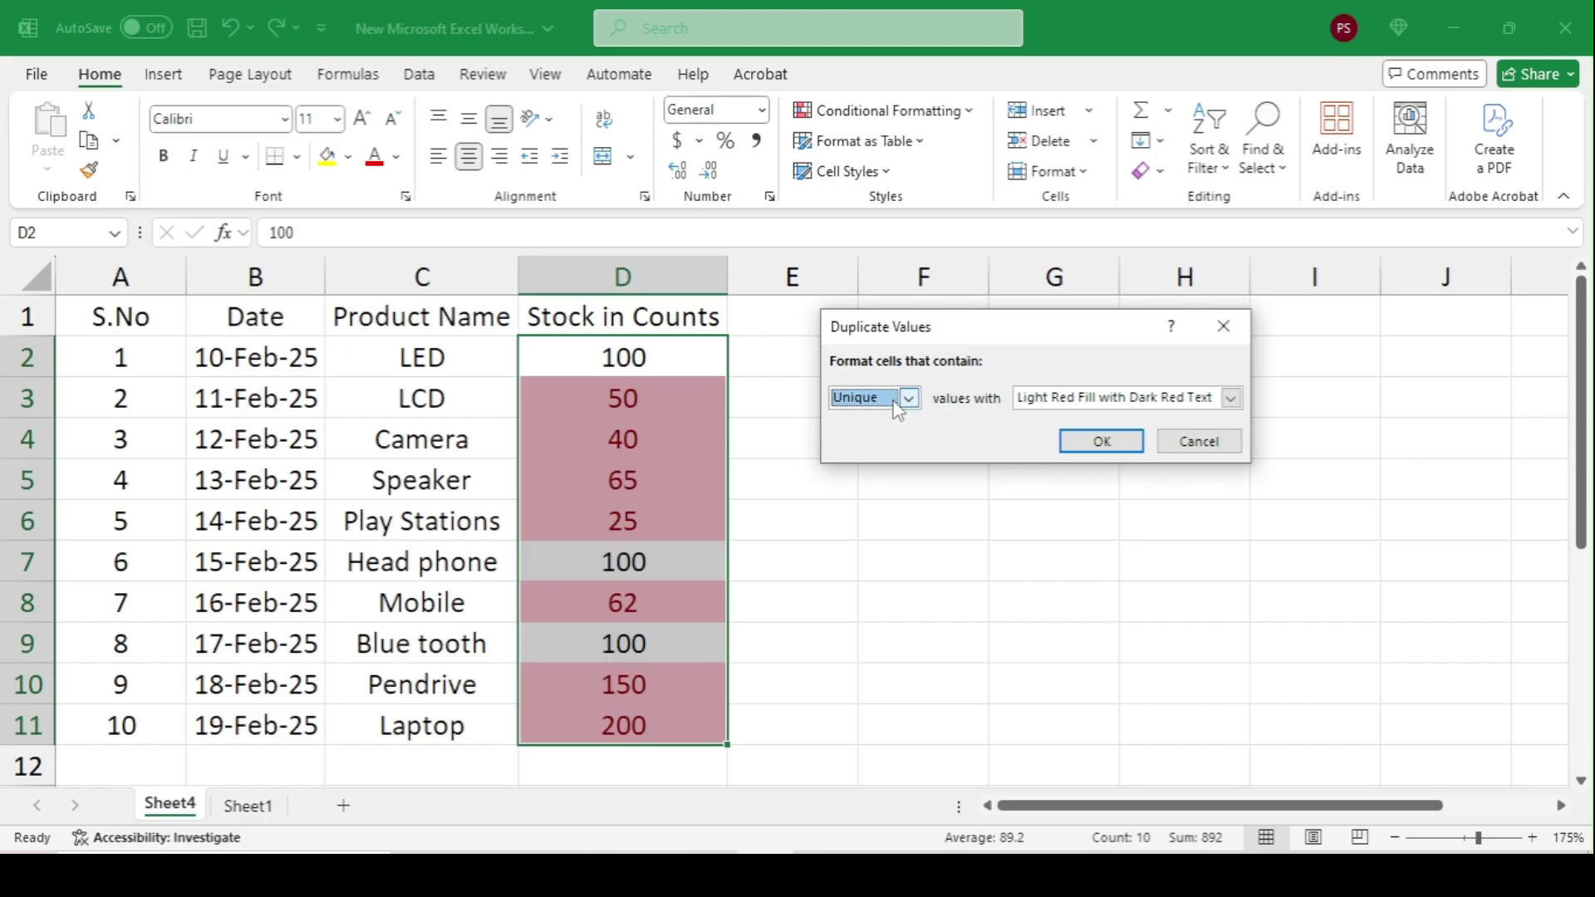
left_click(908, 399)
left_click(894, 420)
left_click(909, 399)
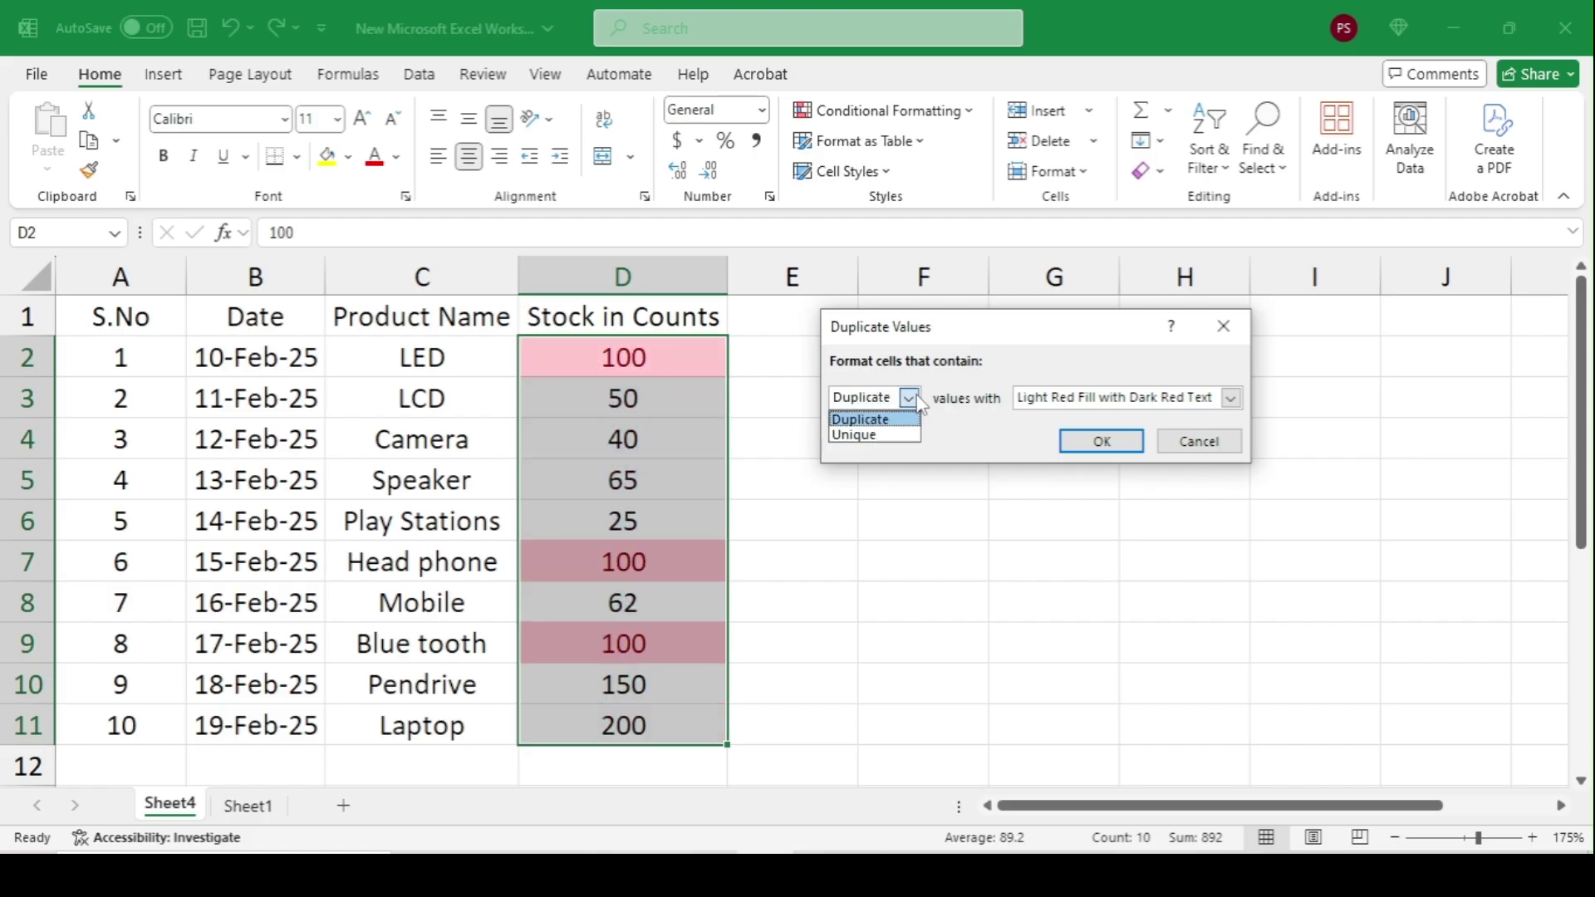
left_click(899, 434)
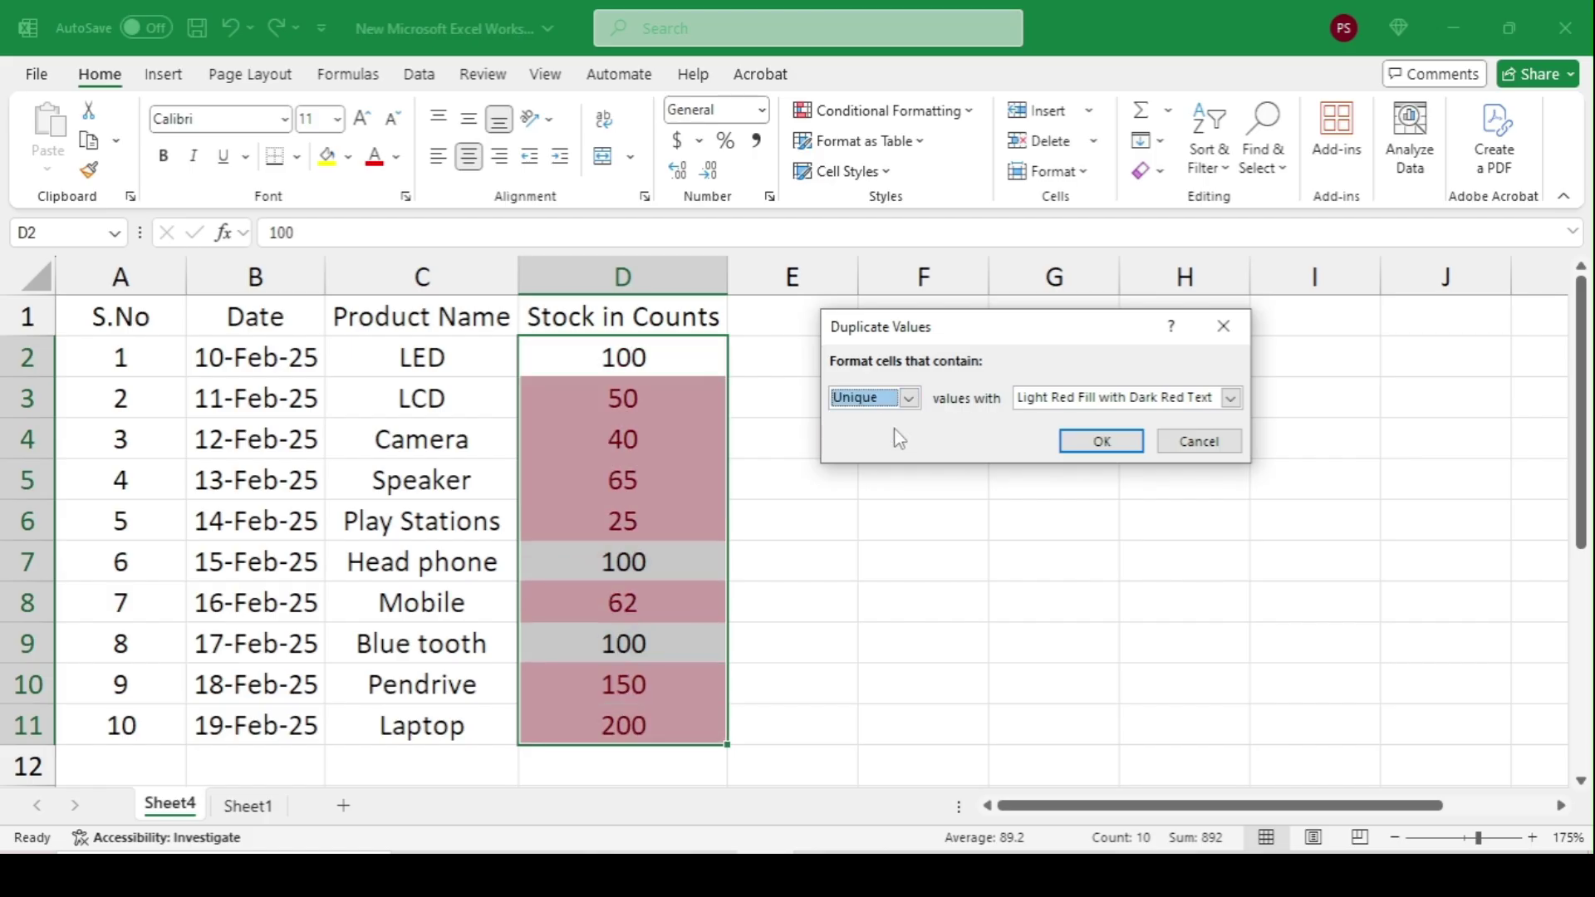
left_click(1228, 440)
left_click(922, 479)
left_click_drag(712, 342, 647, 725)
left_click(887, 111)
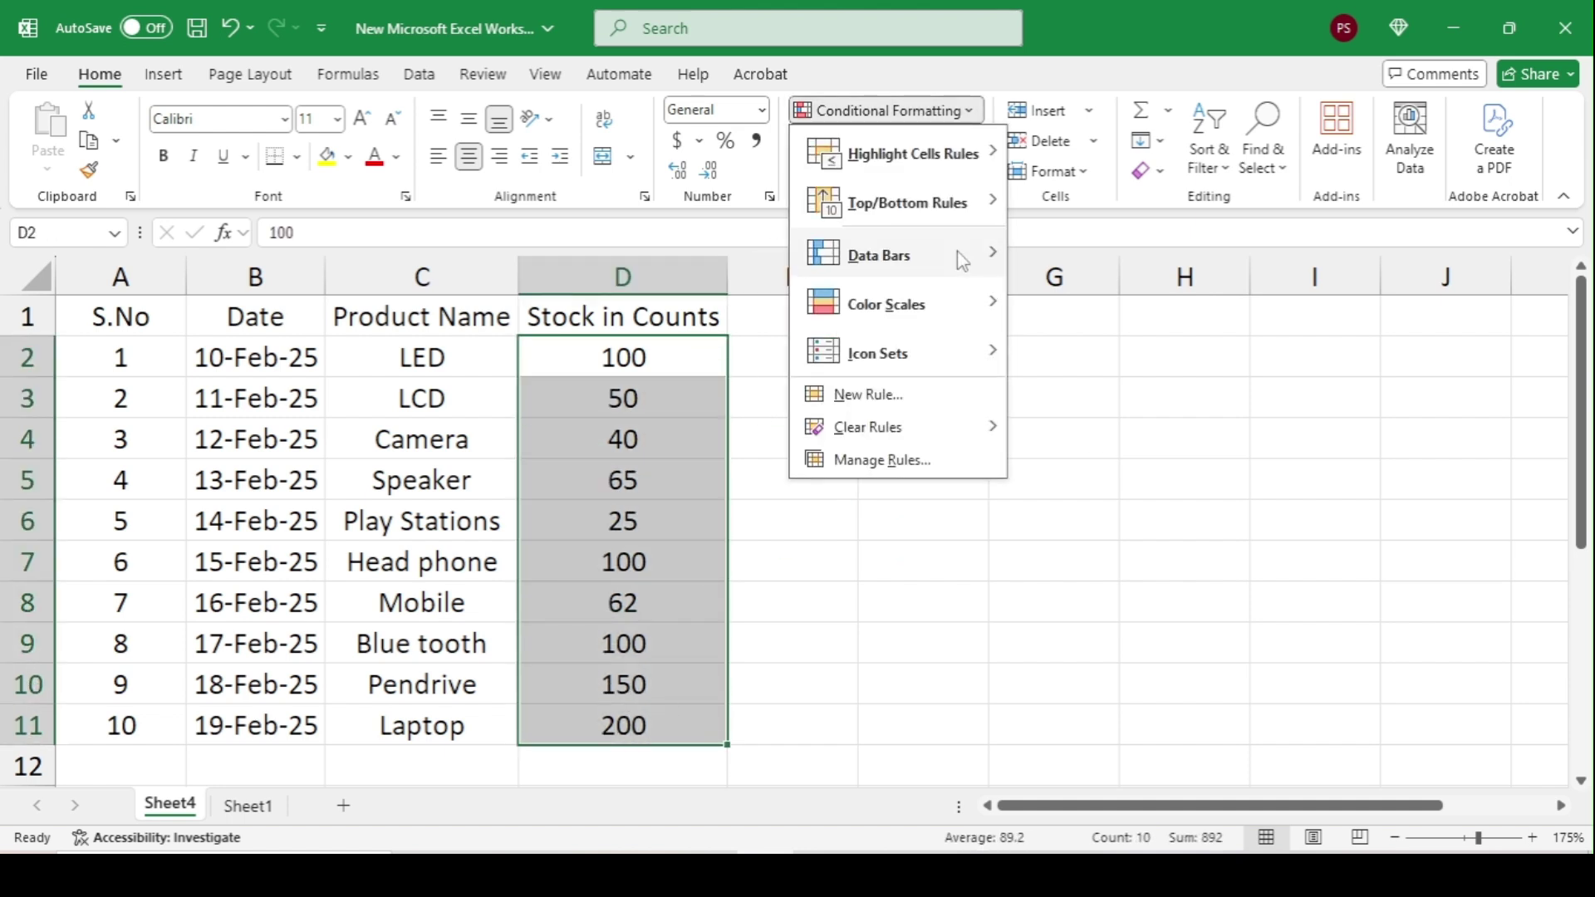
mouse_move(980, 169)
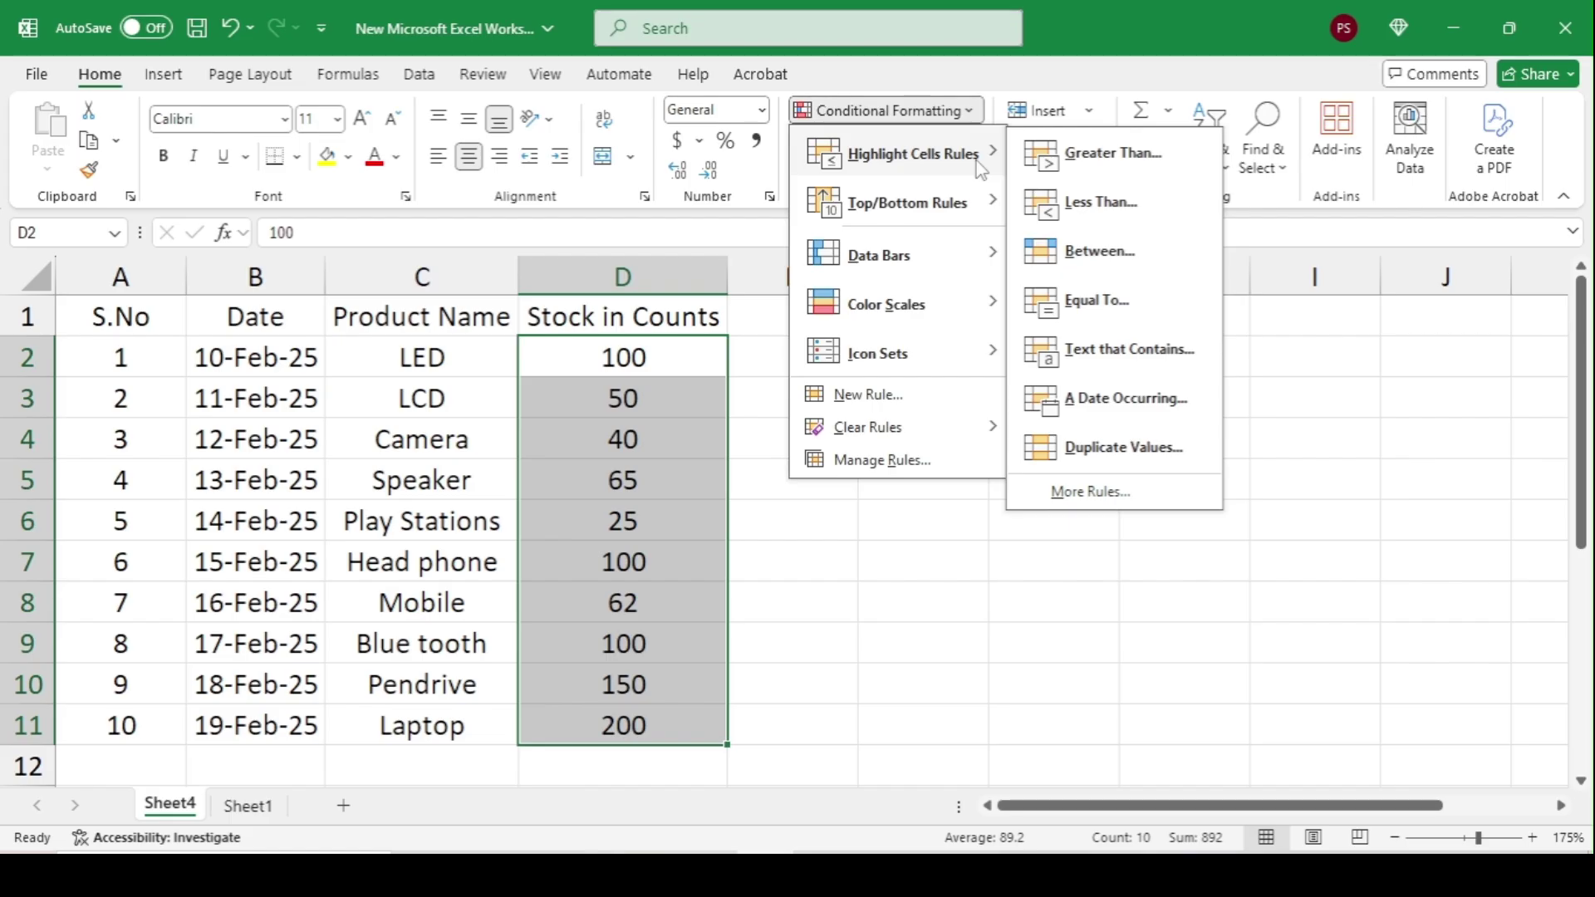
left_click(954, 662)
left_click(1114, 486)
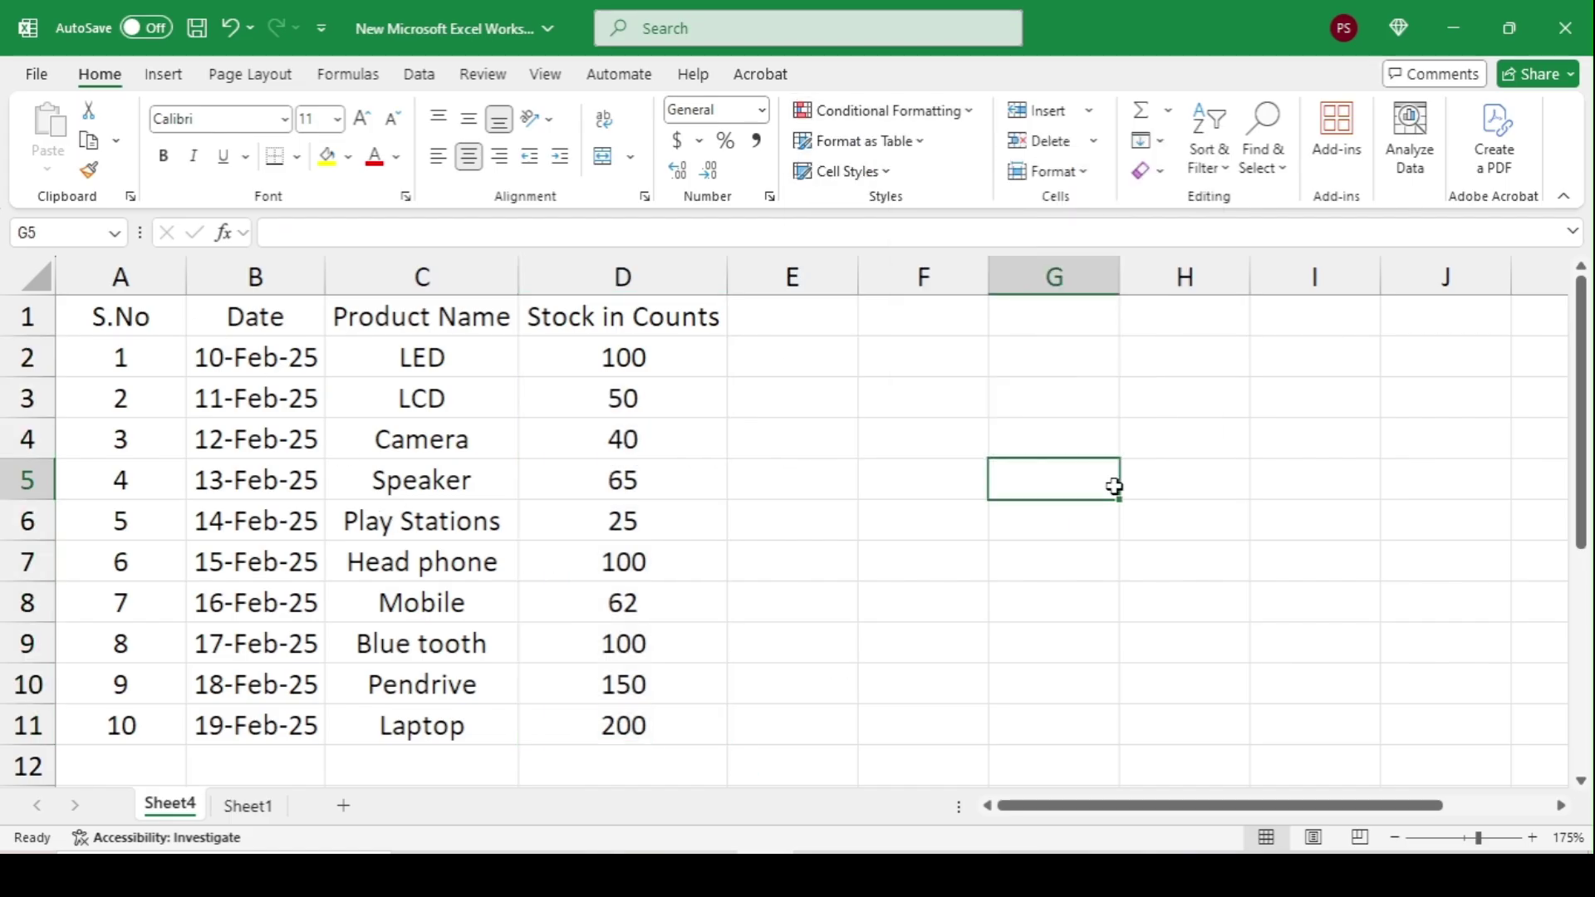
Preview a Top 10 Items rule on the stock counts in D2:D11 with the rank set to 5, then cancel it
left_click_drag(625, 345, 552, 721)
left_click(887, 111)
mouse_move(928, 166)
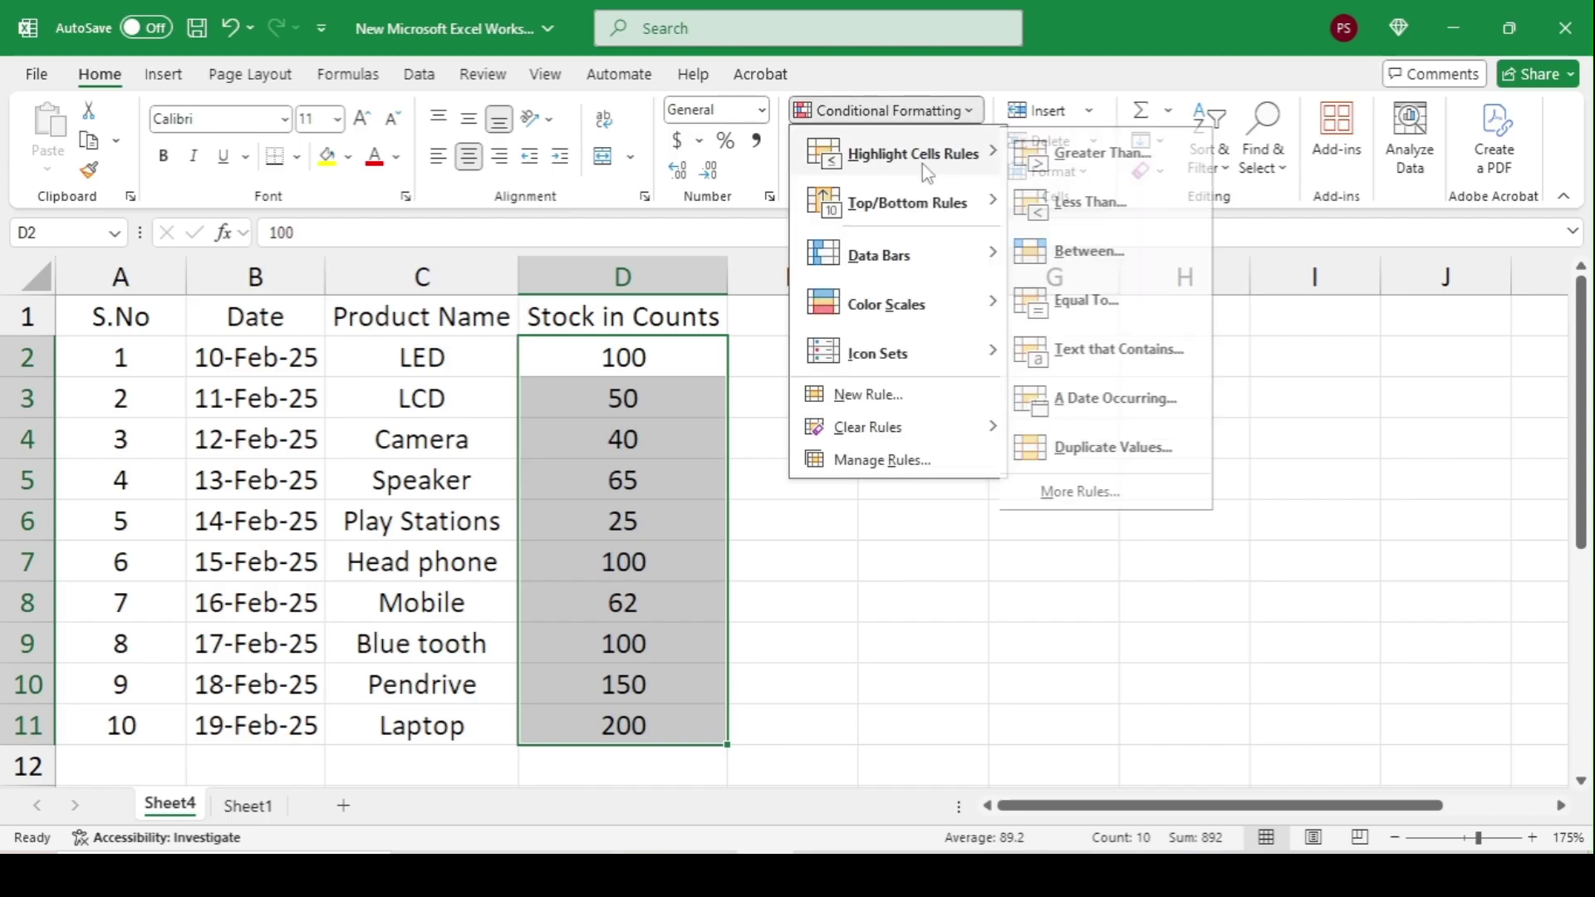
mouse_move(924, 208)
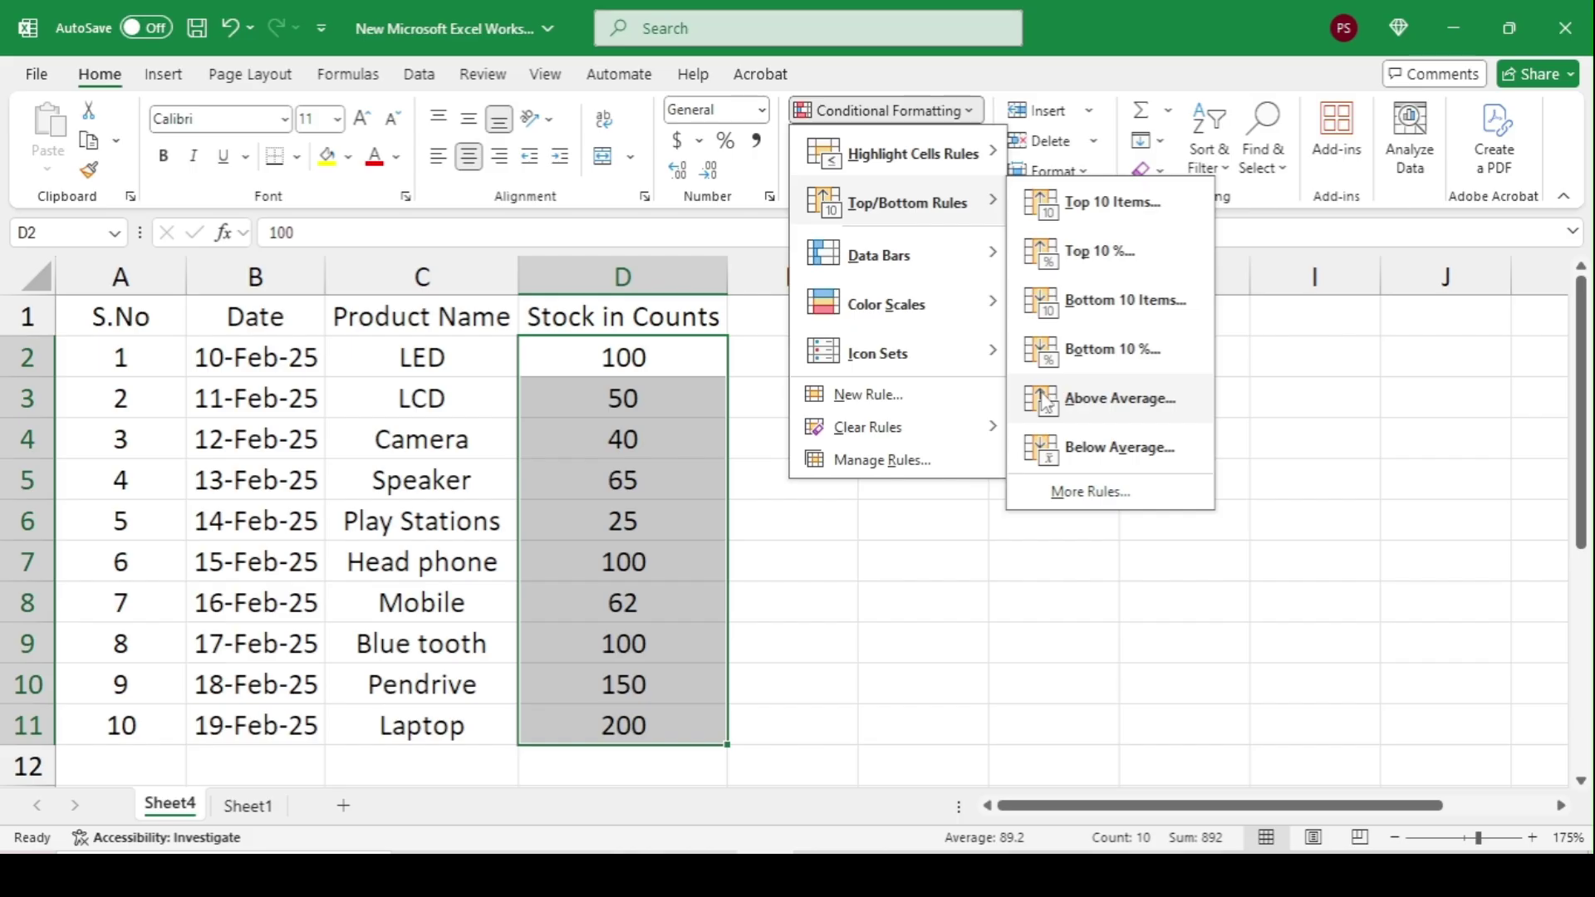
left_click(1146, 217)
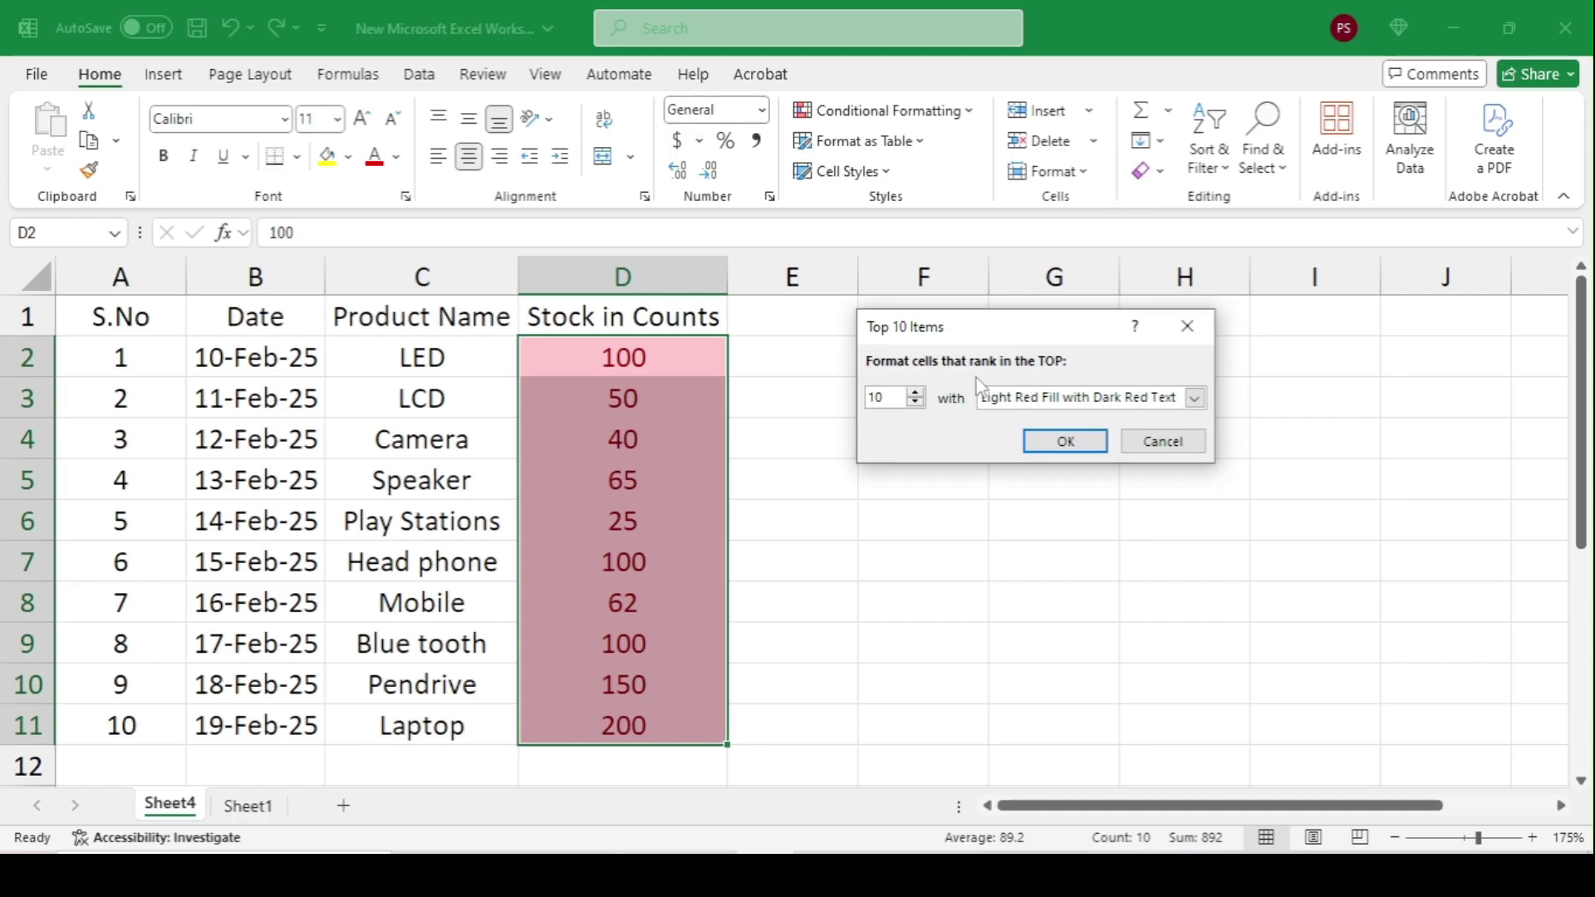
left_click(916, 405)
left_click(916, 404)
left_click(917, 404)
left_click(916, 405)
left_click(916, 405)
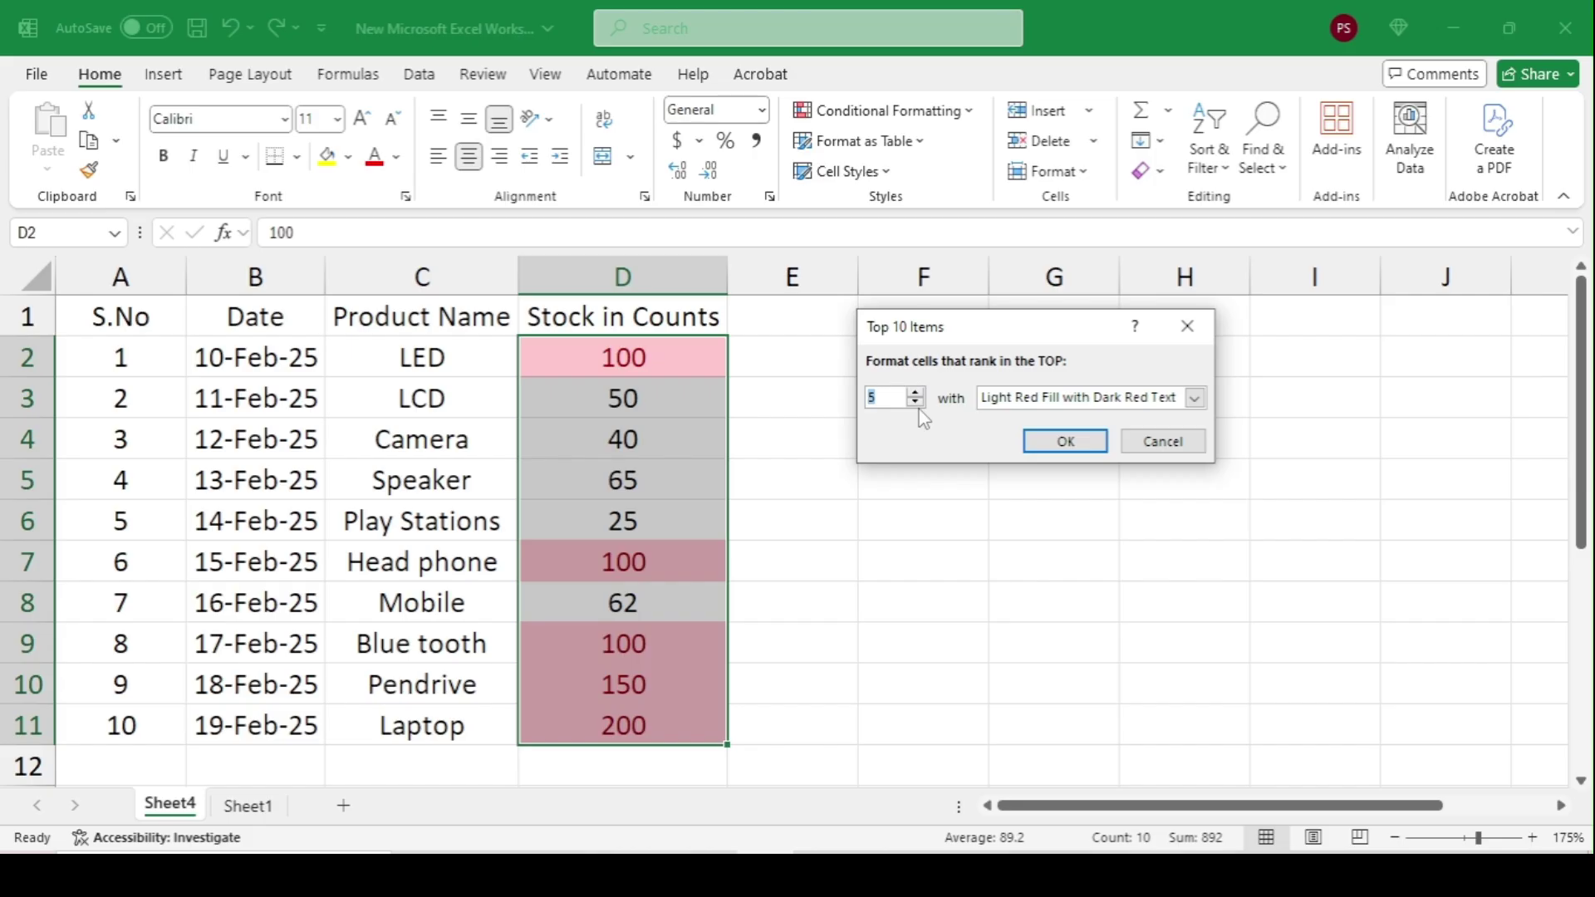
left_click(1161, 441)
Preview a Bottom 10 Items rule on the stock counts with the rank set to 4, then cancel it
left_click(937, 112)
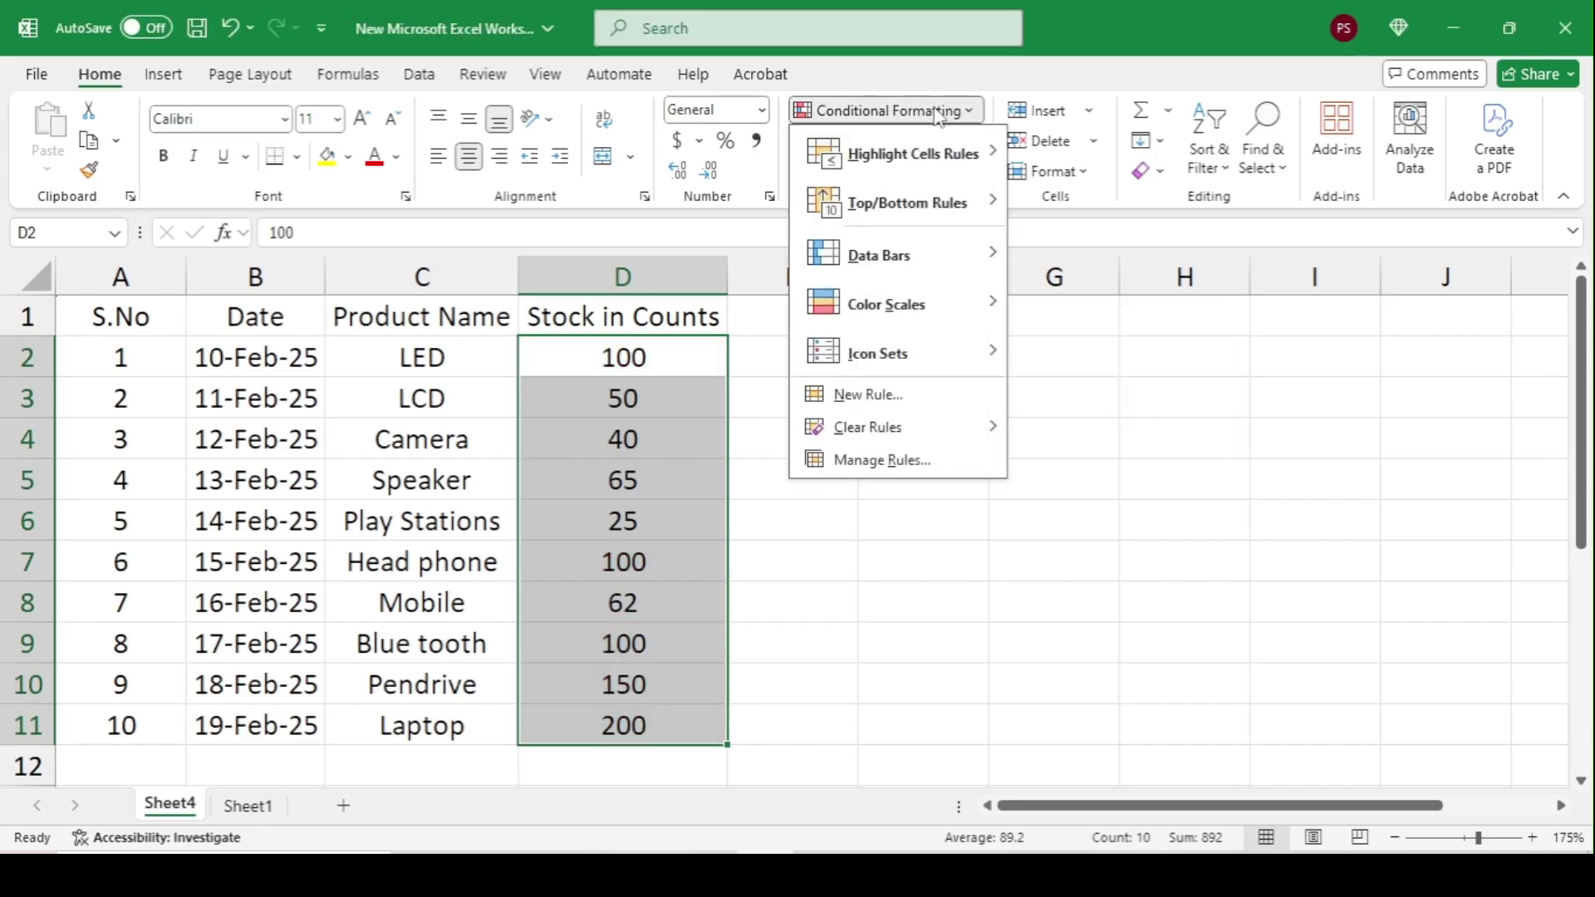
mouse_move(947, 202)
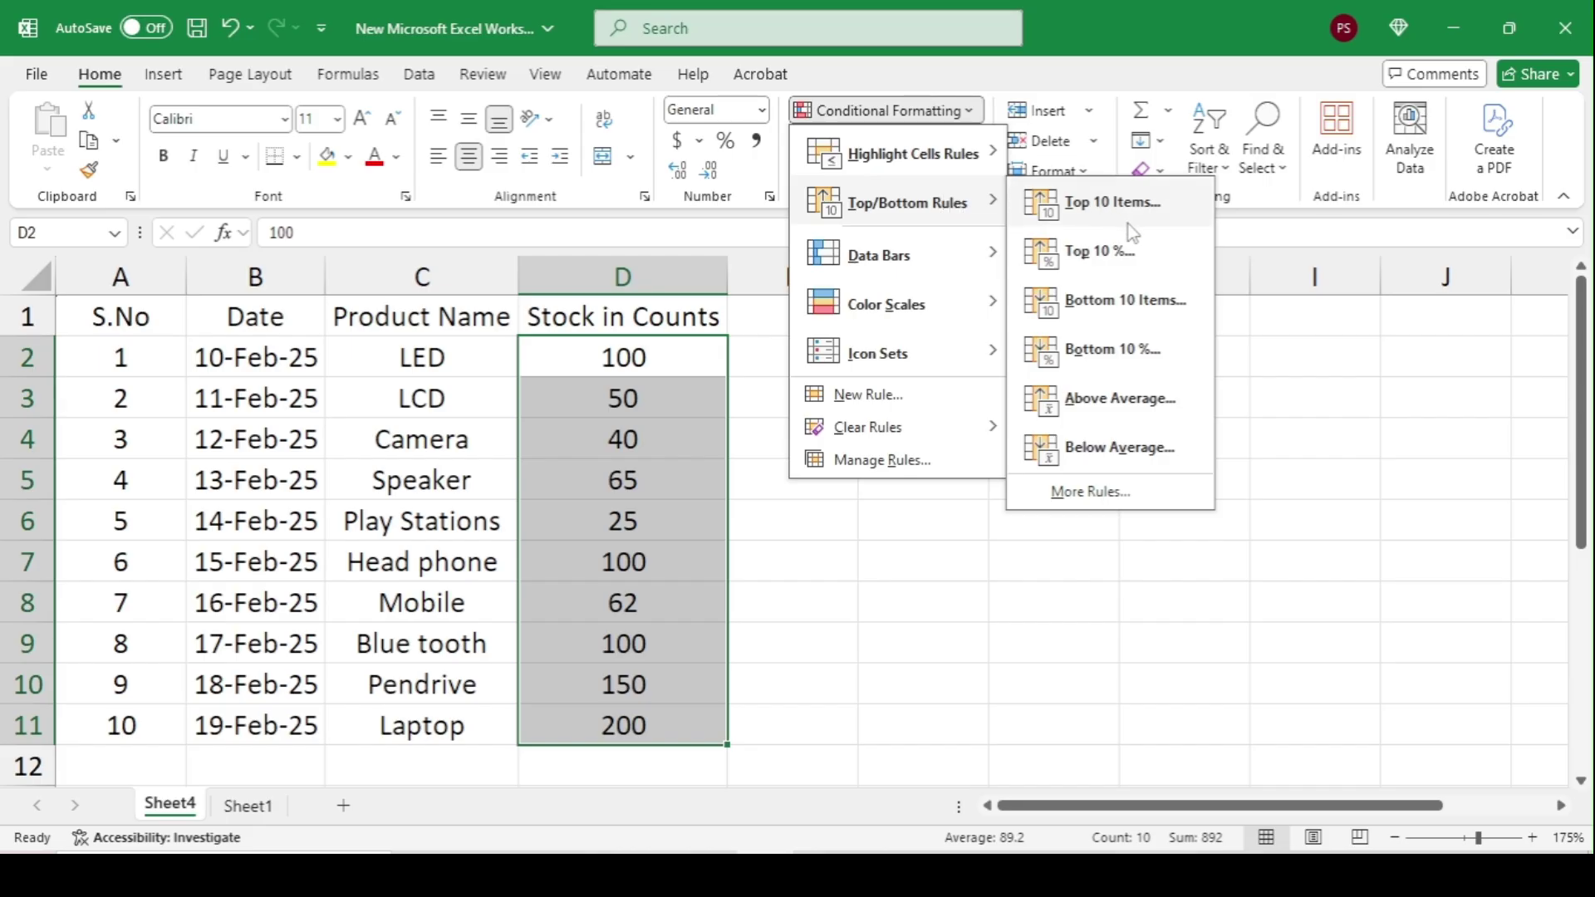
left_click(1123, 302)
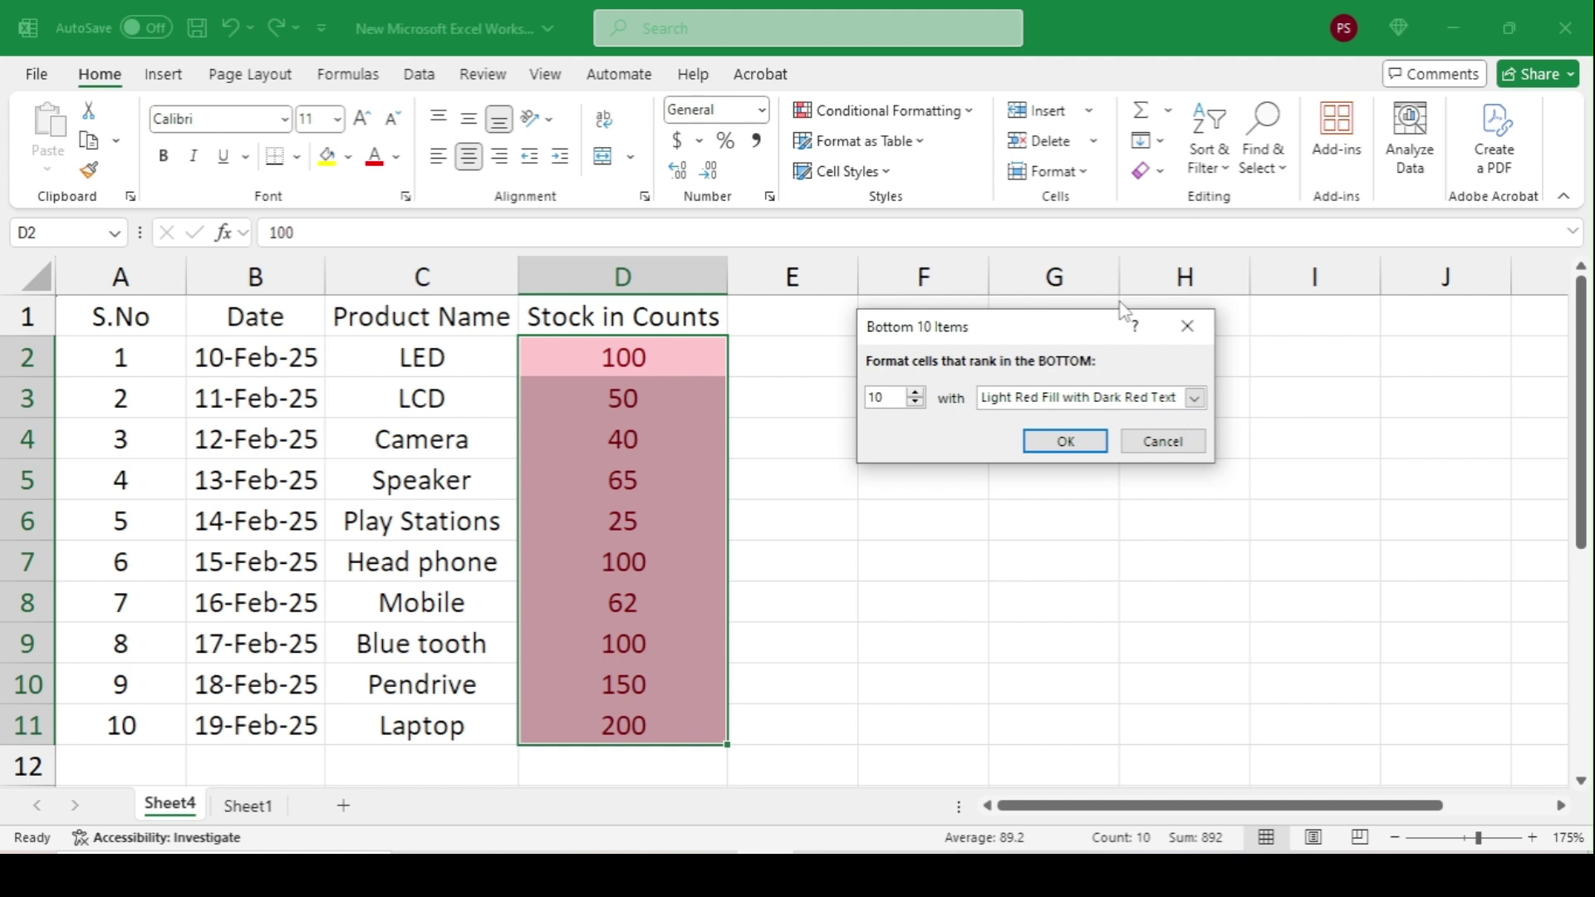
left_click(914, 405)
left_click(914, 405)
left_click(914, 405)
left_click(914, 405)
left_click(914, 405)
left_click(915, 406)
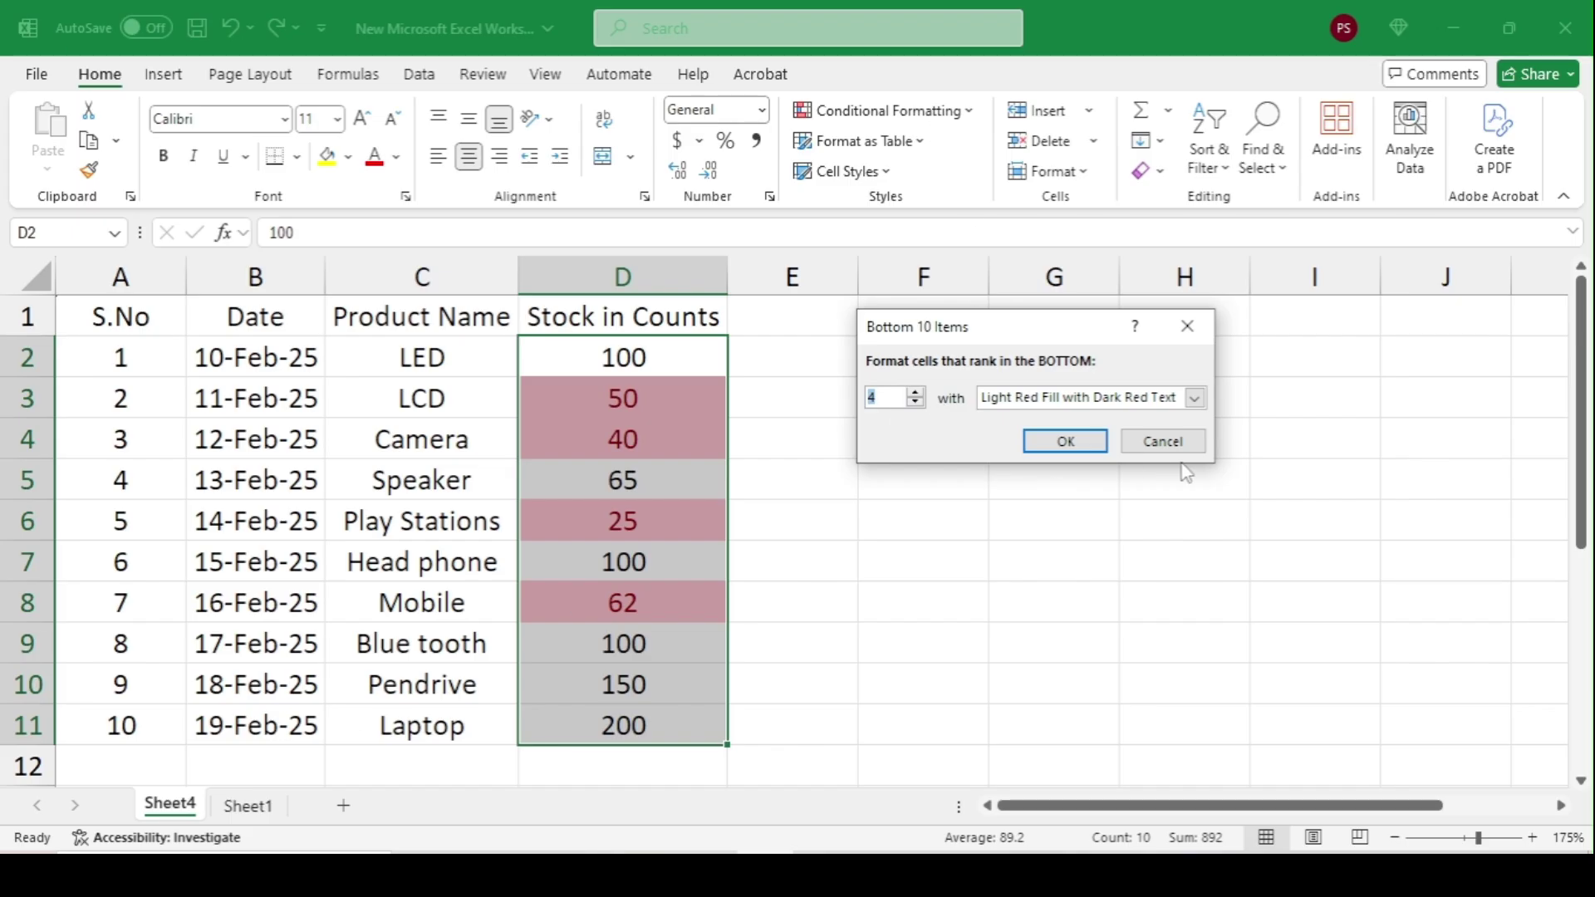
left_click(1156, 441)
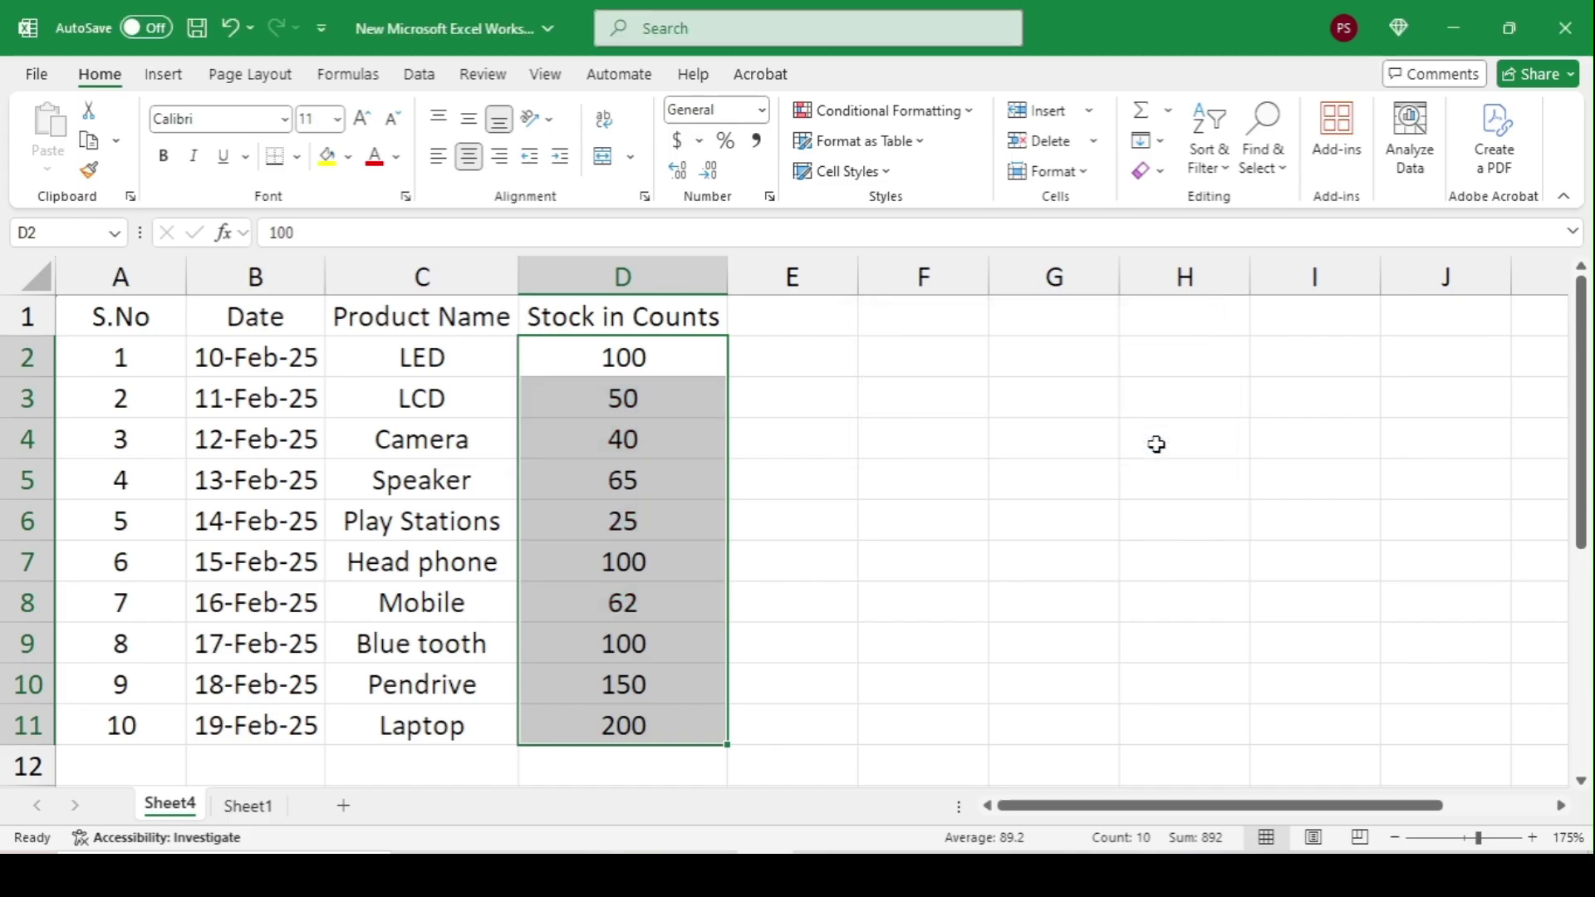
Preview a Top 10% rule on the stock counts in D2:D11 at 10%, then cancel it
left_click(901, 110)
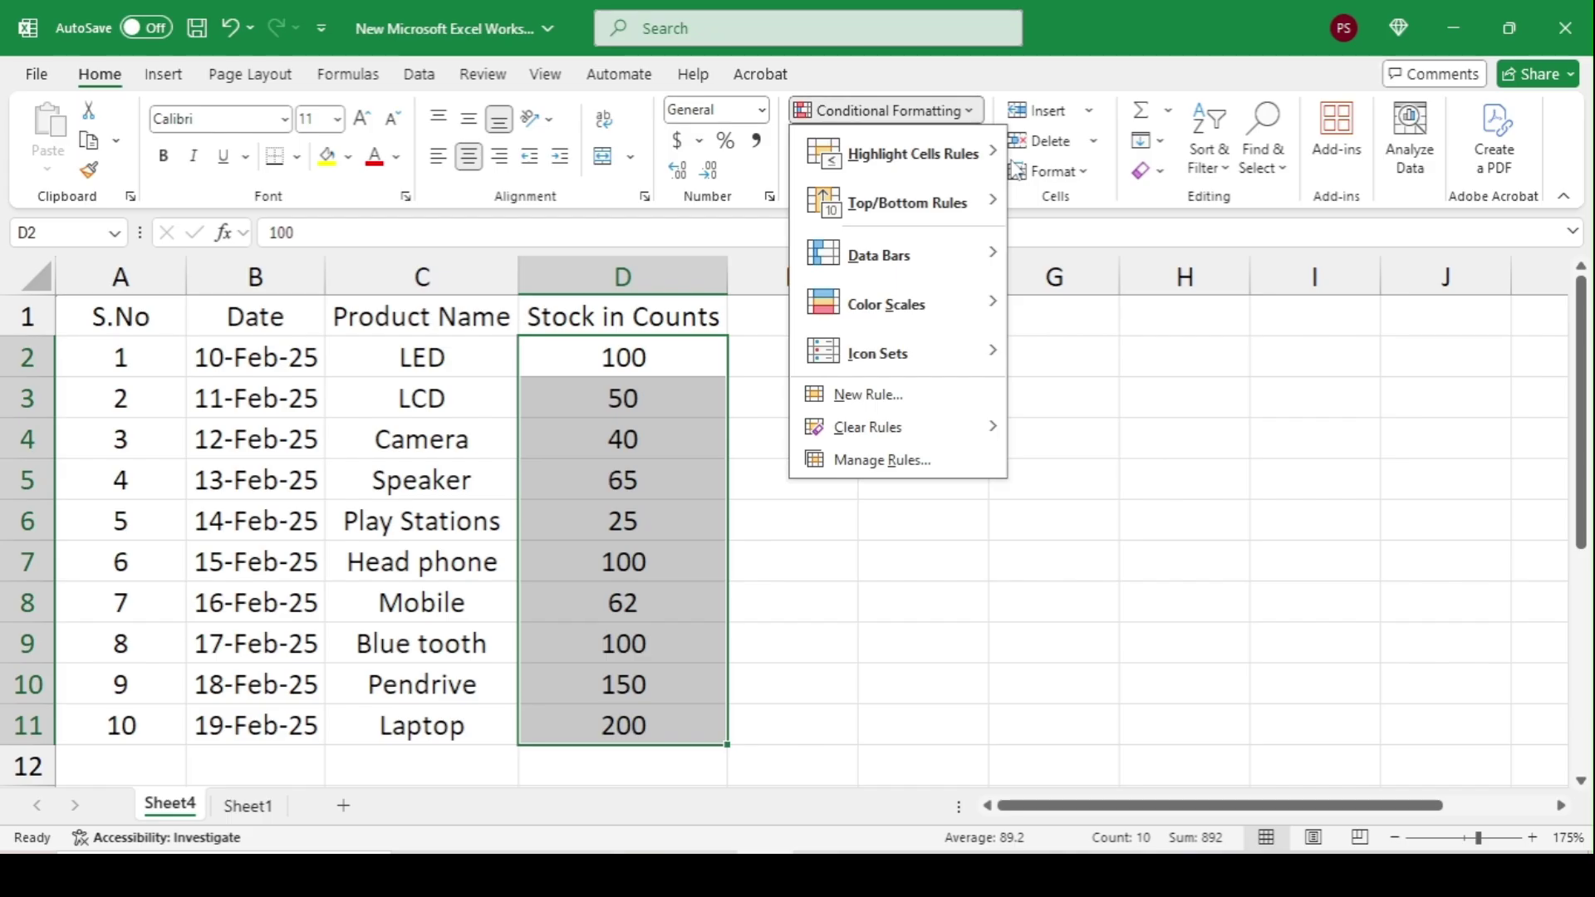
mouse_move(887, 223)
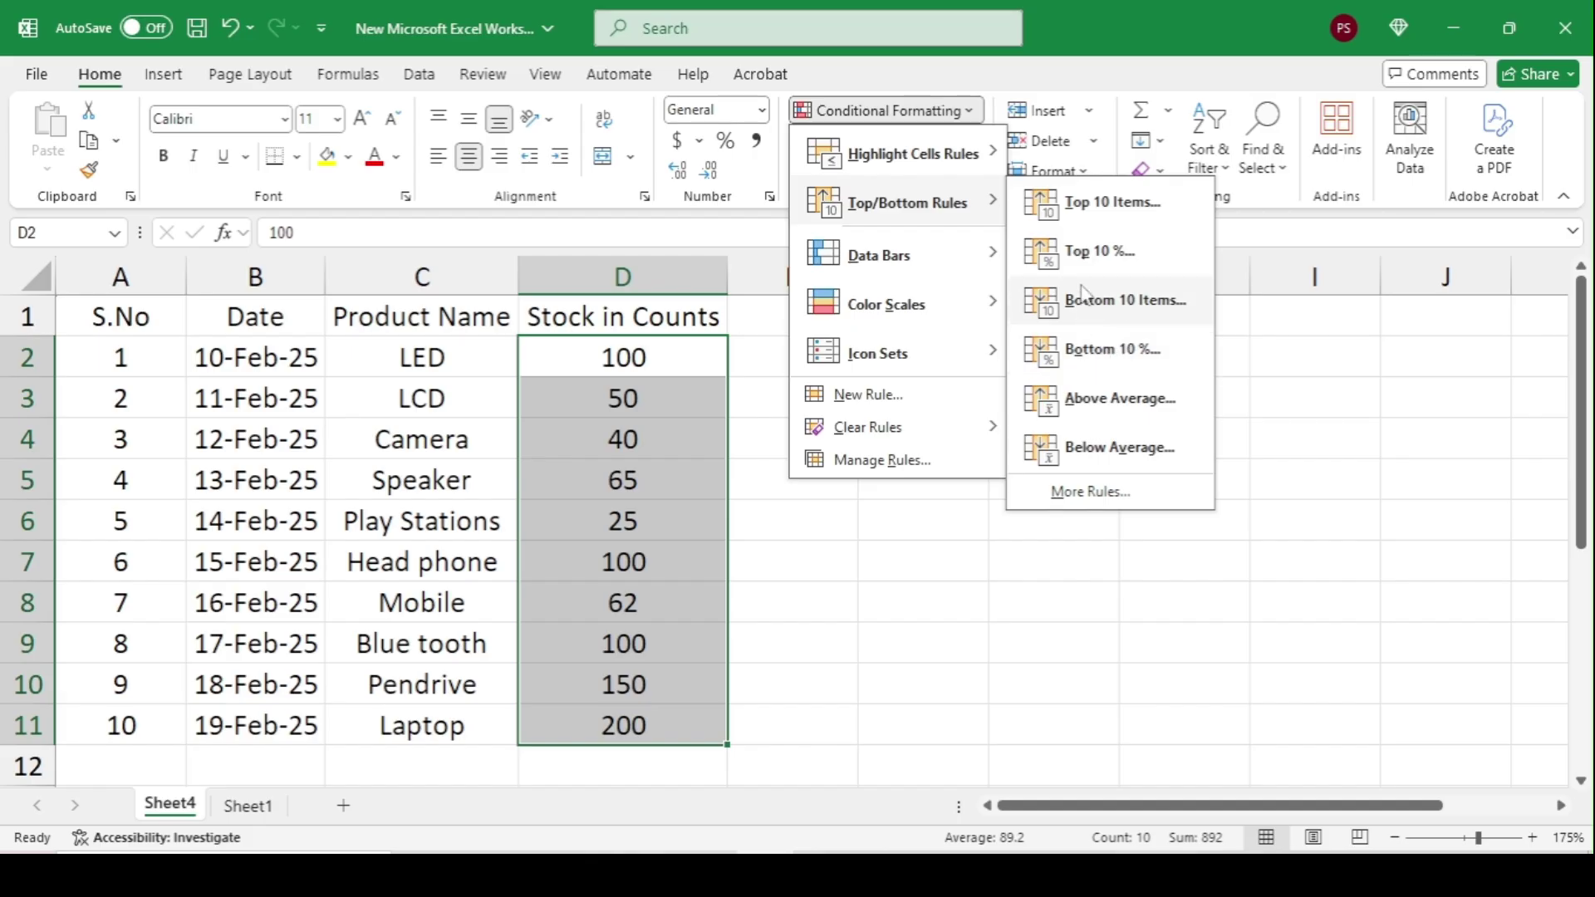
left_click(1084, 254)
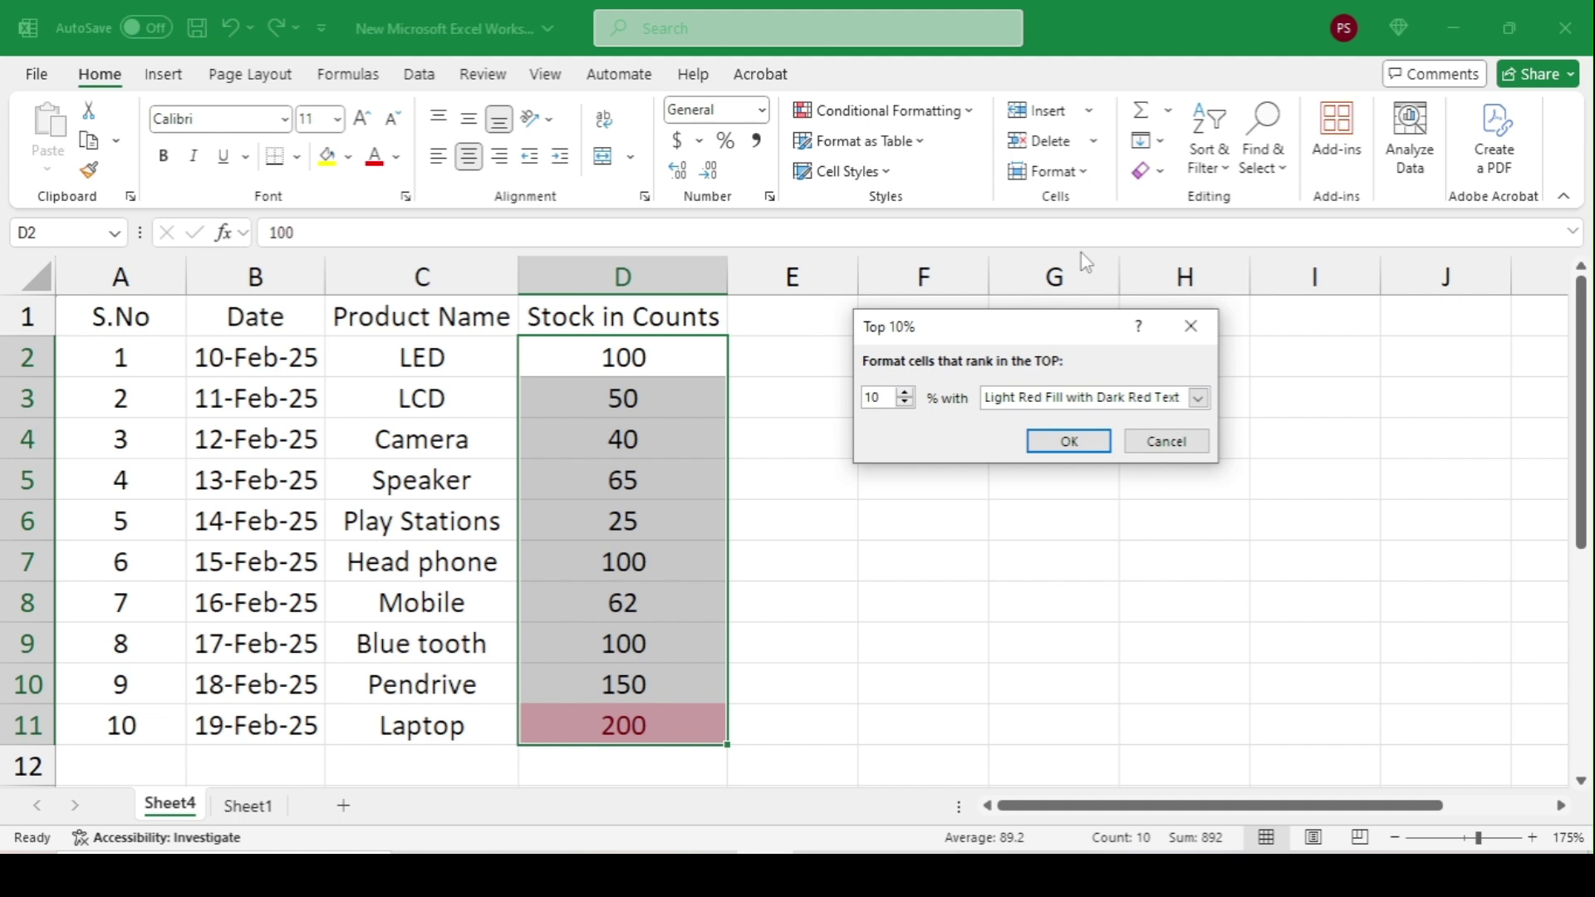
left_click(1163, 441)
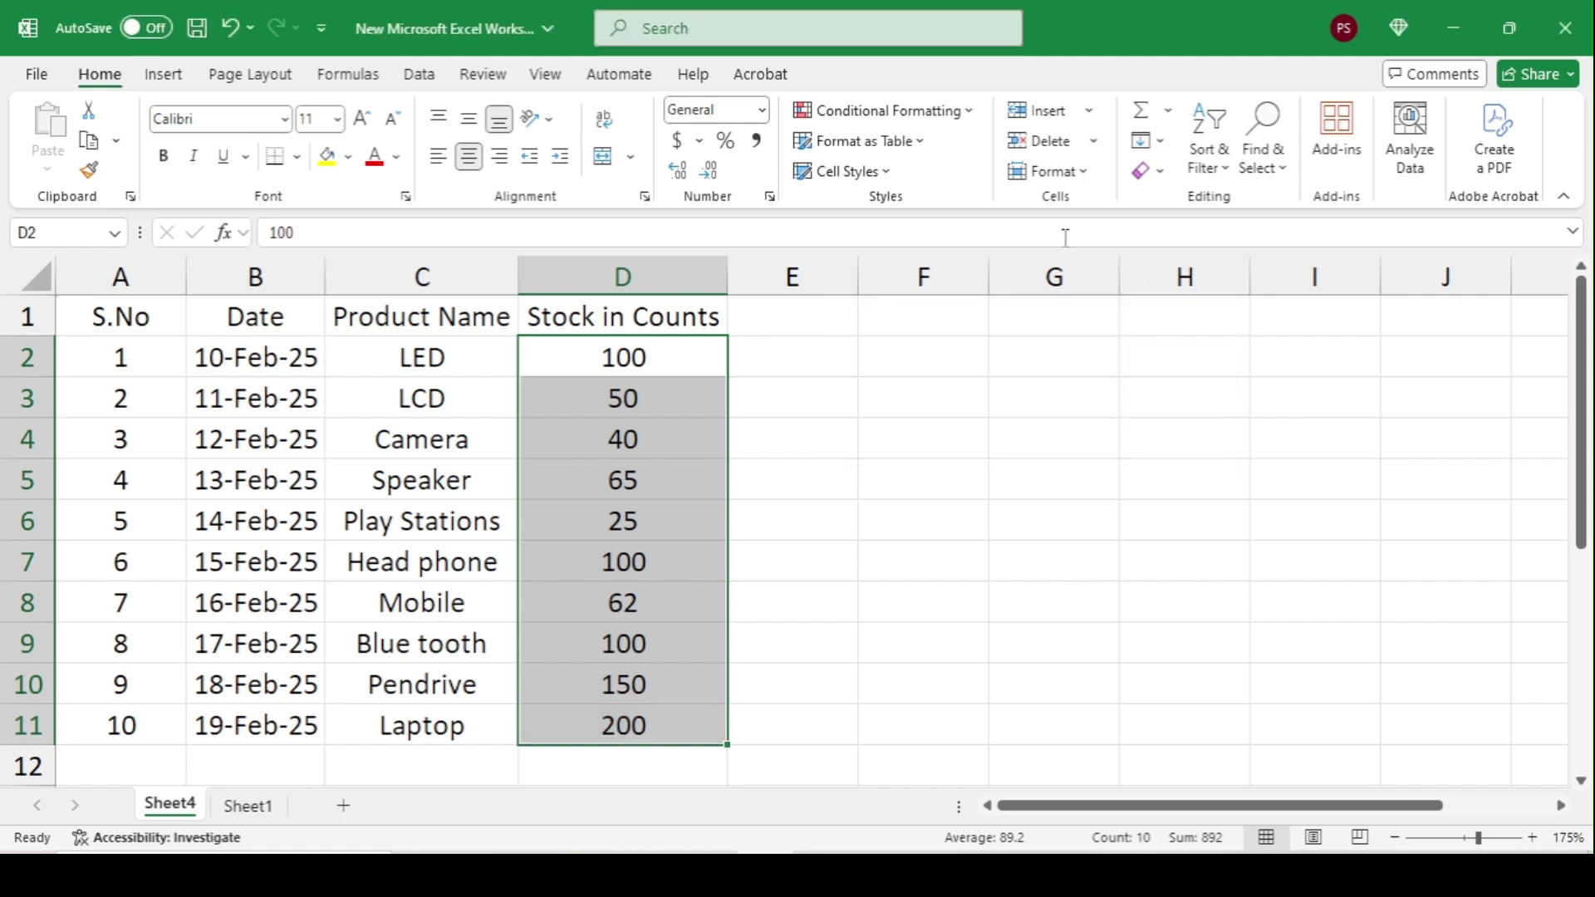
Preview a Bottom 10% rule on the stock counts in D2:D11 at 10%, then cancel it
left_click(885, 110)
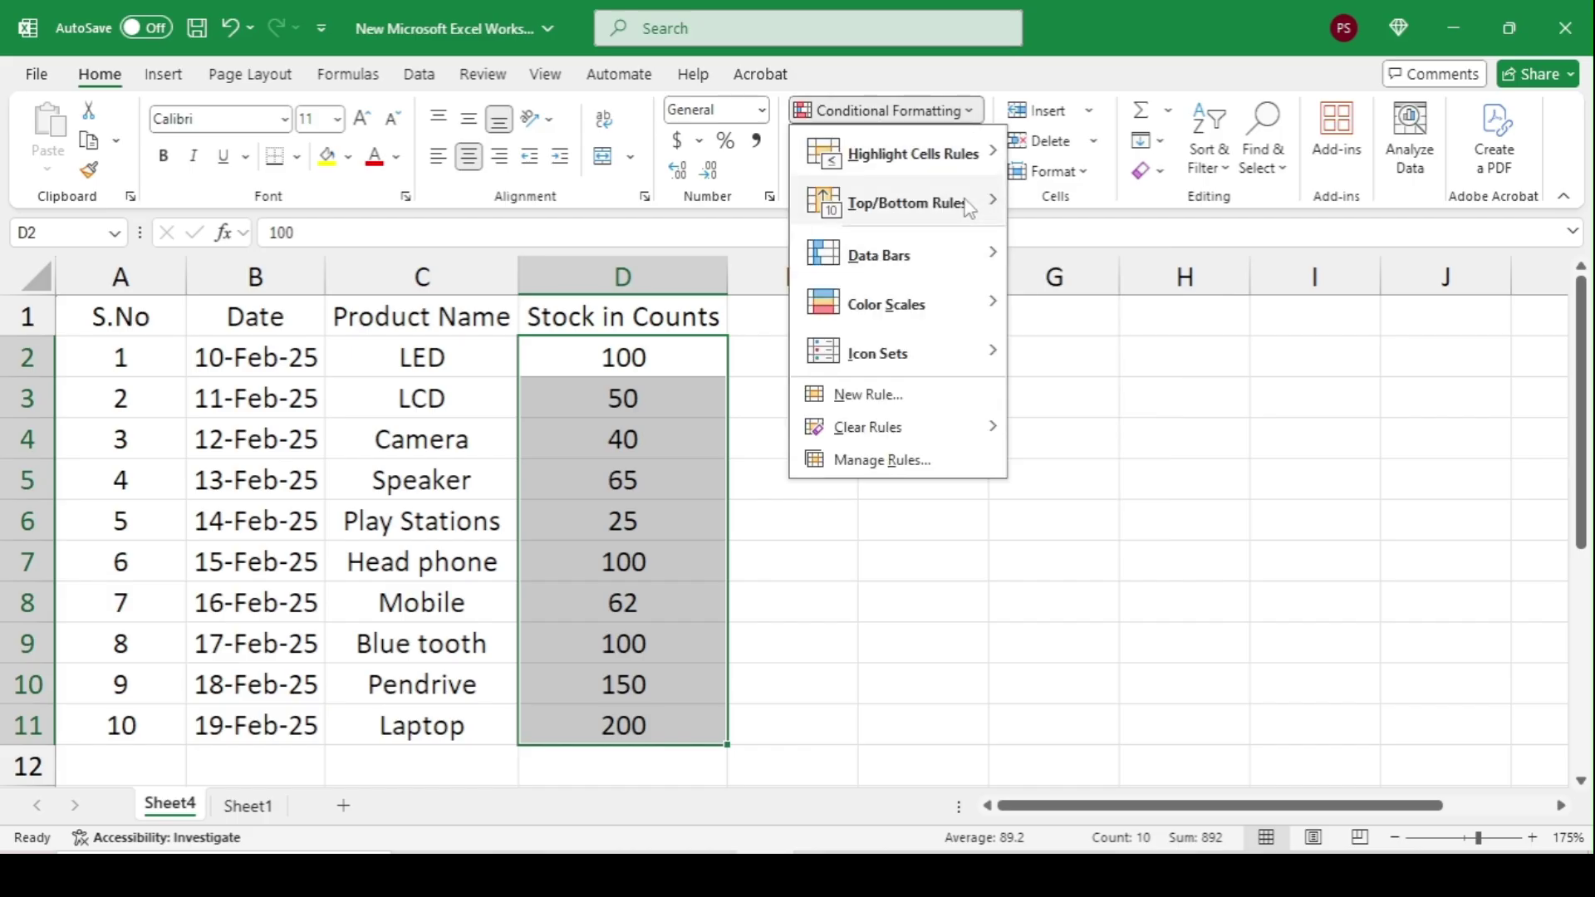
mouse_move(967, 206)
left_click(1080, 350)
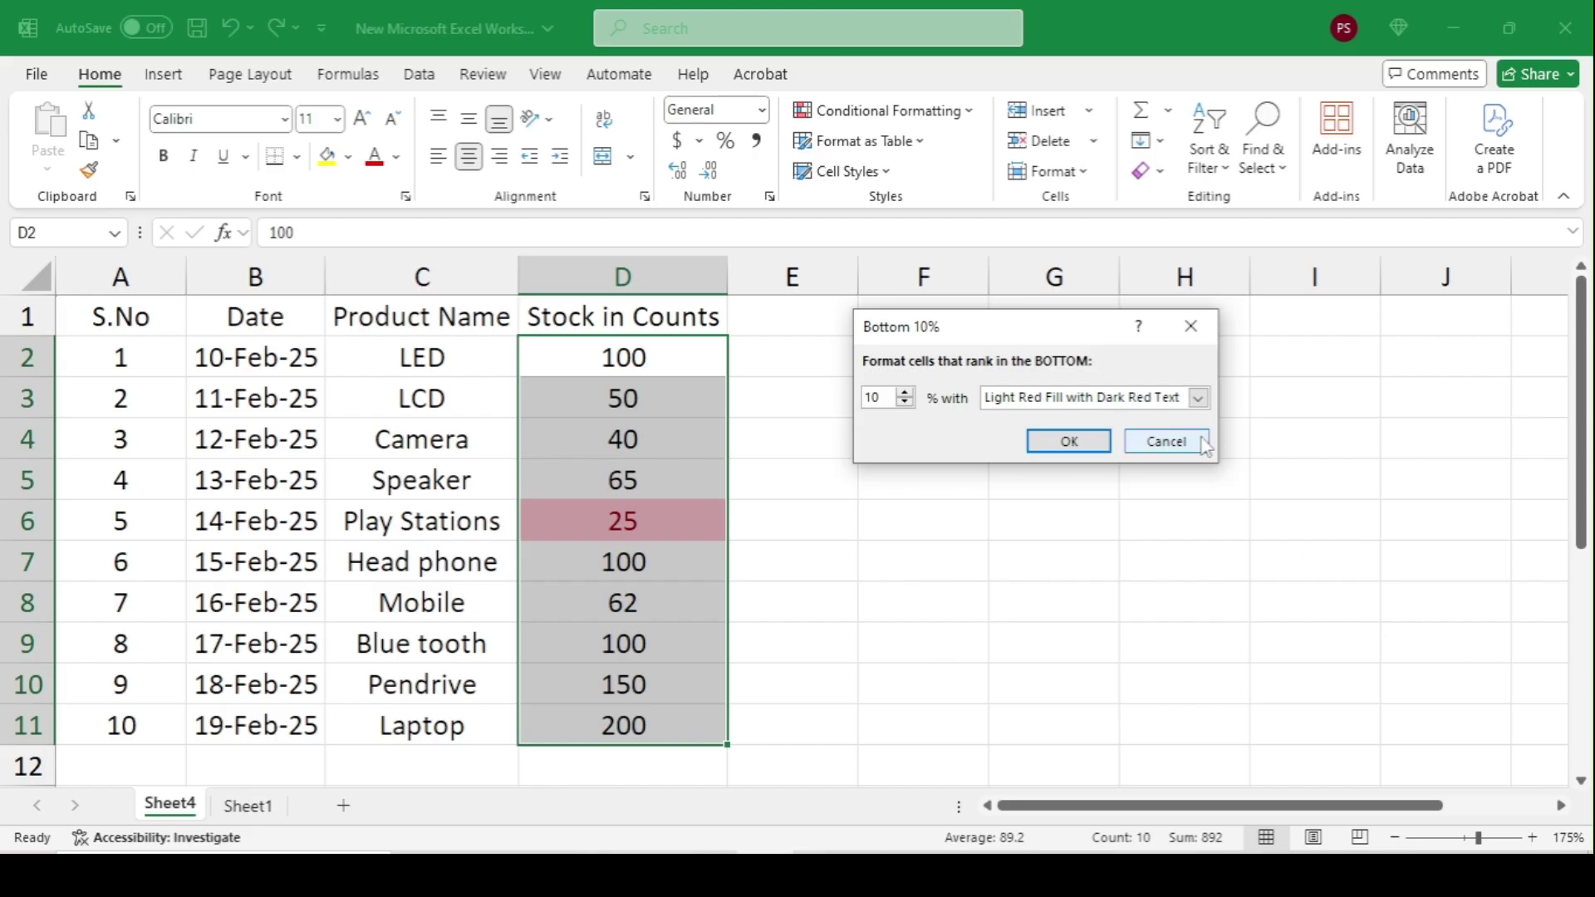
left_click(1166, 441)
Preview an Above Average rule with Light Red Fill with Dark Red Text on D2:D11, then cancel it
left_click(896, 110)
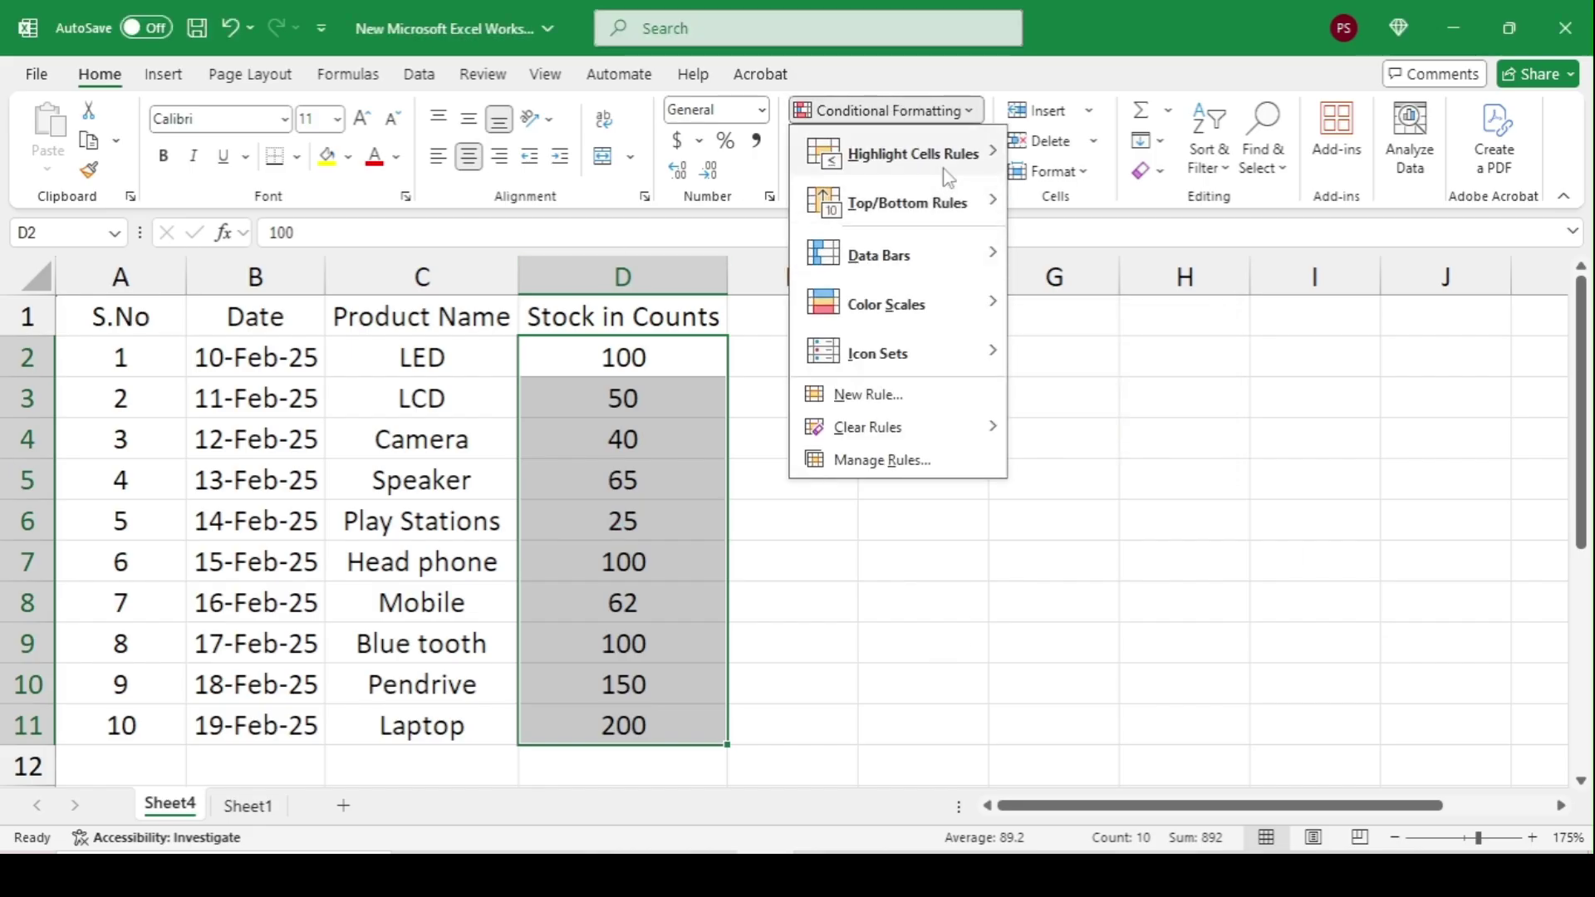
mouse_move(963, 203)
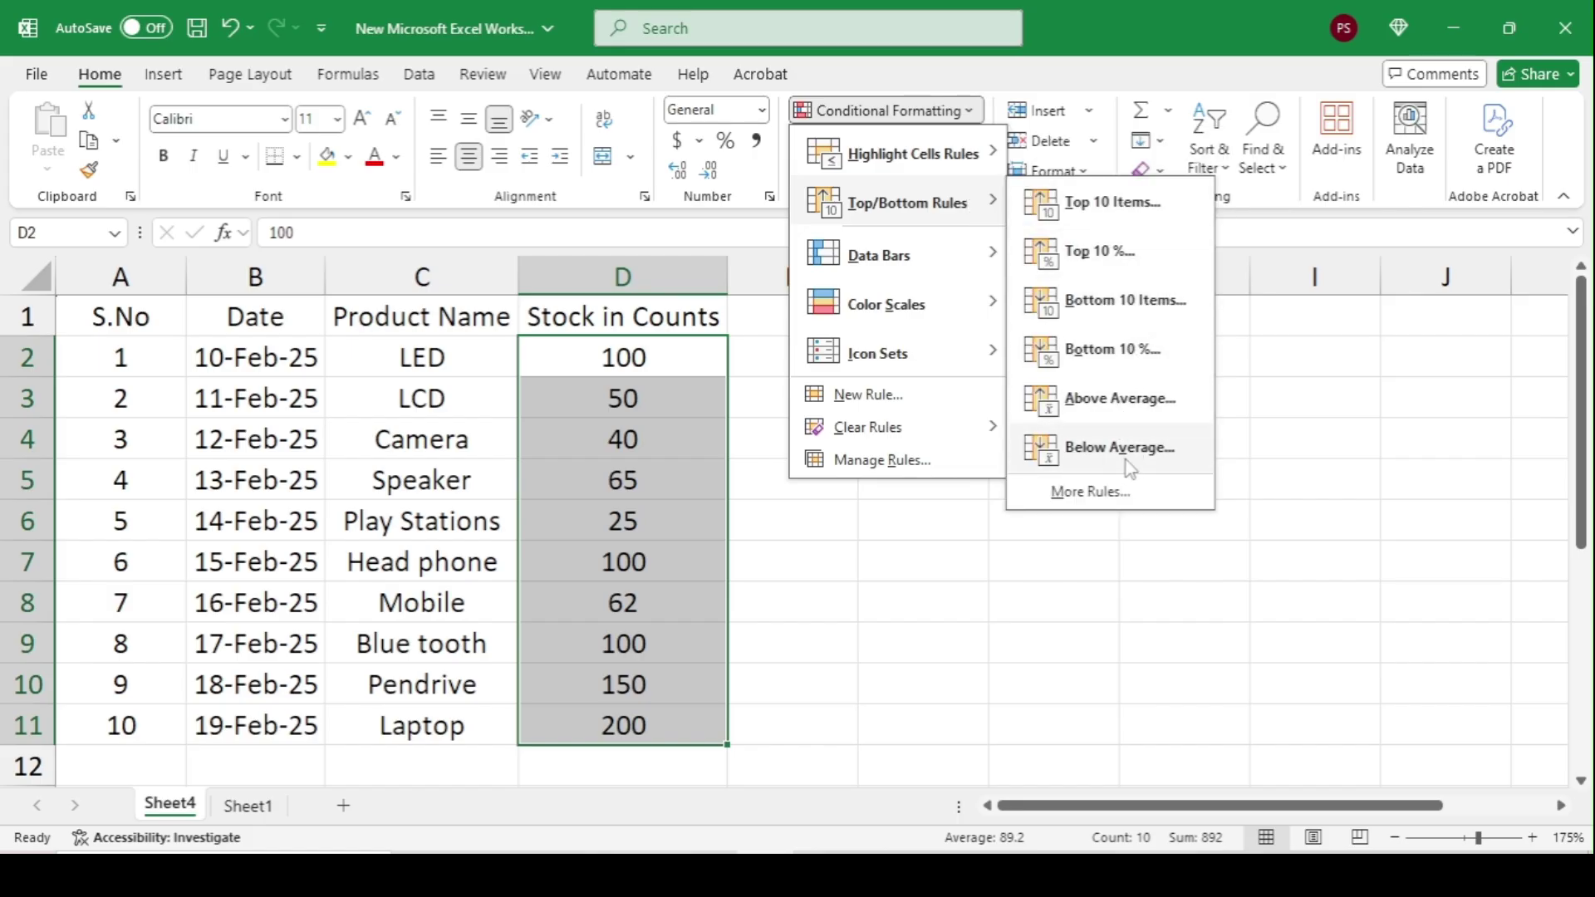
left_click(279, 357)
left_click_drag(555, 368, 623, 730)
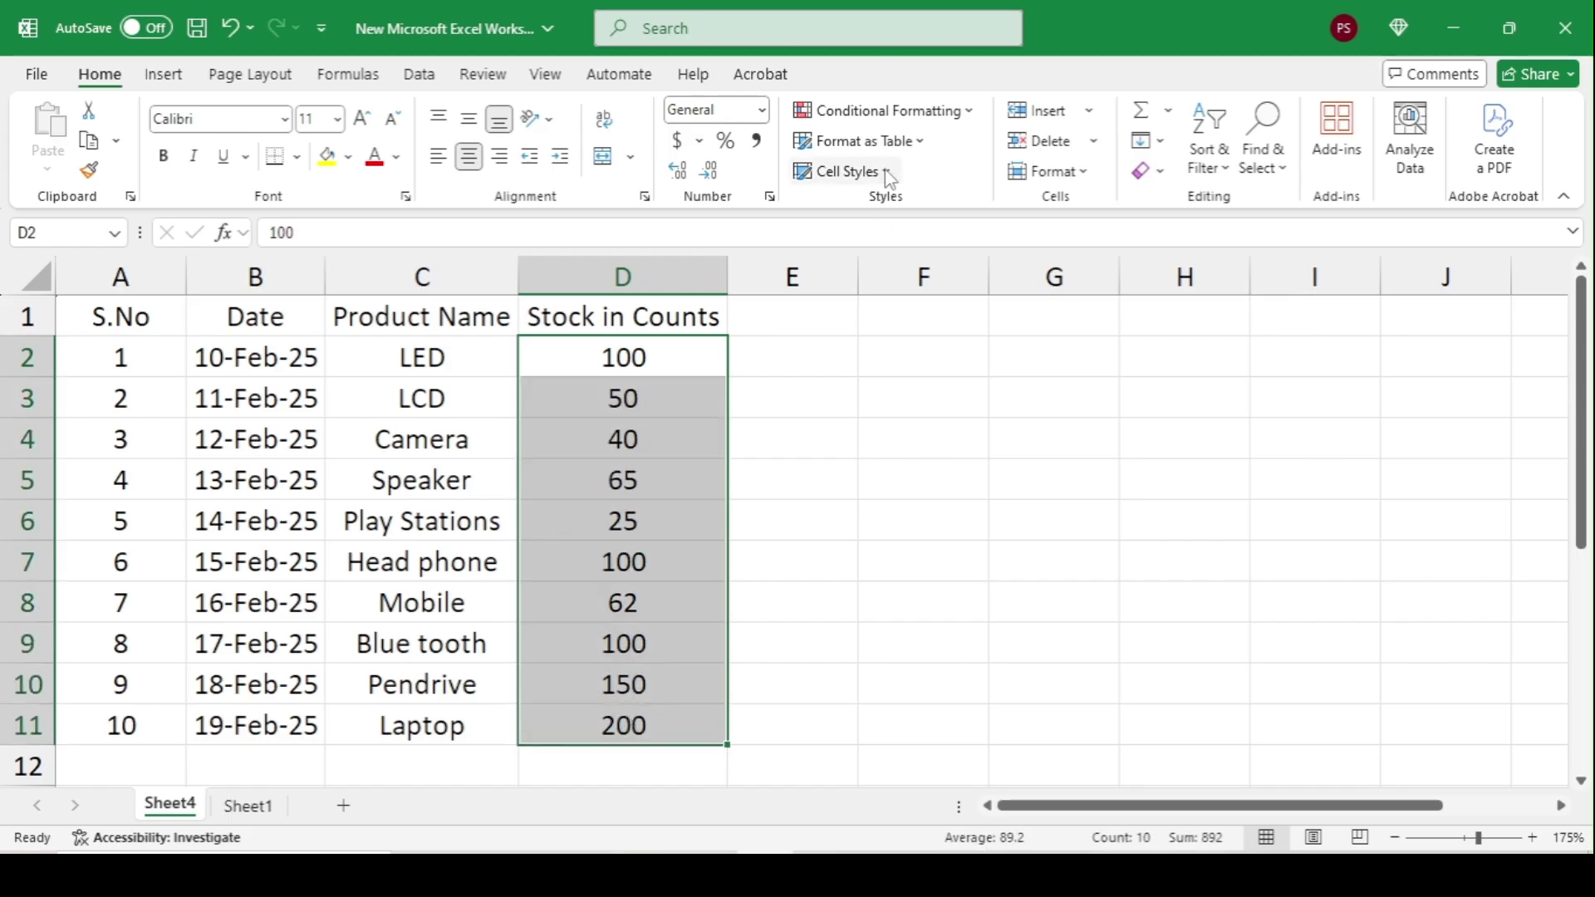
left_click(882, 110)
mouse_move(945, 211)
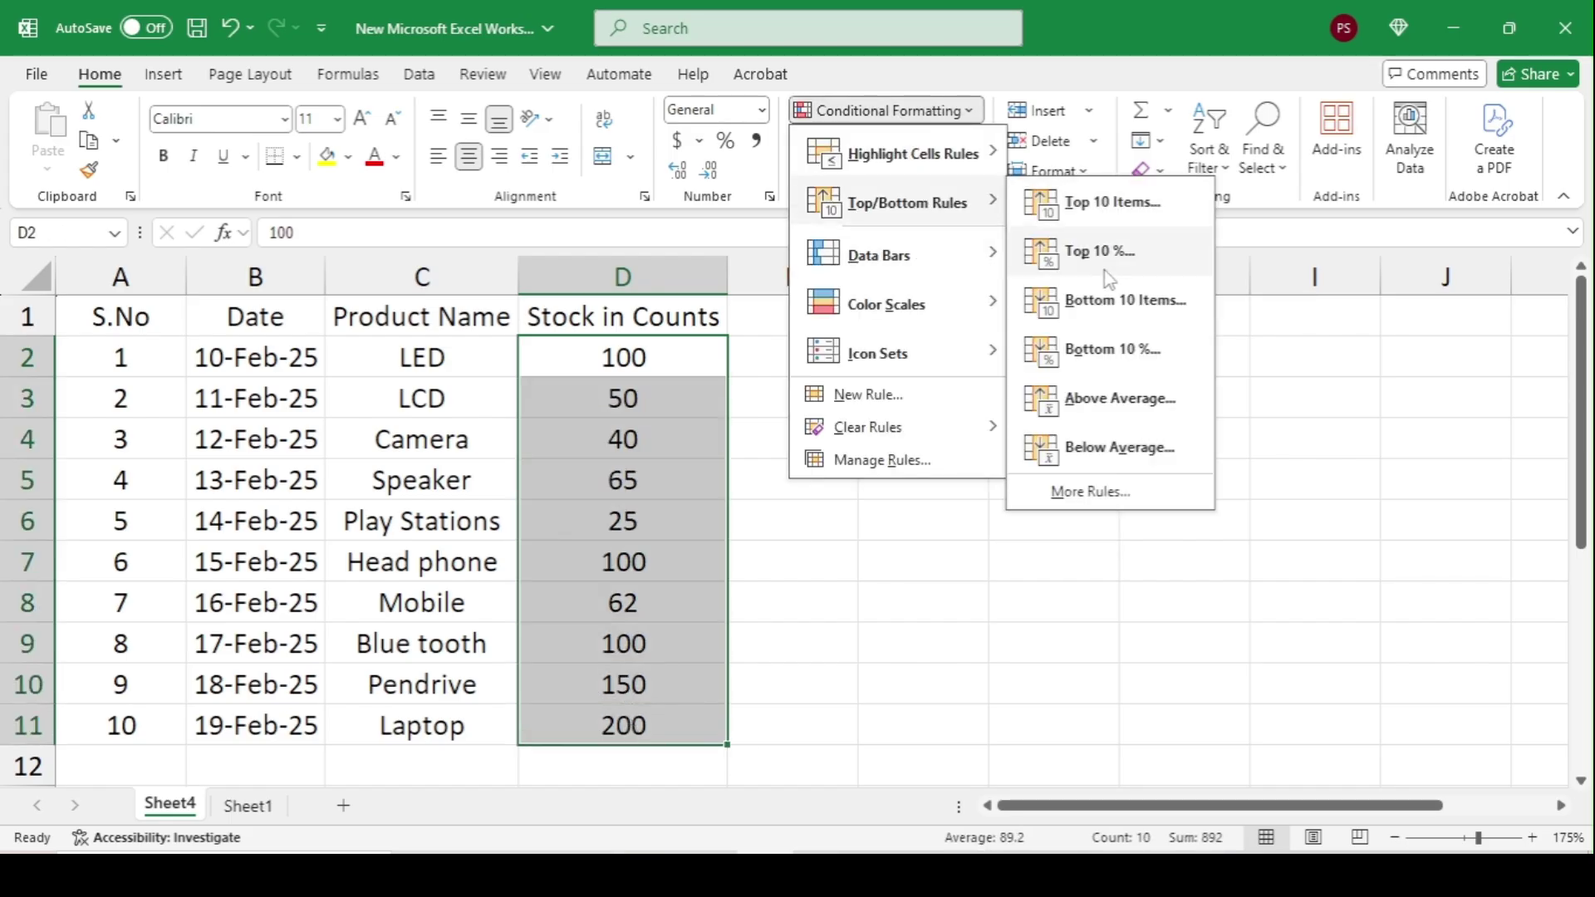
left_click(1114, 398)
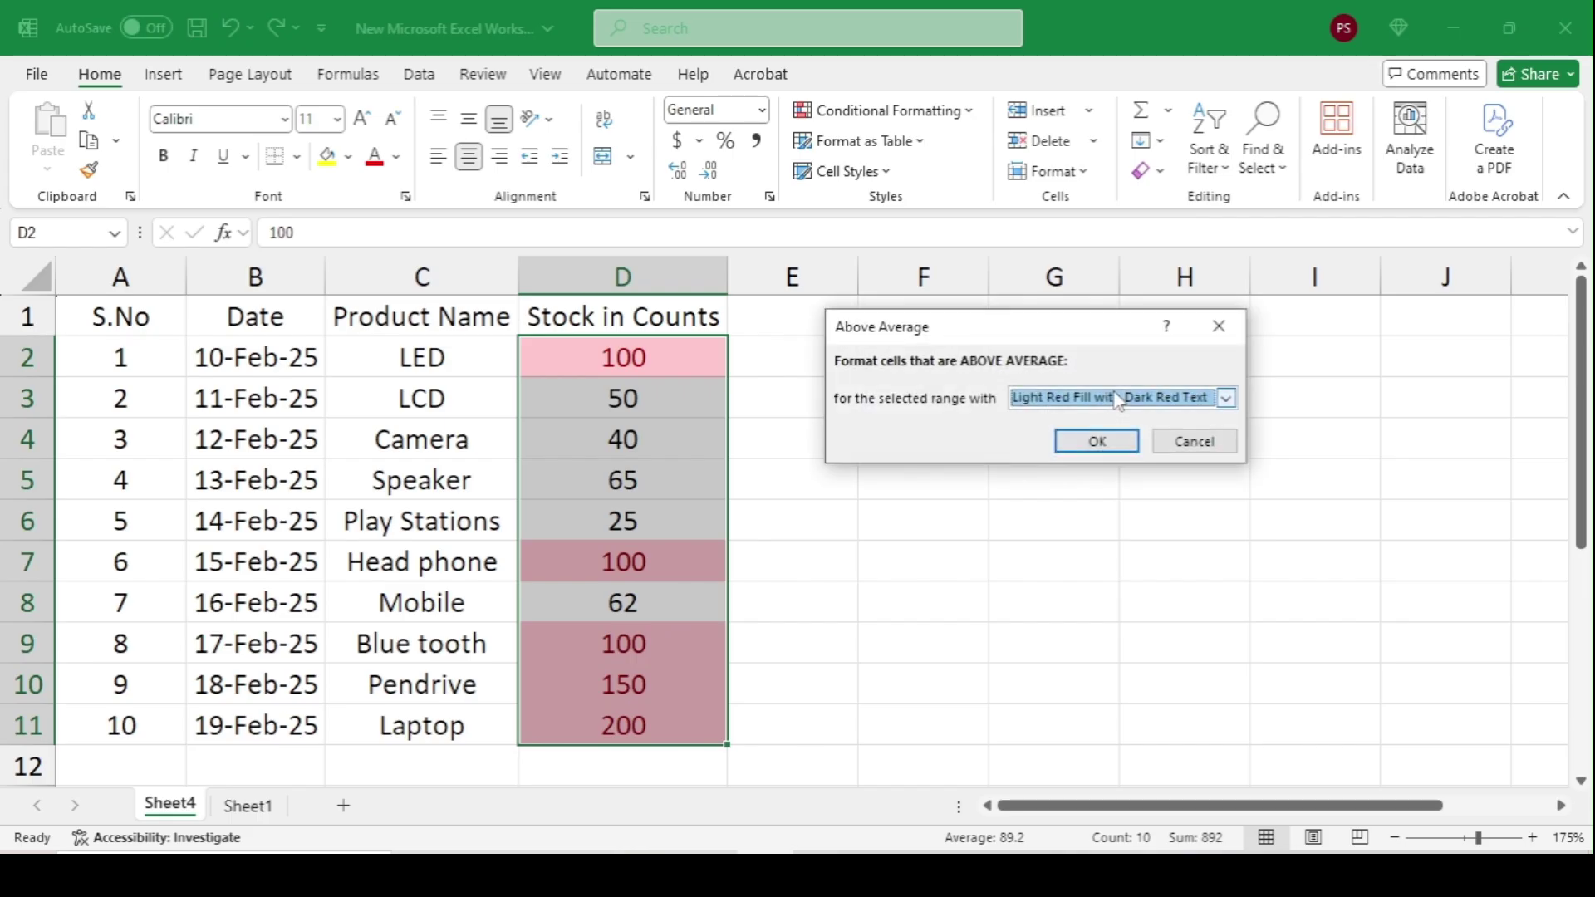
left_click(1192, 442)
Preview a Below Average rule with Light Red Fill with Dark Red Text on D2:D11, then cancel it and deselect the range
left_click(862, 116)
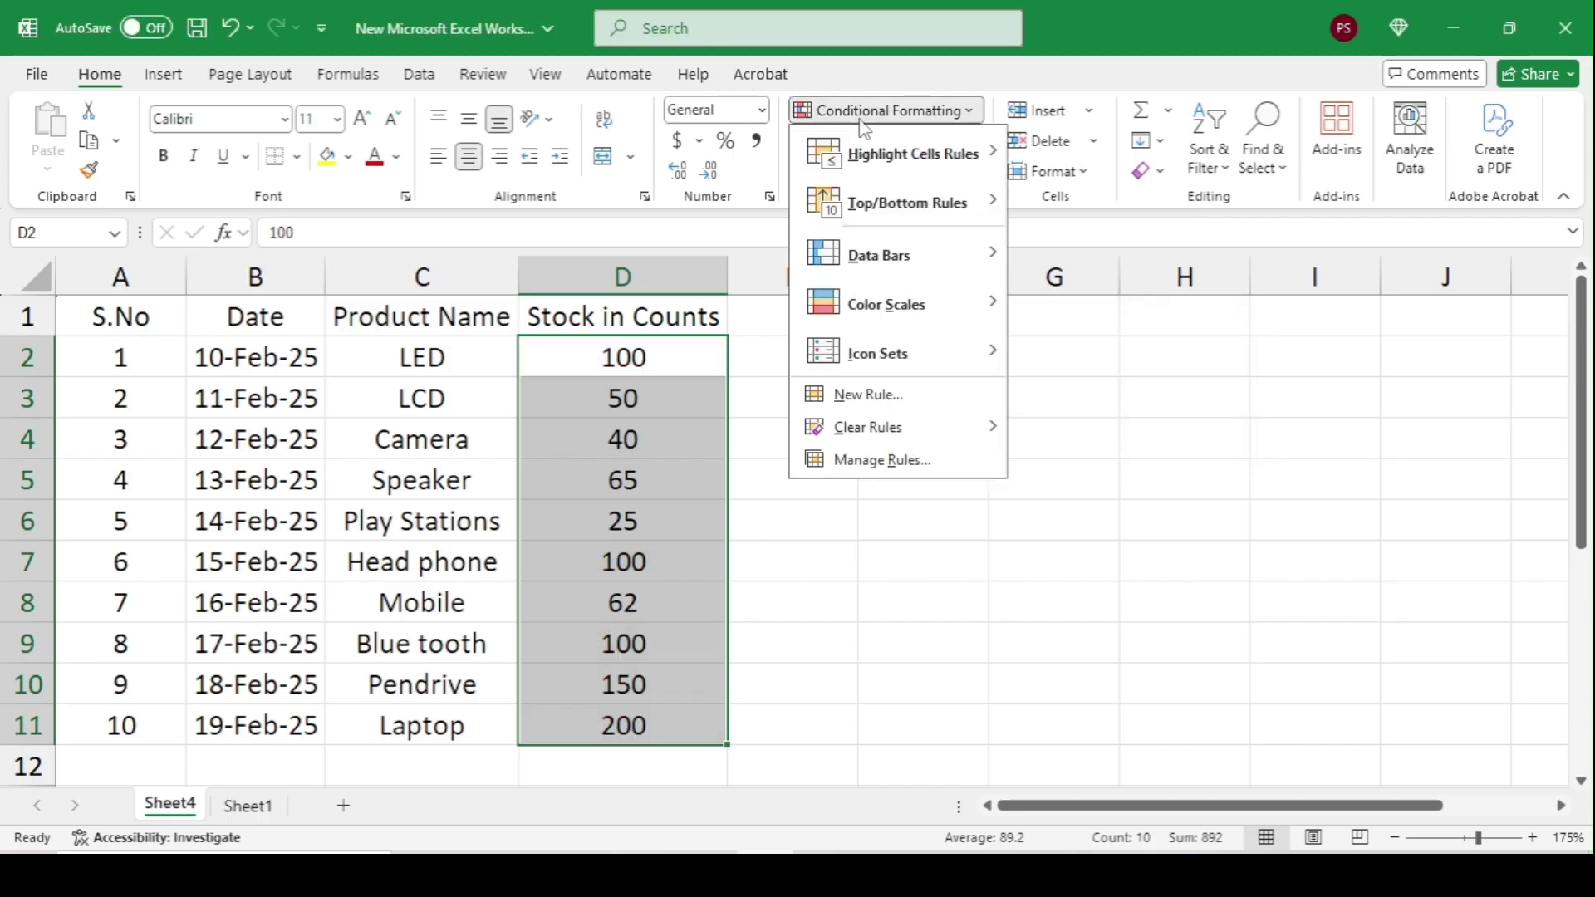
mouse_move(933, 211)
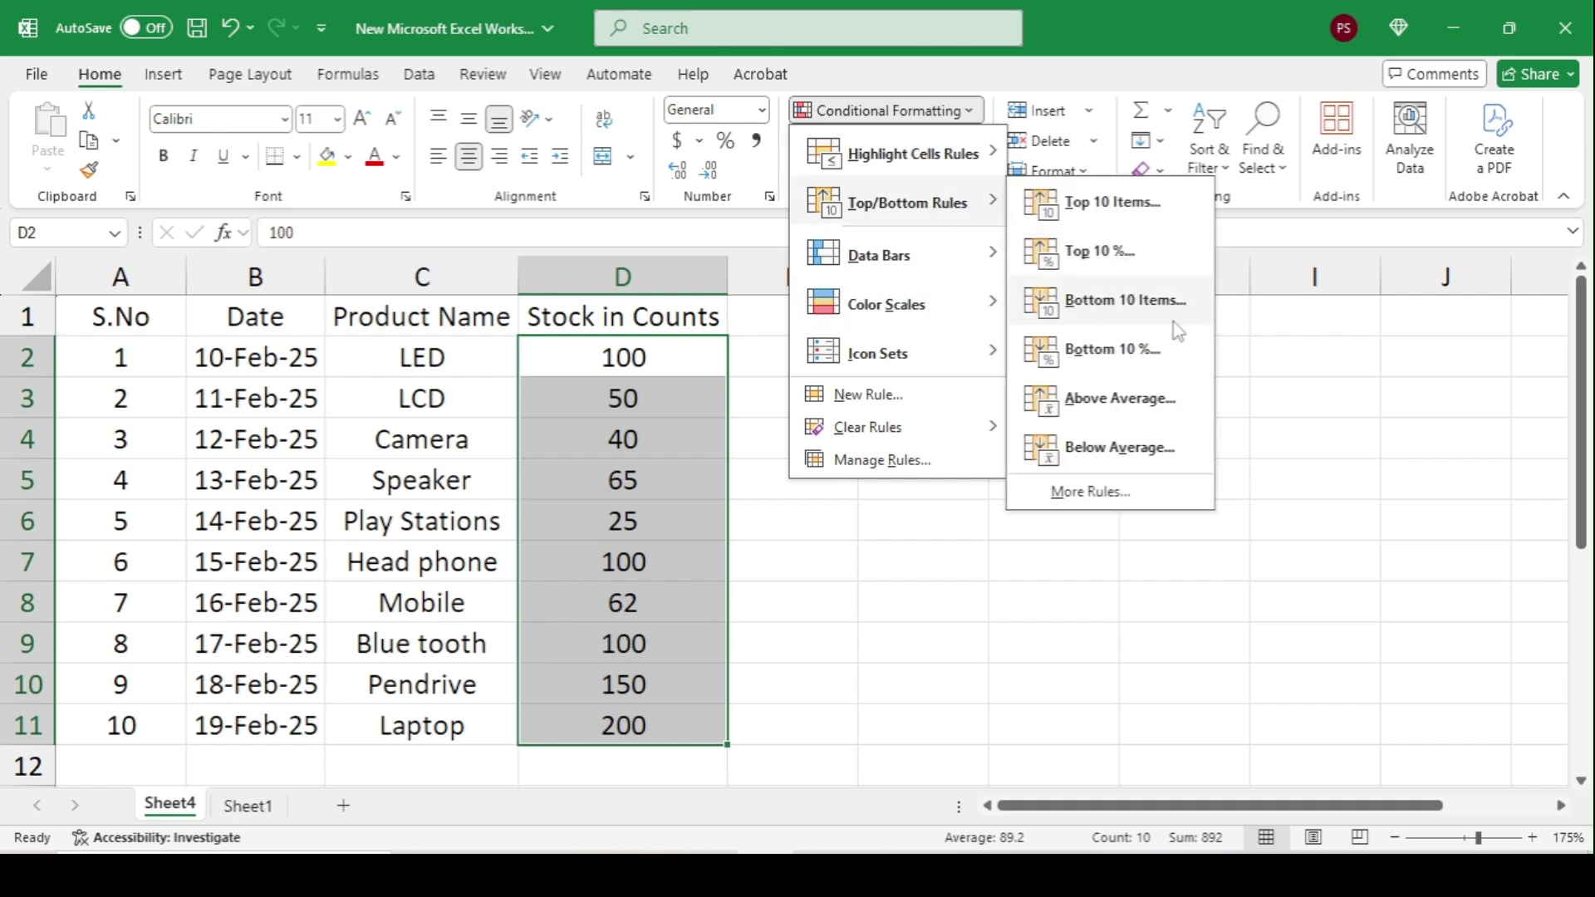
left_click(1119, 448)
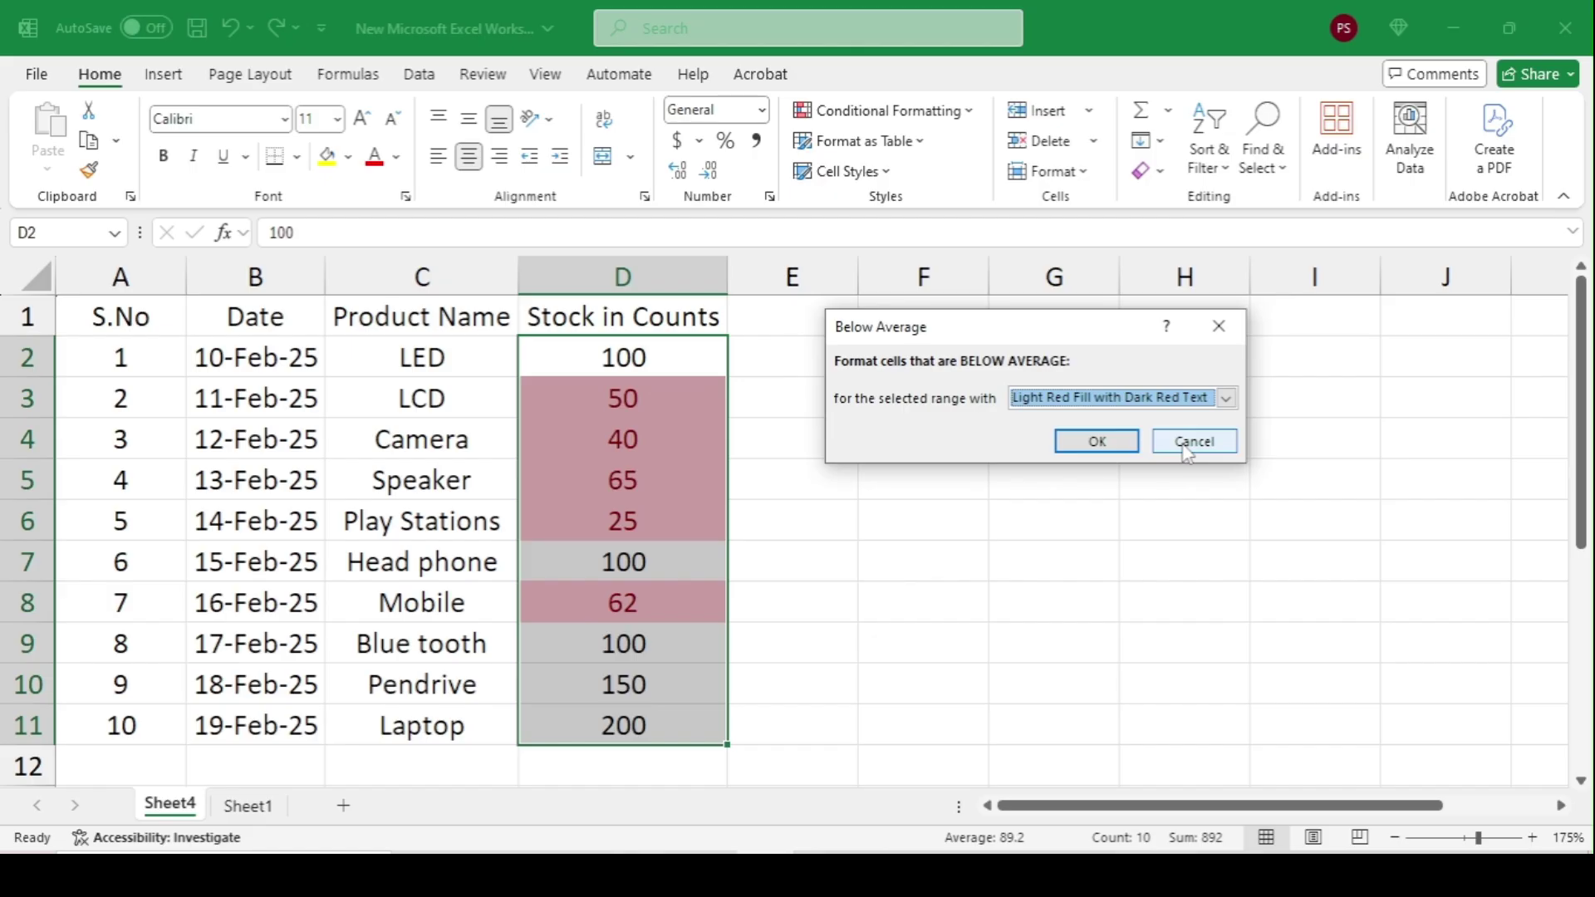
left_click(1194, 441)
left_click(900, 465)
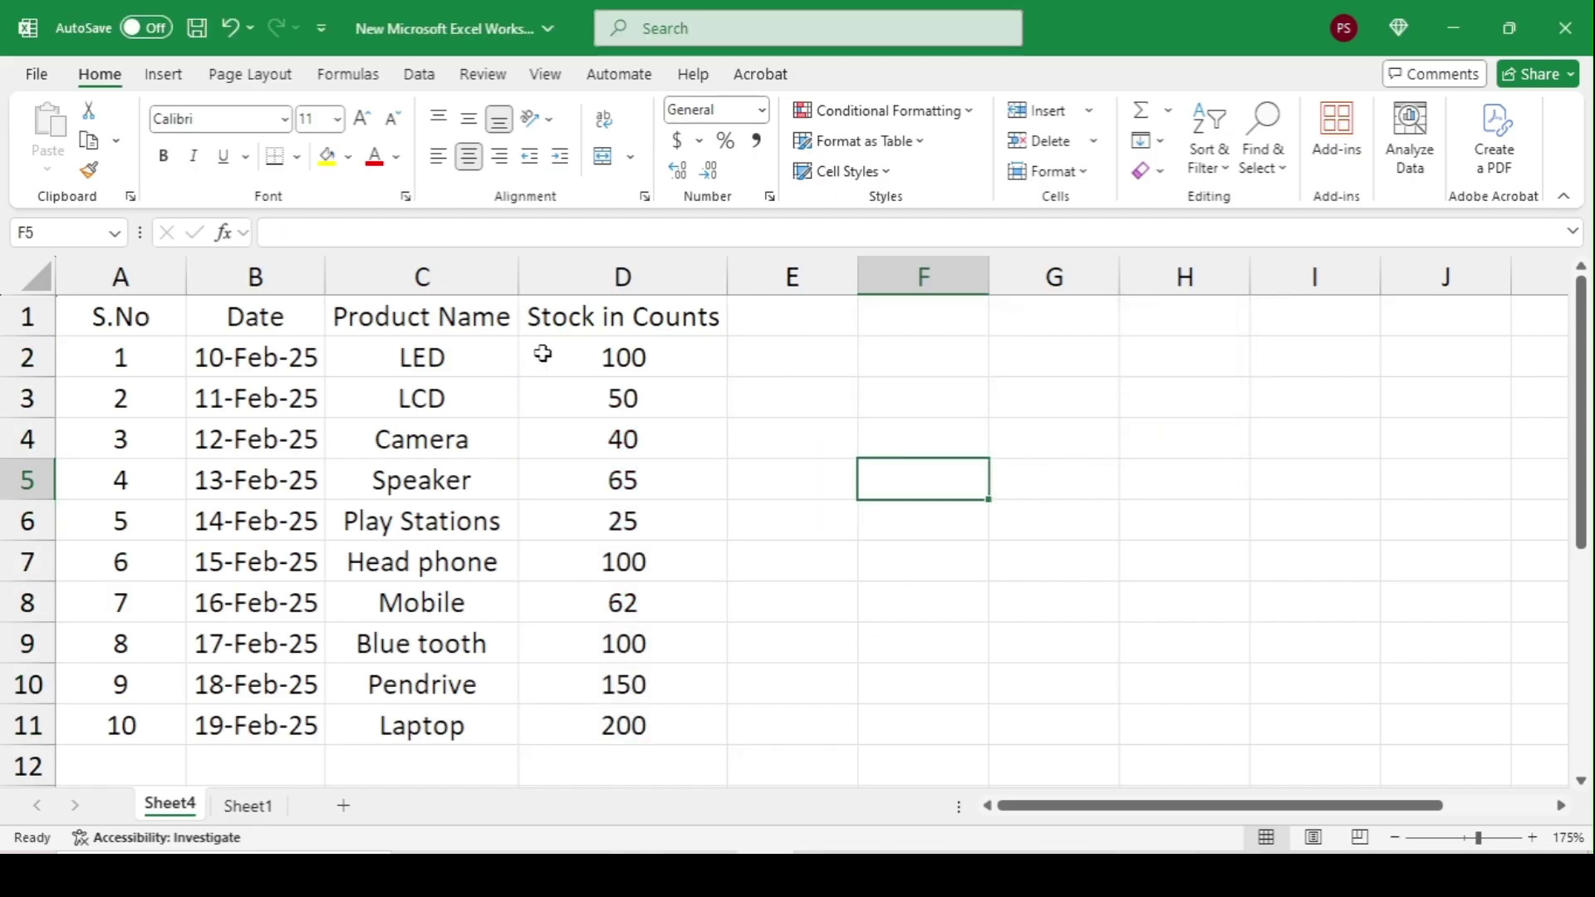
Calculate the average of the stock counts in cell D12 with the formula =AVERAGE(D2:D11)
left_click(622, 361)
left_click(612, 753)
type("=")
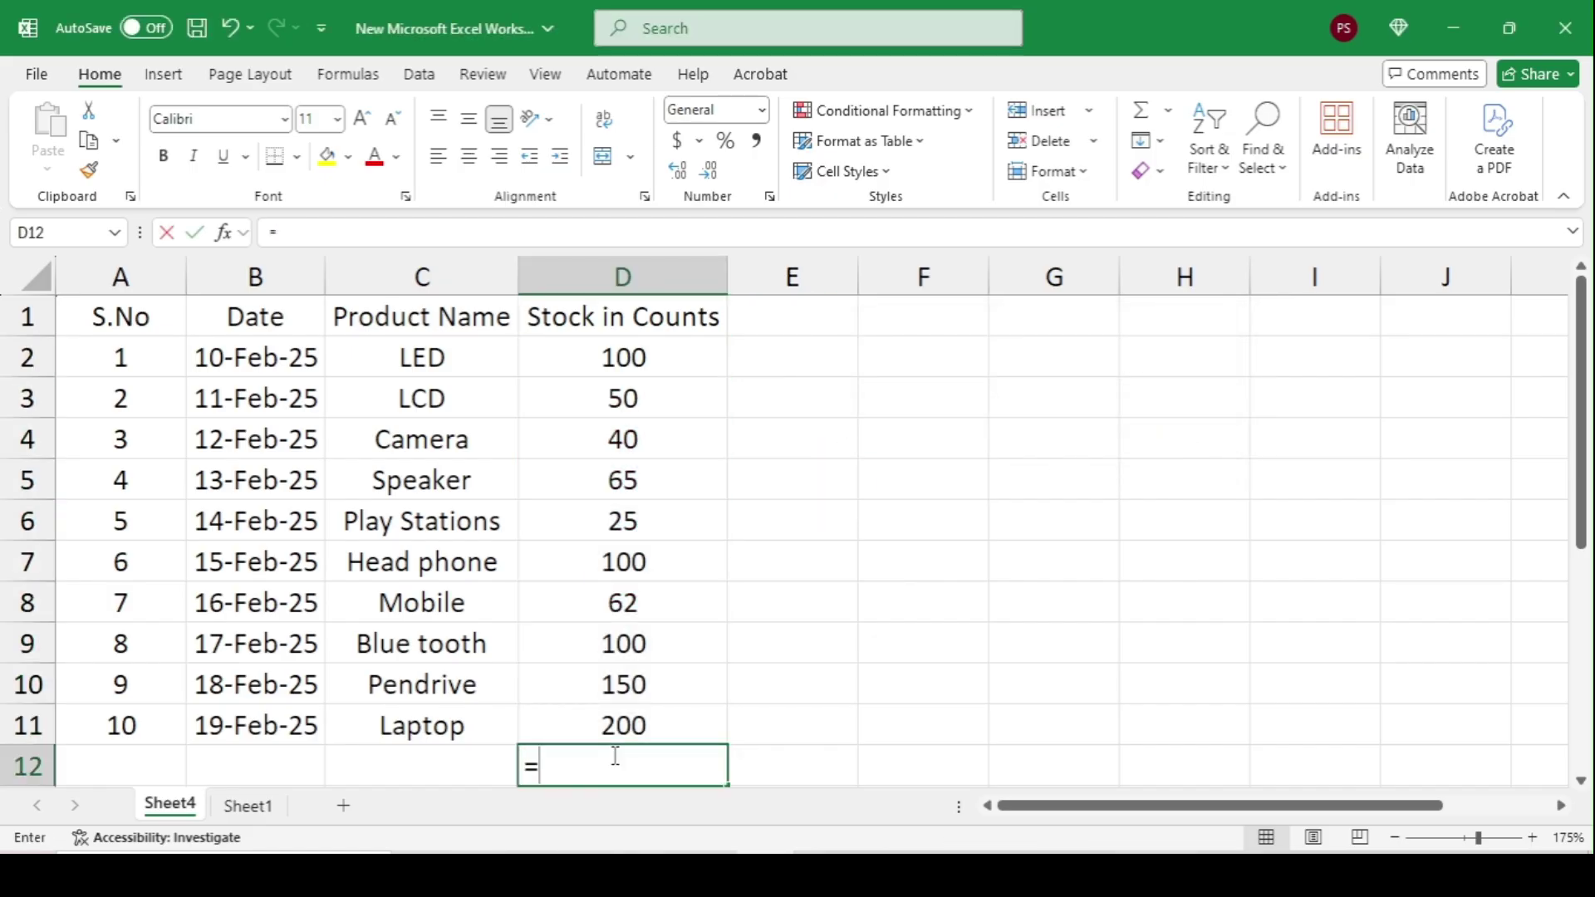
type("AVR")
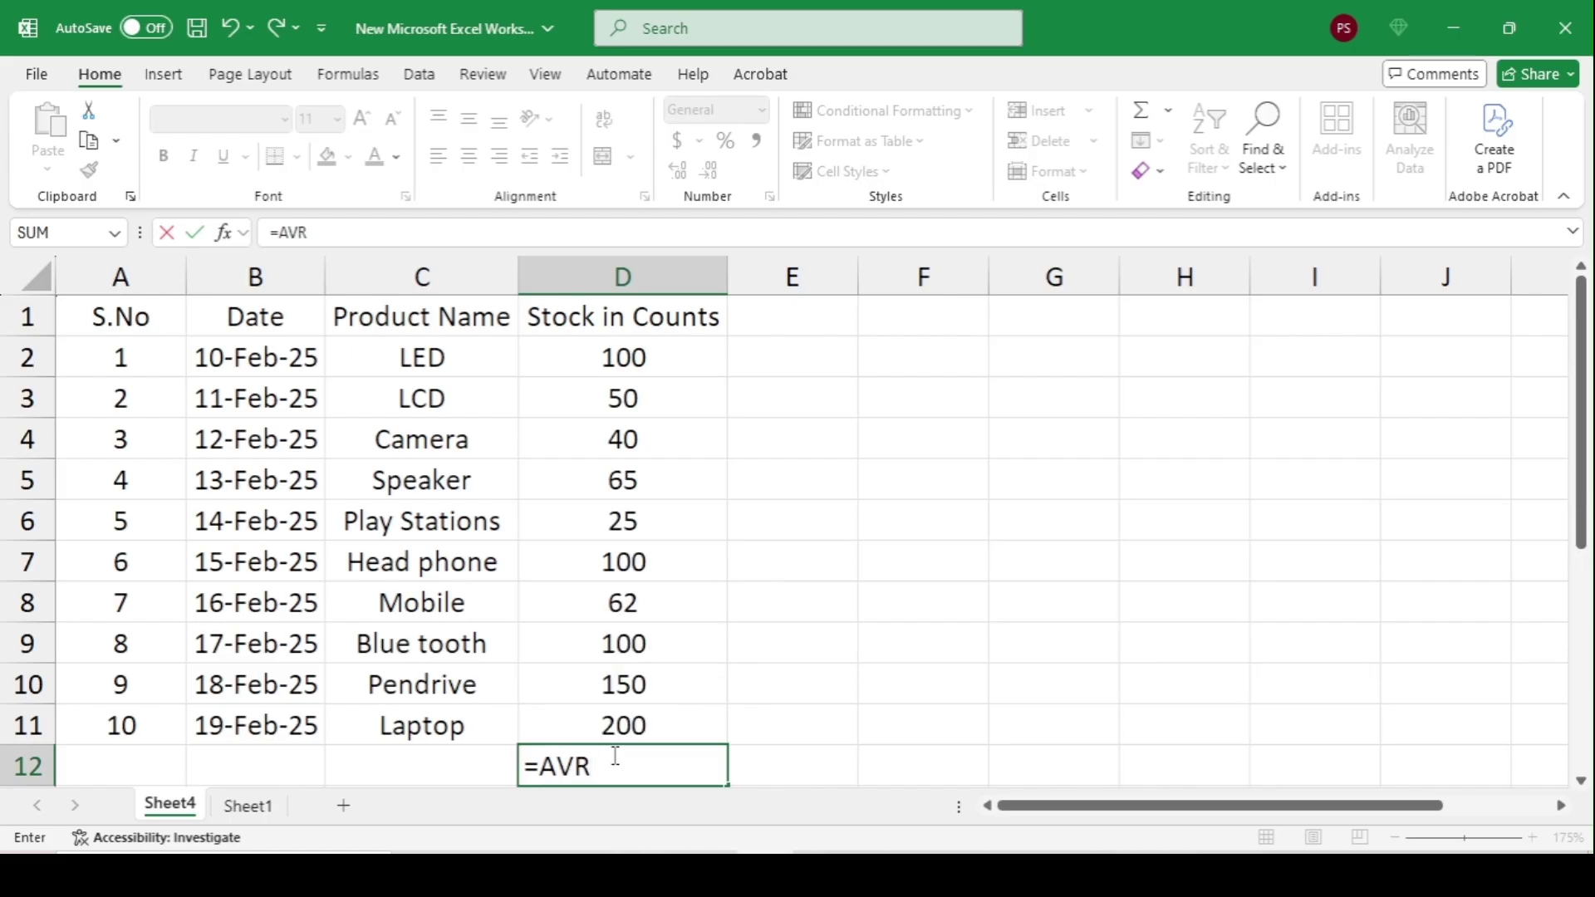
key("BackSpace")
type("ERA")
key("BackSpace")
type("e")
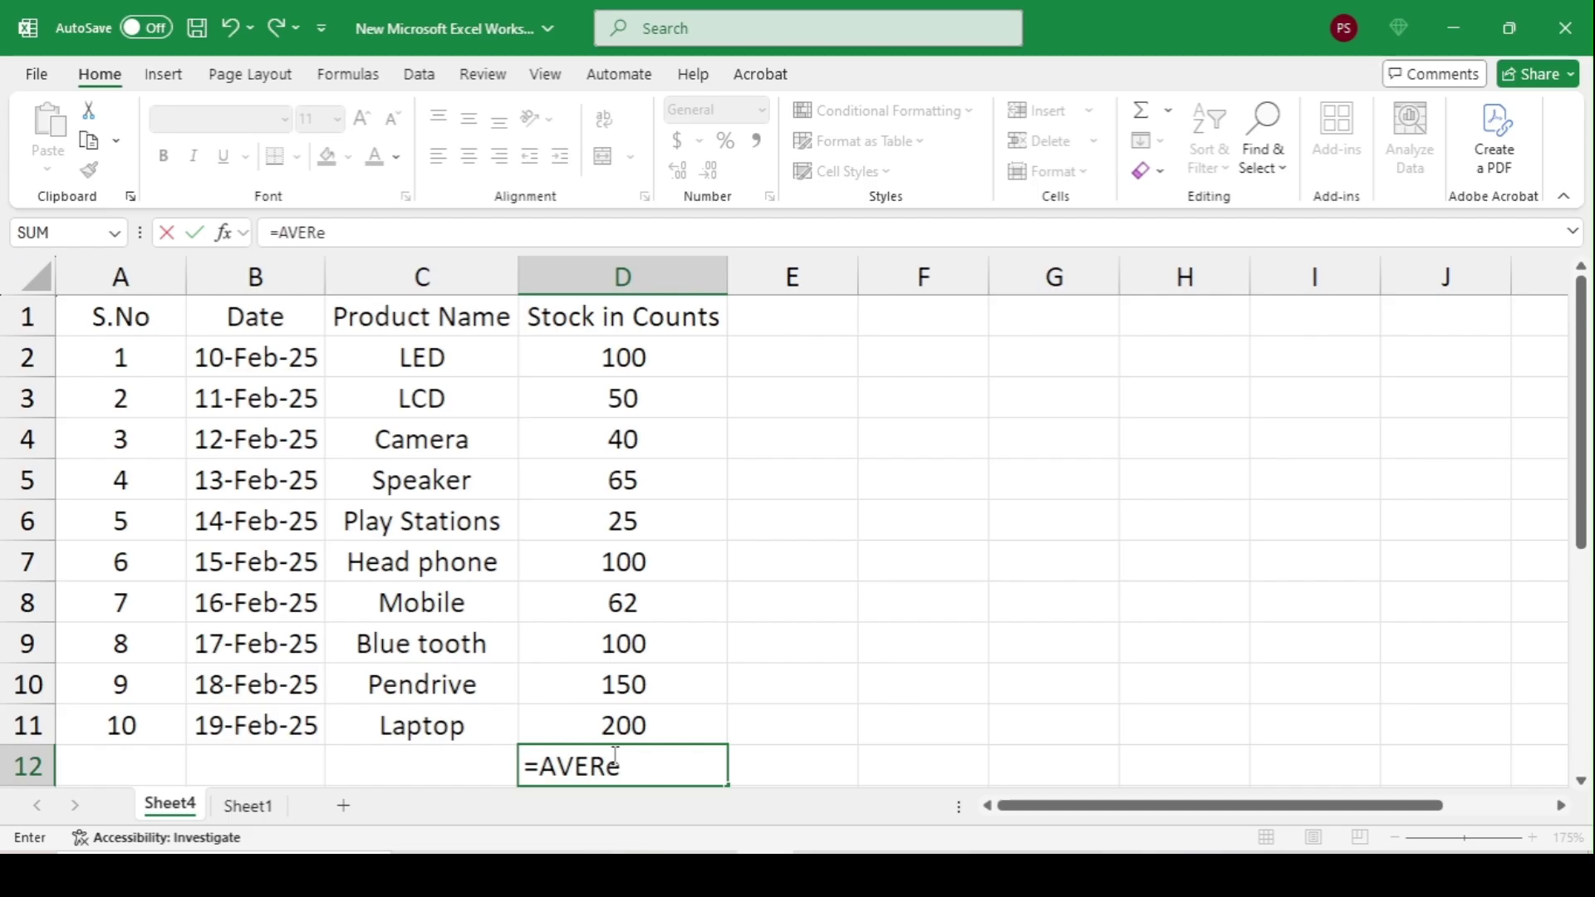
key("BackSpace")
key("BackSpace")
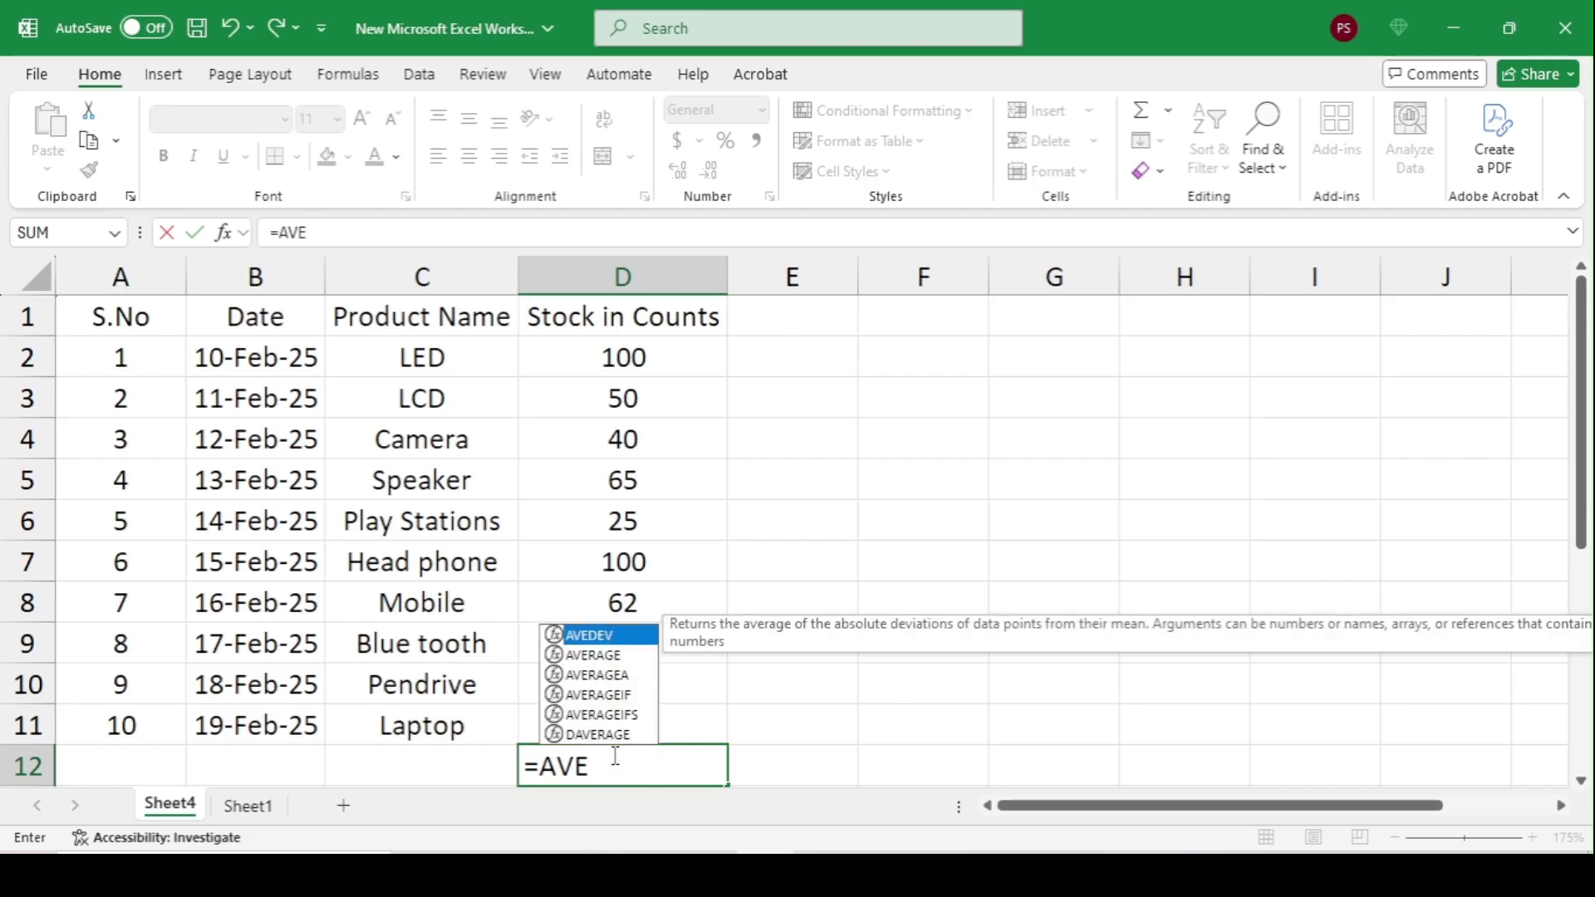
key("Down")
key("Tab")
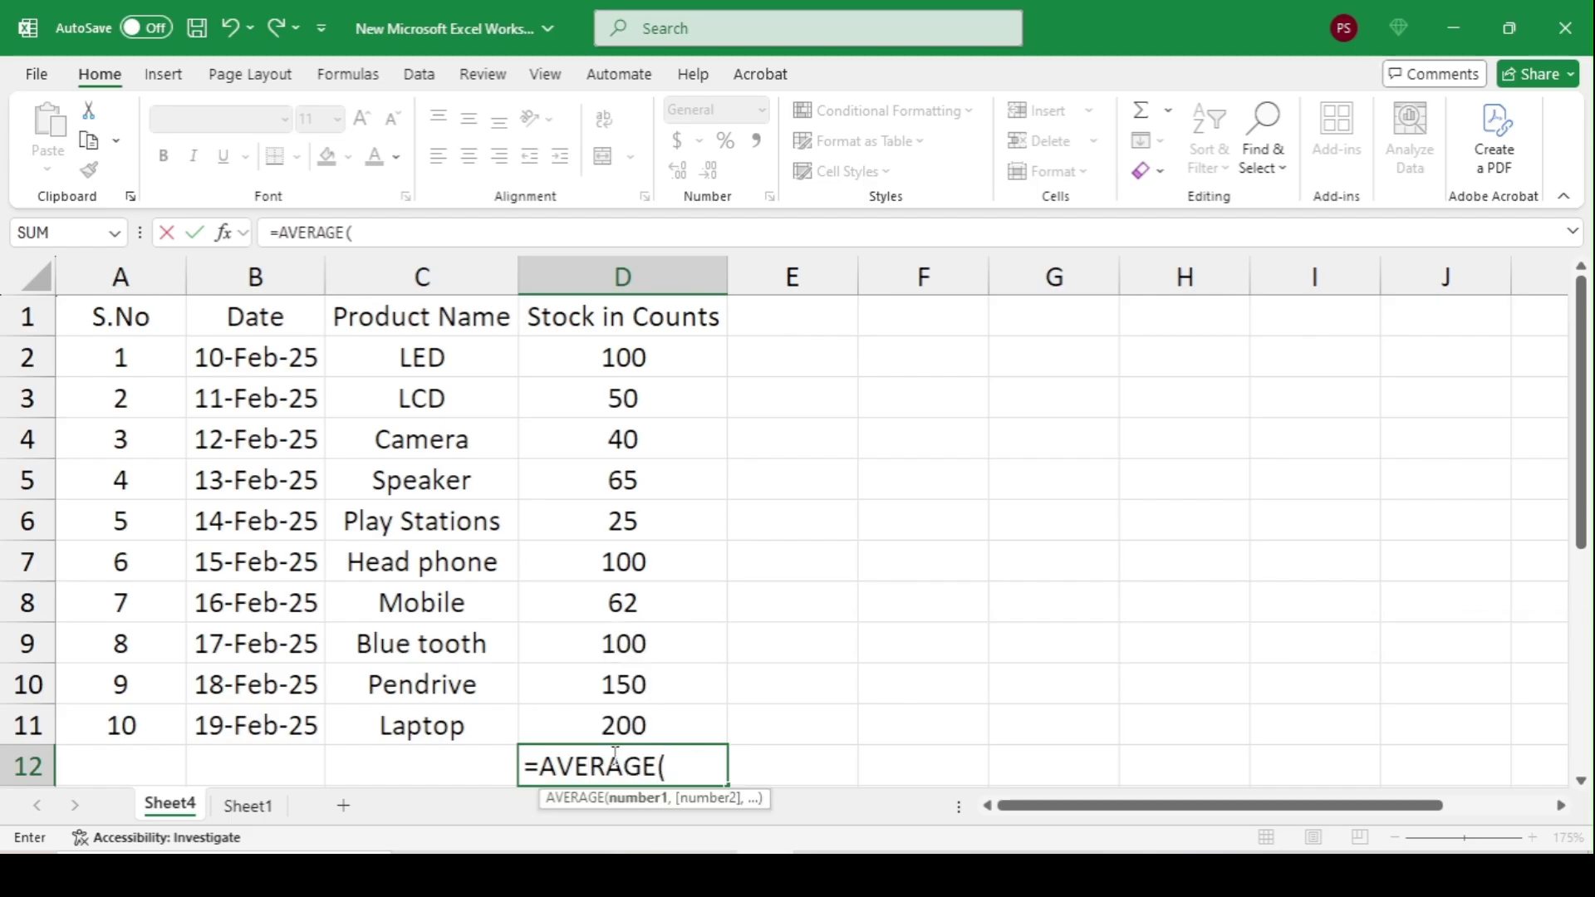
key("Up")
key("shift+Up")
key("shift+Up")
key("shift+Up")
key("shift+Up")
key("shift+Up")
key("shift+Up")
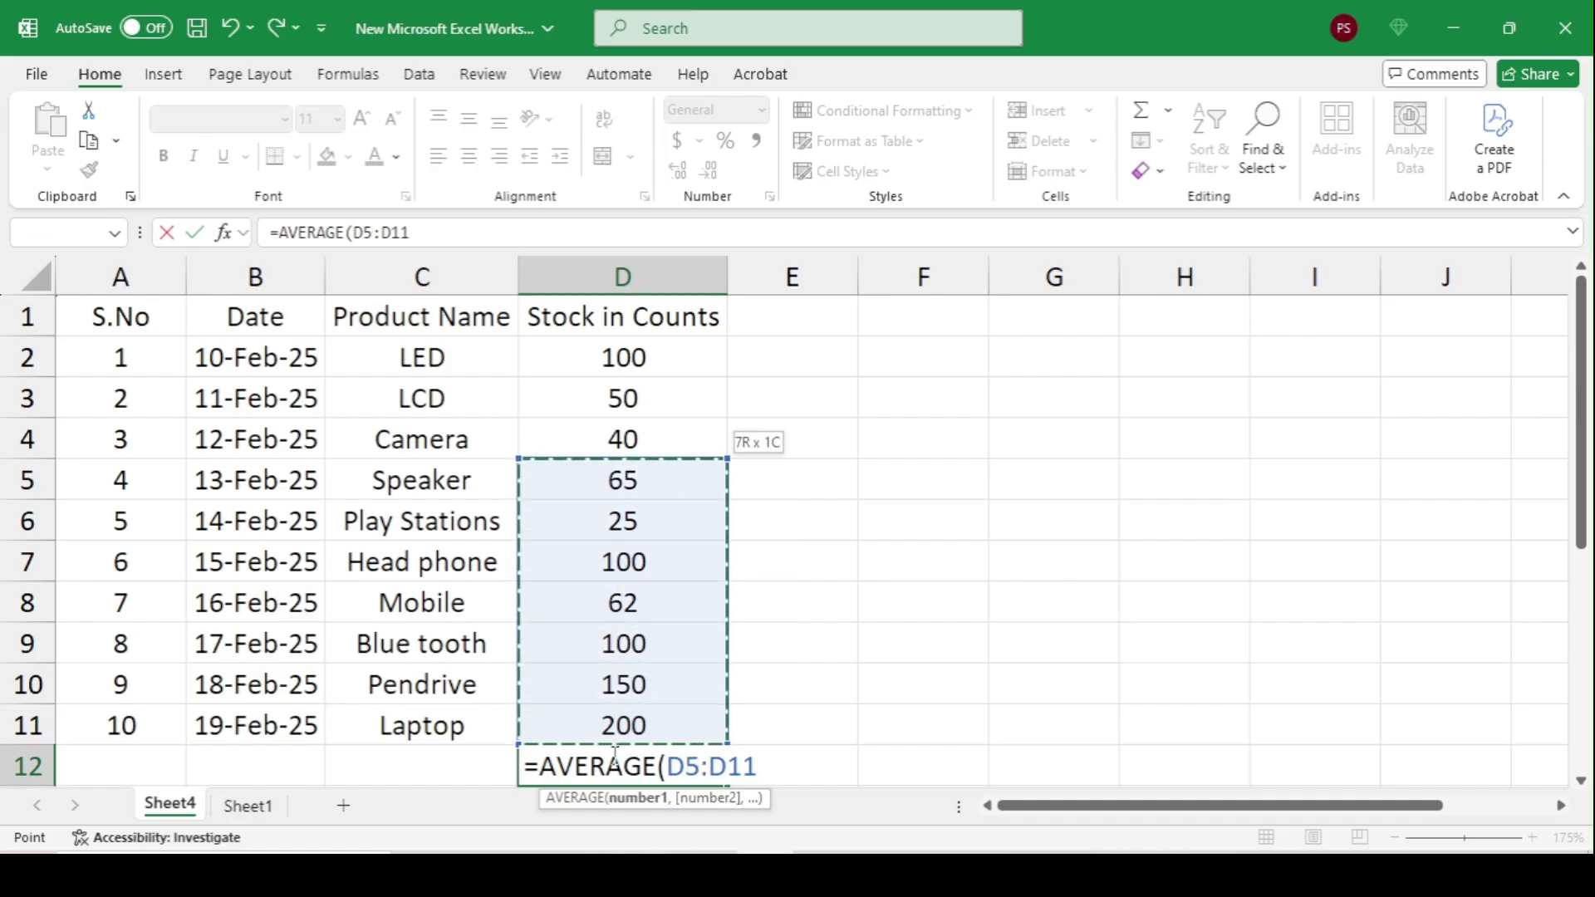
key("shift+Up")
key("shift+Up")
key("shift+Up")
type(")")
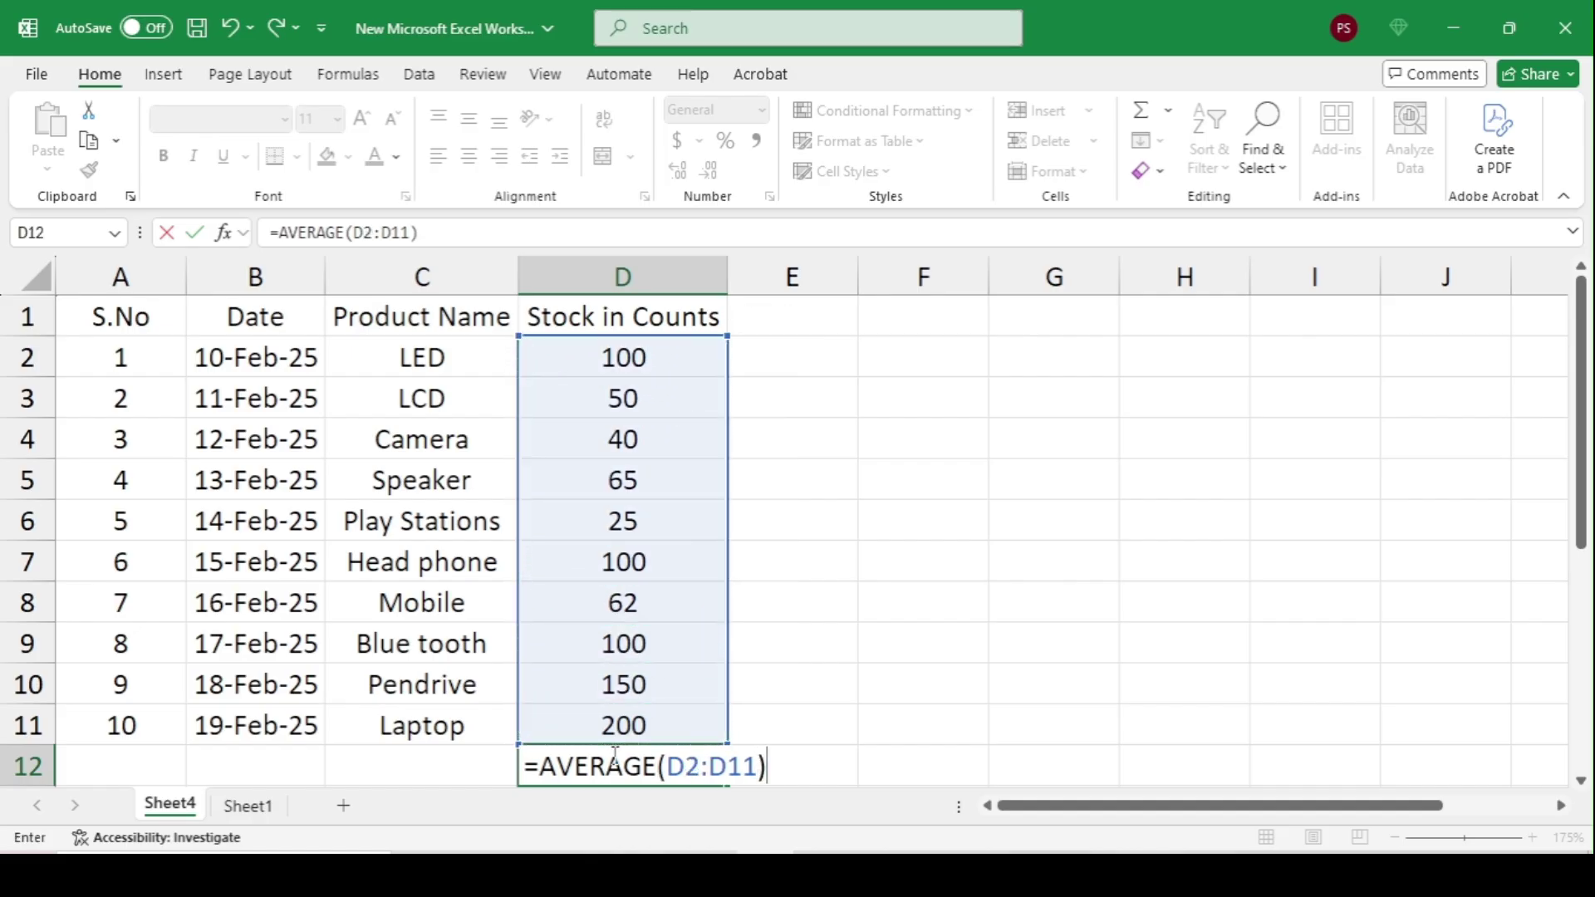
key("Return")
Preview an Above Average rule with Light Red Fill with Dark Red Text on D2:D11 alongside the computed average, and cancel it
scroll(822, 615, "up", 1)
left_click_drag(608, 351, 612, 722)
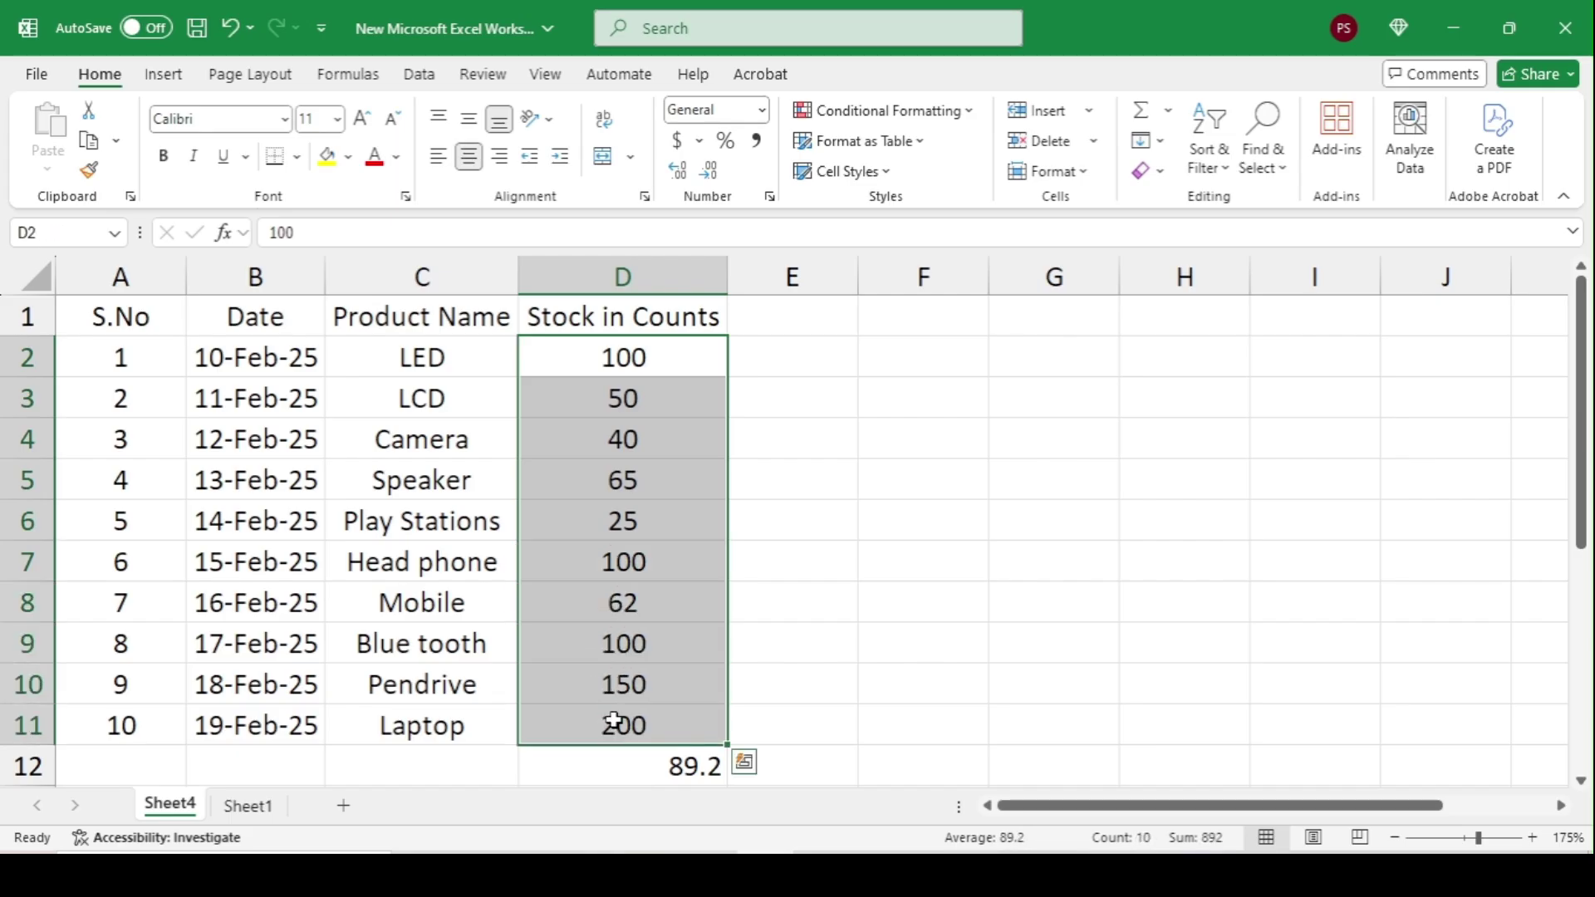
left_click(949, 122)
mouse_move(930, 204)
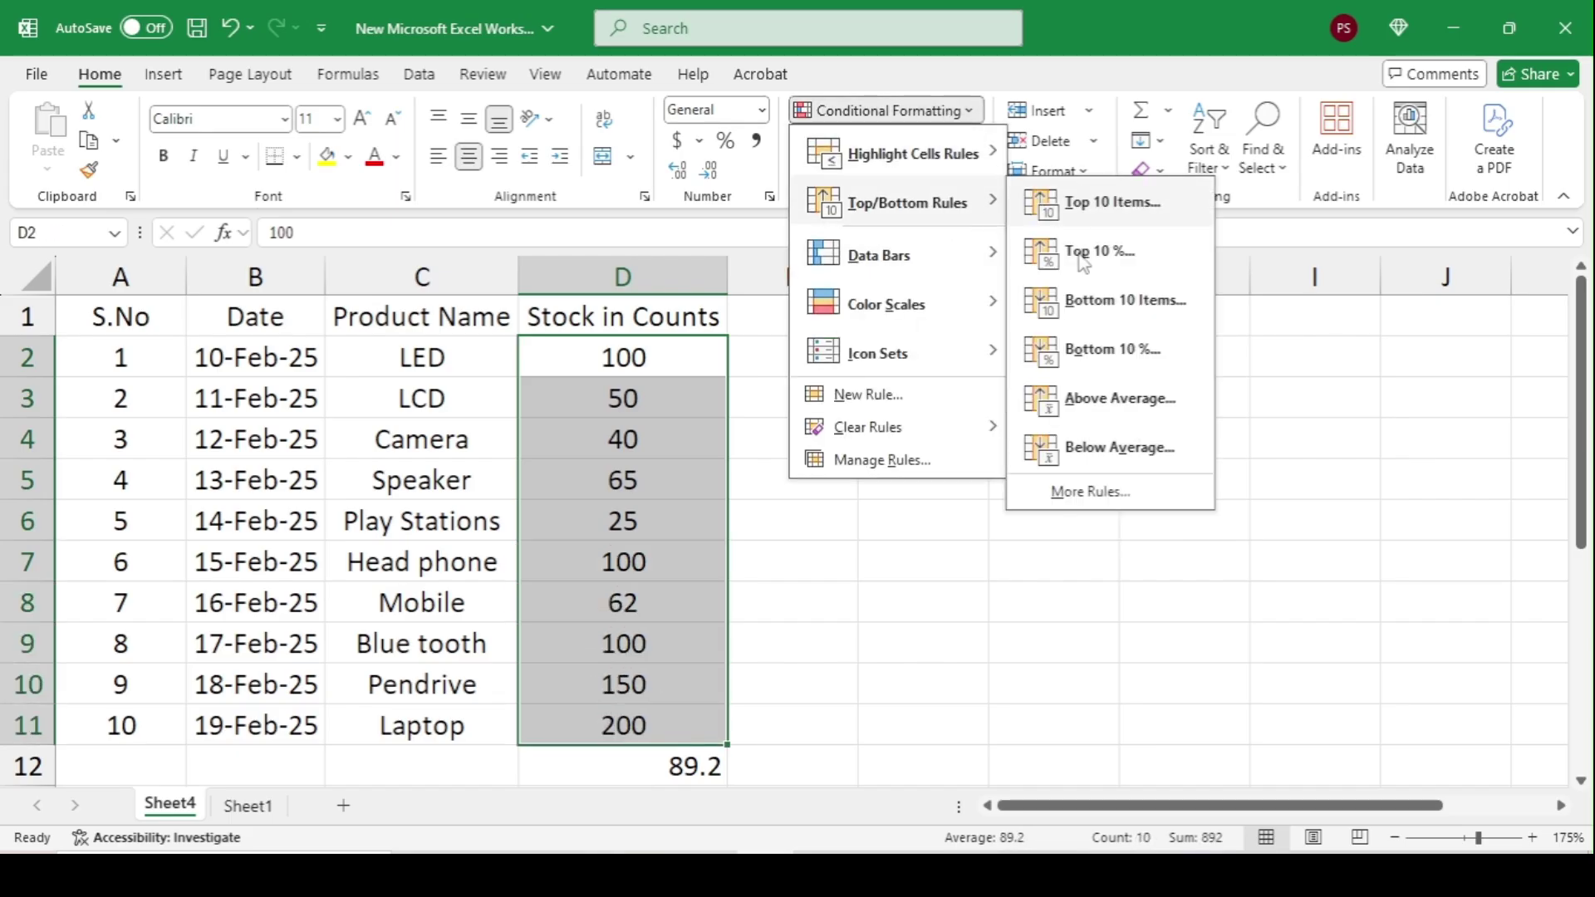
left_click(1103, 407)
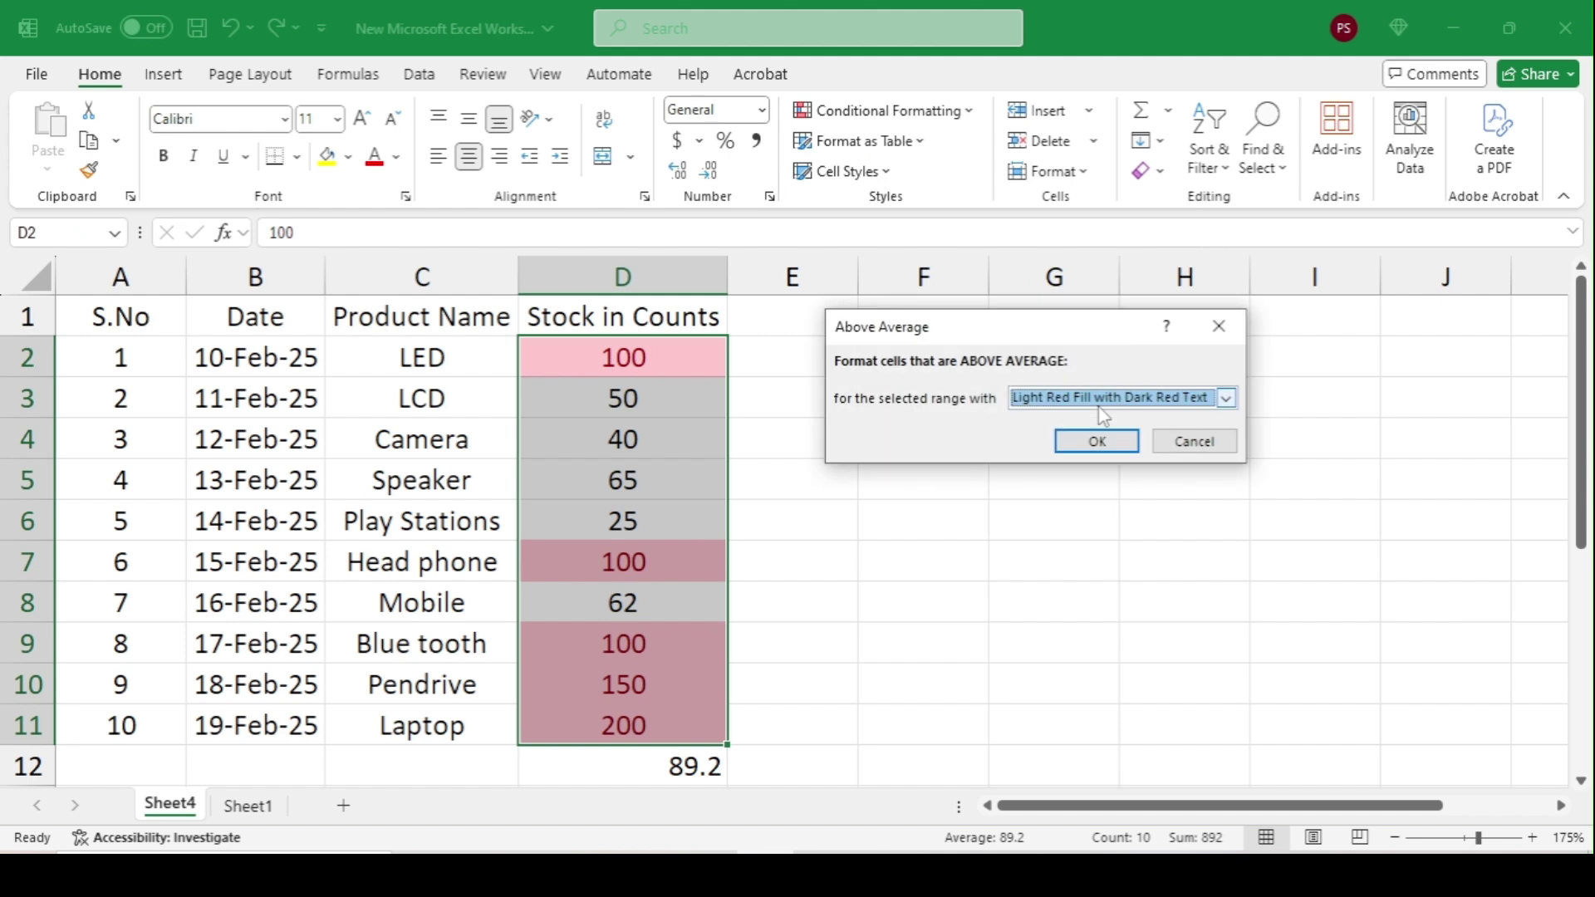
left_click(1194, 441)
Preview a Below Average rule with Light Red Fill with Dark Red Text on D2:D11 alongside the computed average, and cancel it
left_click(927, 123)
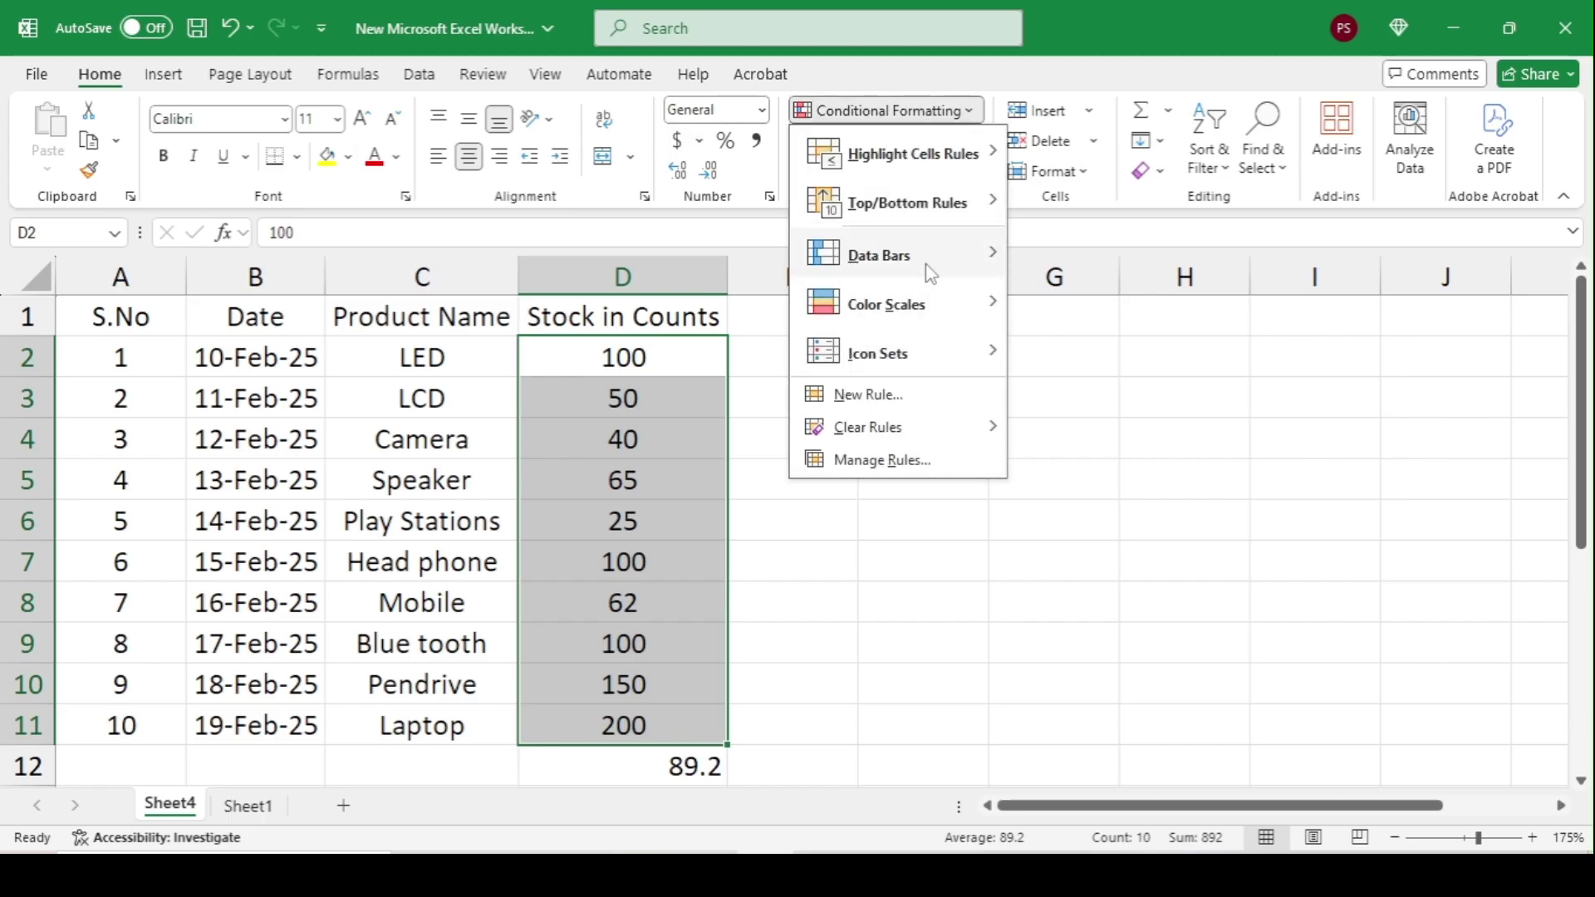
mouse_move(988, 215)
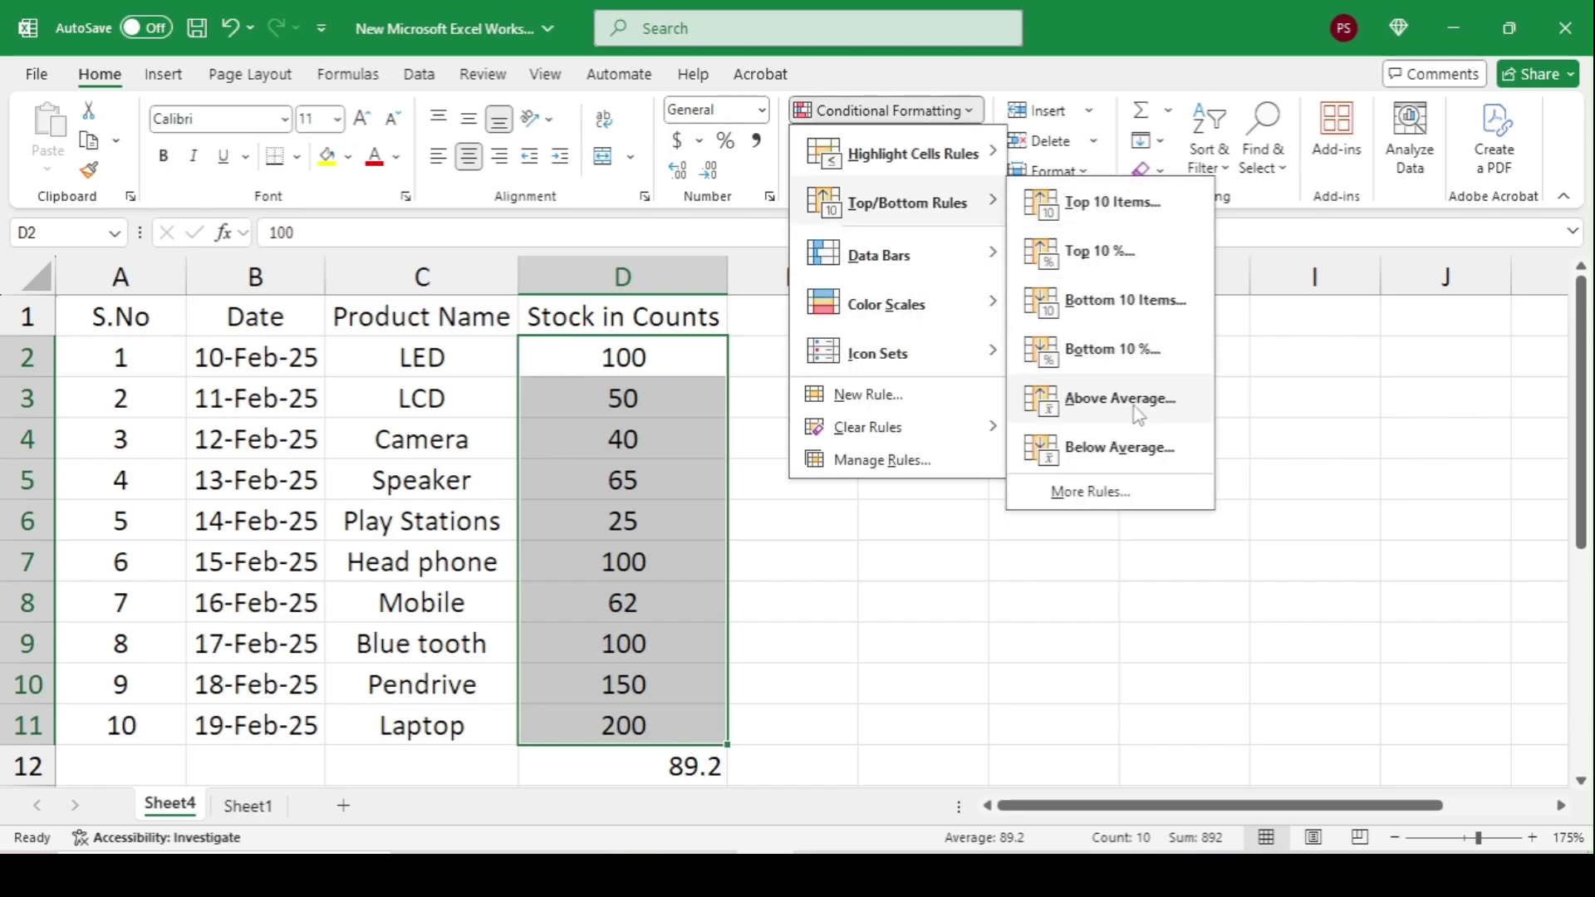
left_click(1136, 440)
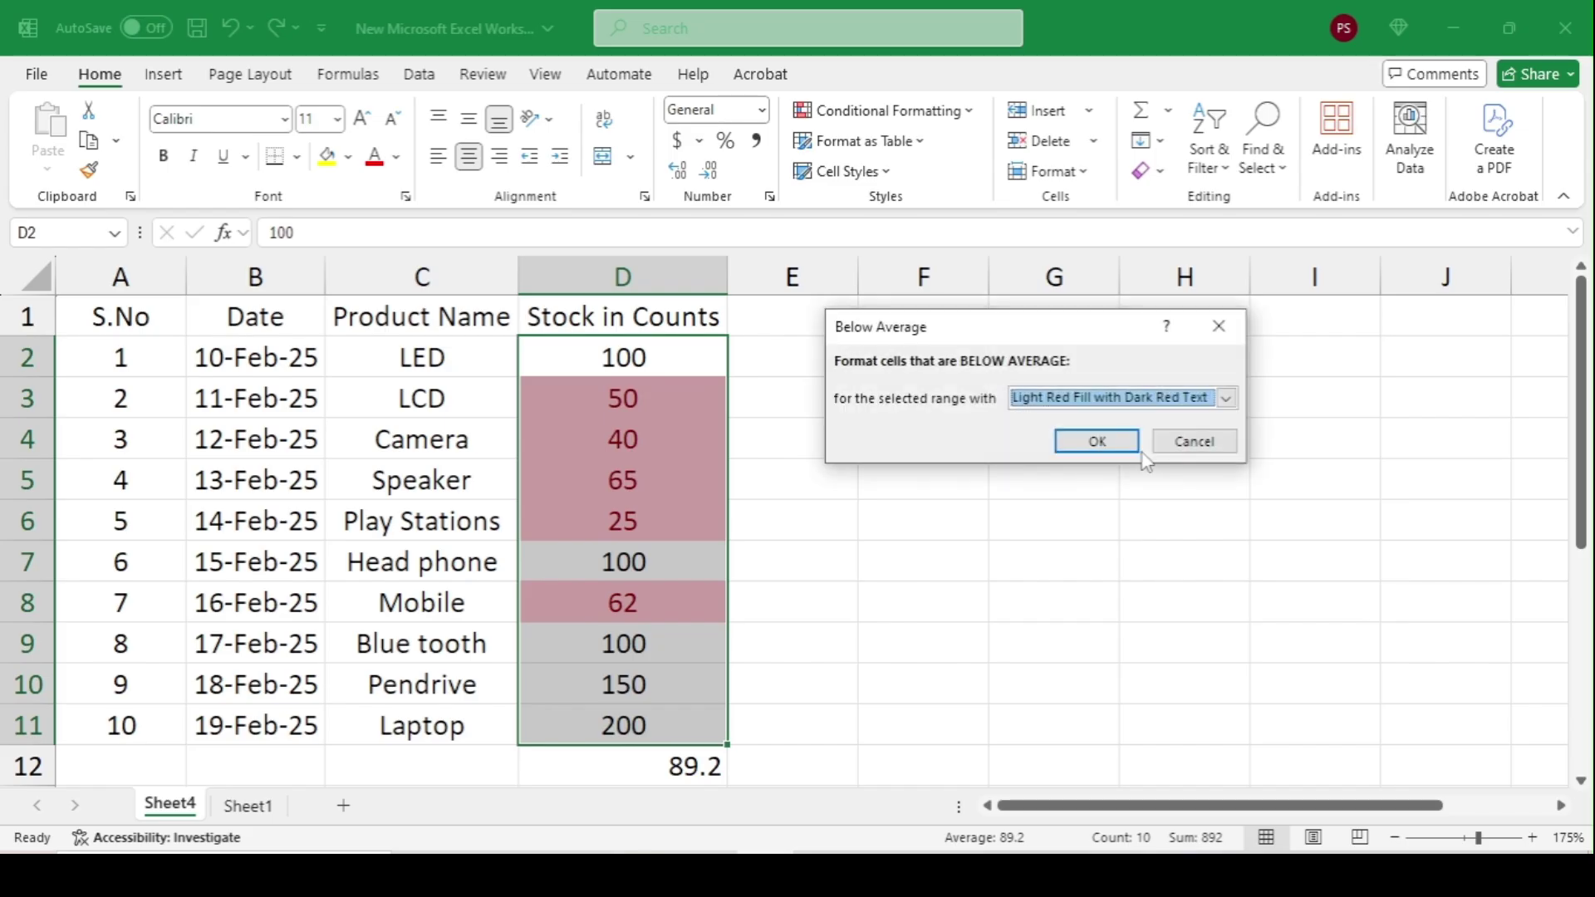
left_click(1189, 443)
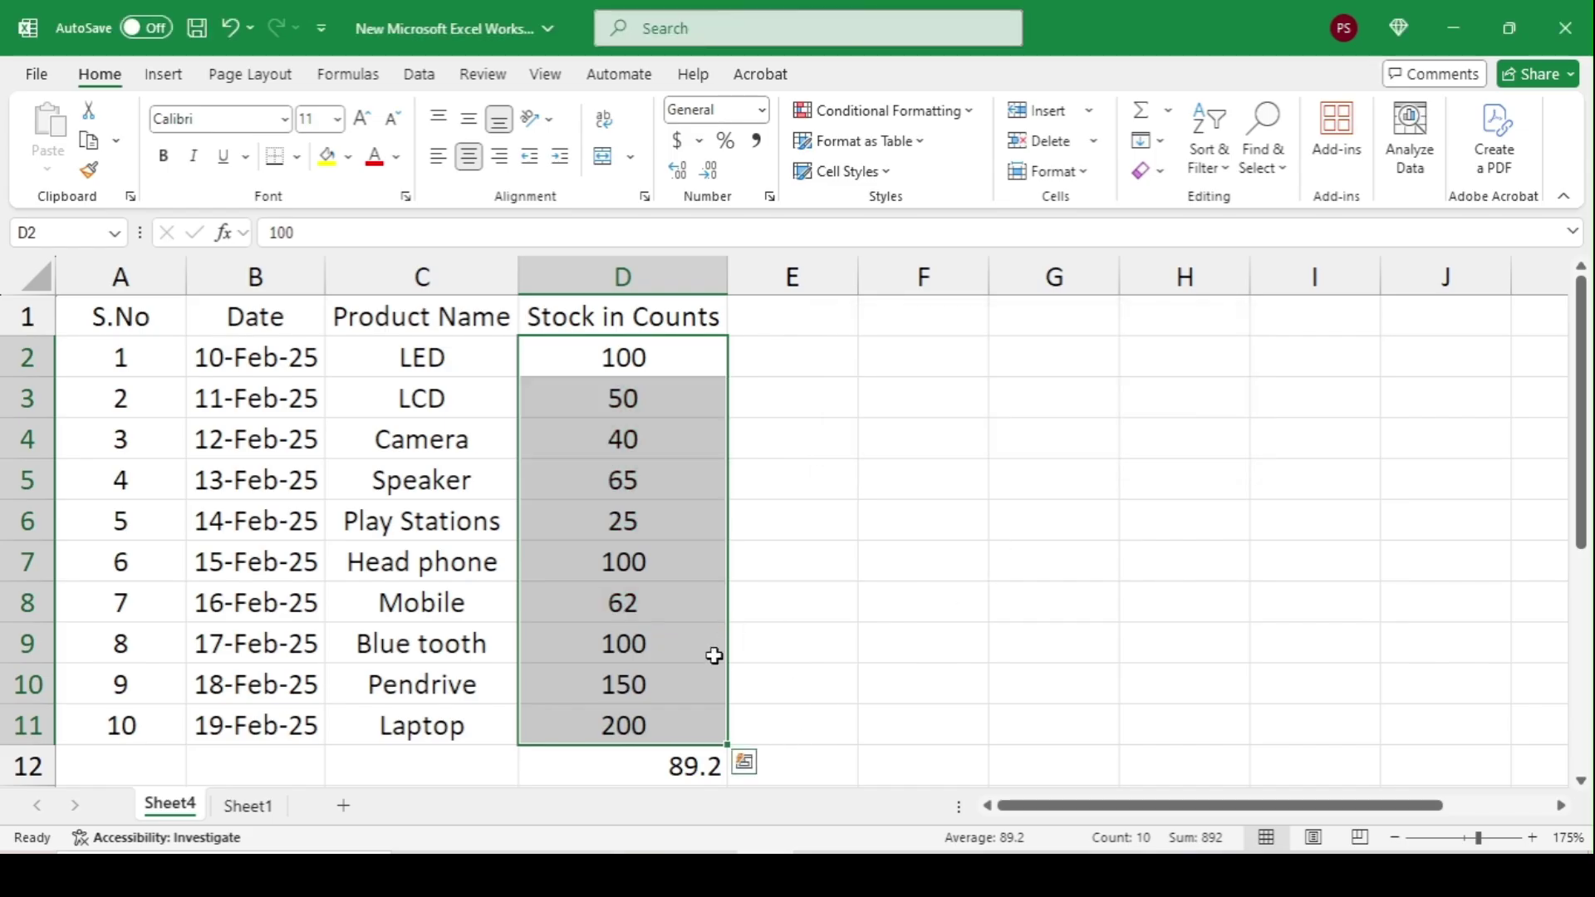
Look through the Data Bars, Color Scales and Icon Sets options and preview 3 Arrows (Colored) on D2:D11 without applying a rule
left_click(887, 110)
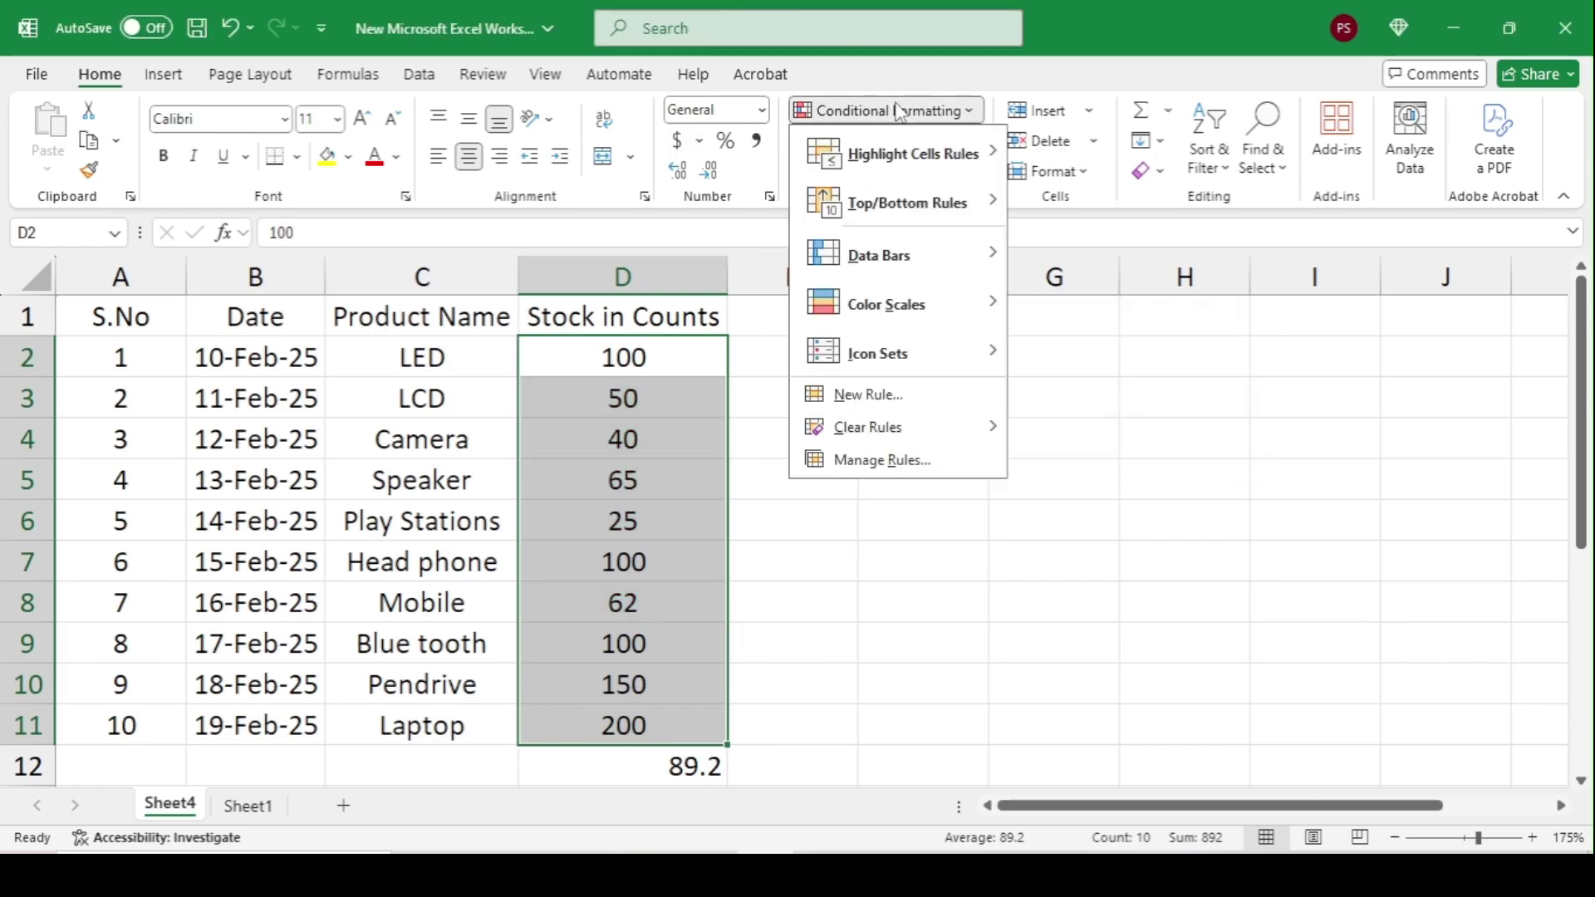
mouse_move(962, 209)
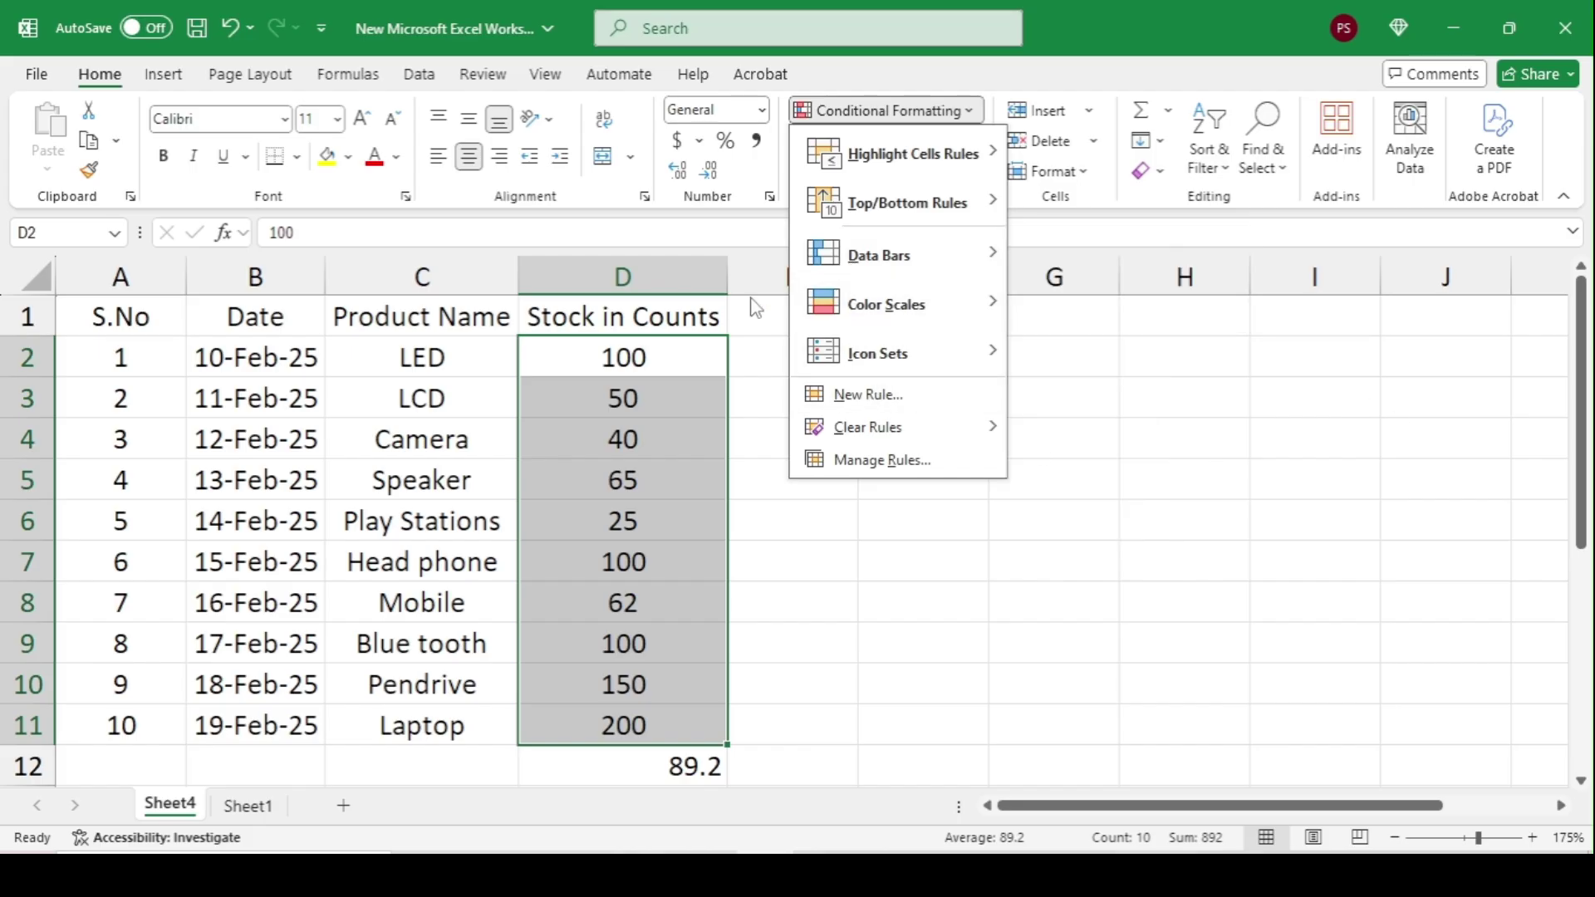
mouse_move(889, 266)
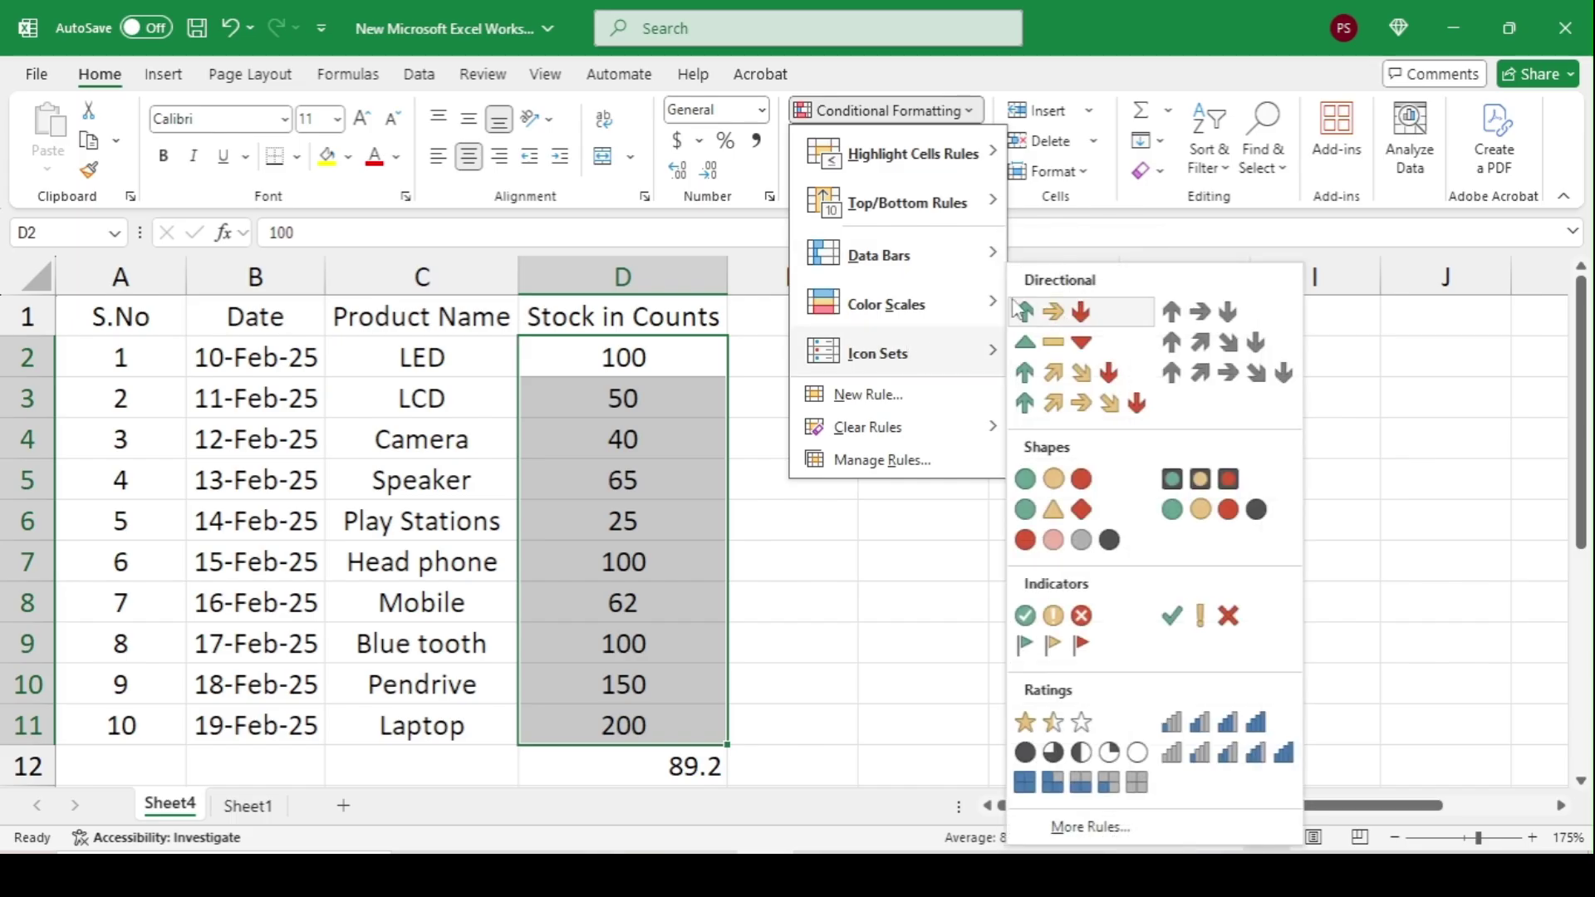
mouse_move(934, 247)
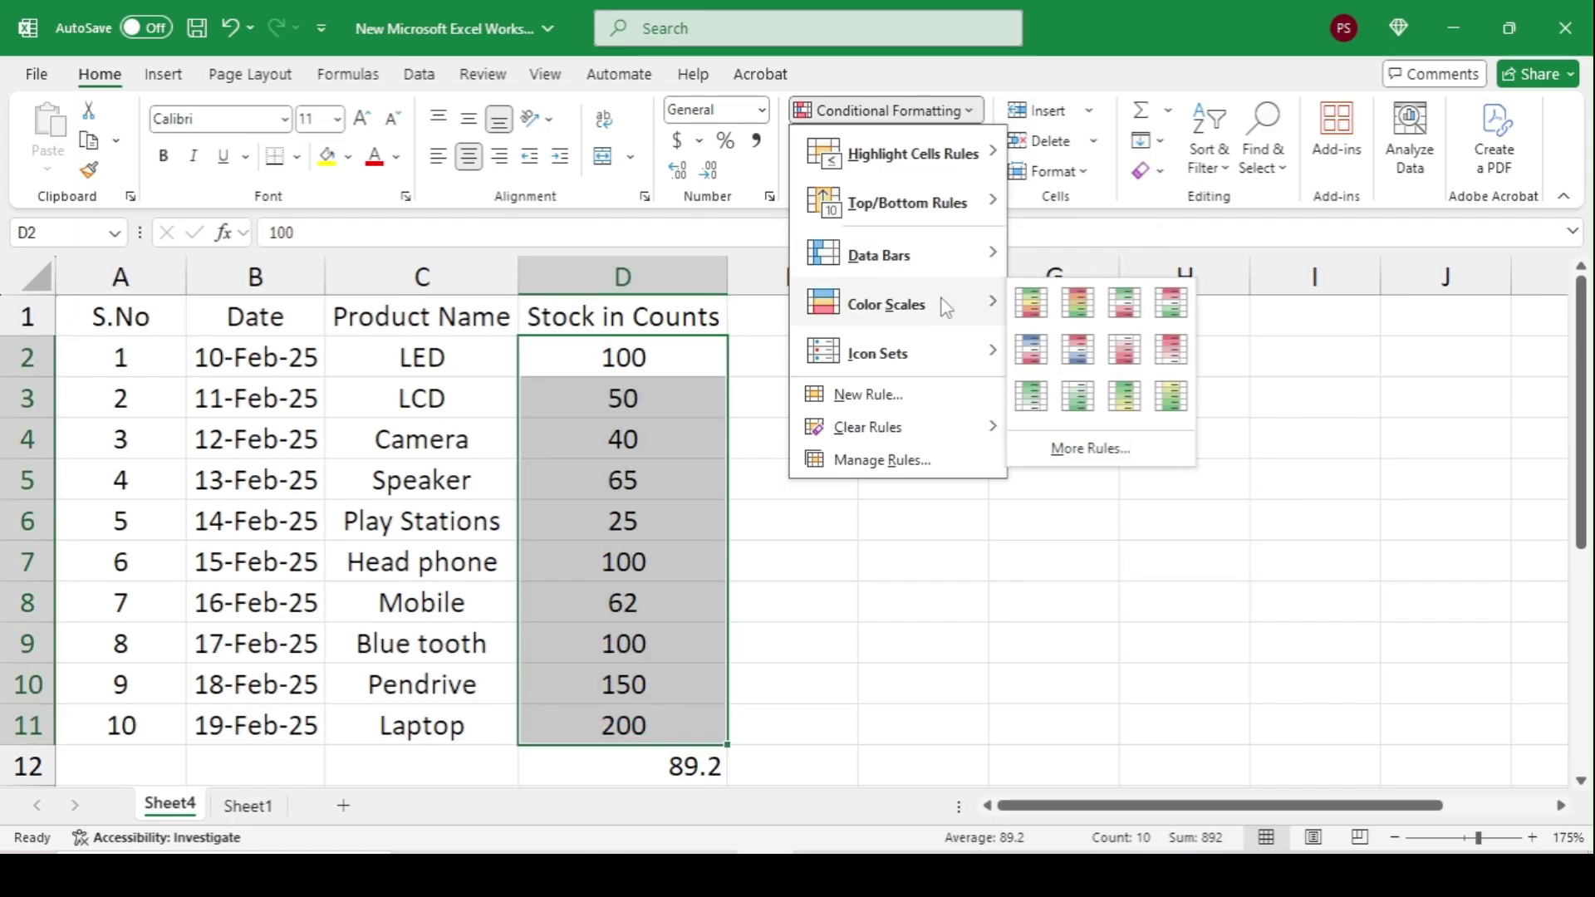
mouse_move(947, 307)
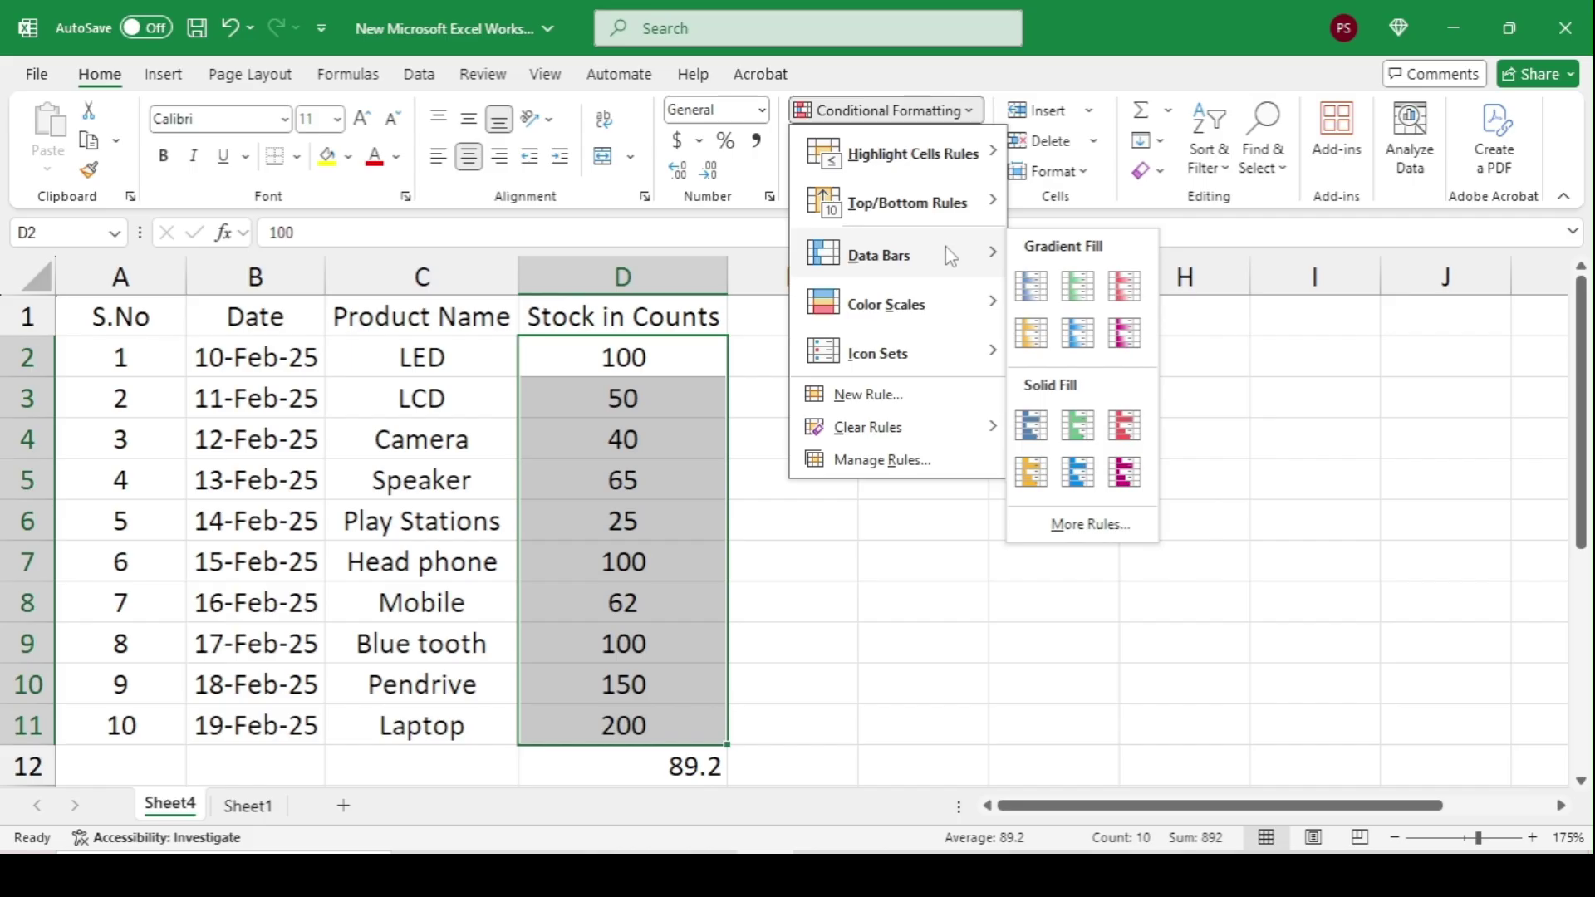
mouse_move(936, 359)
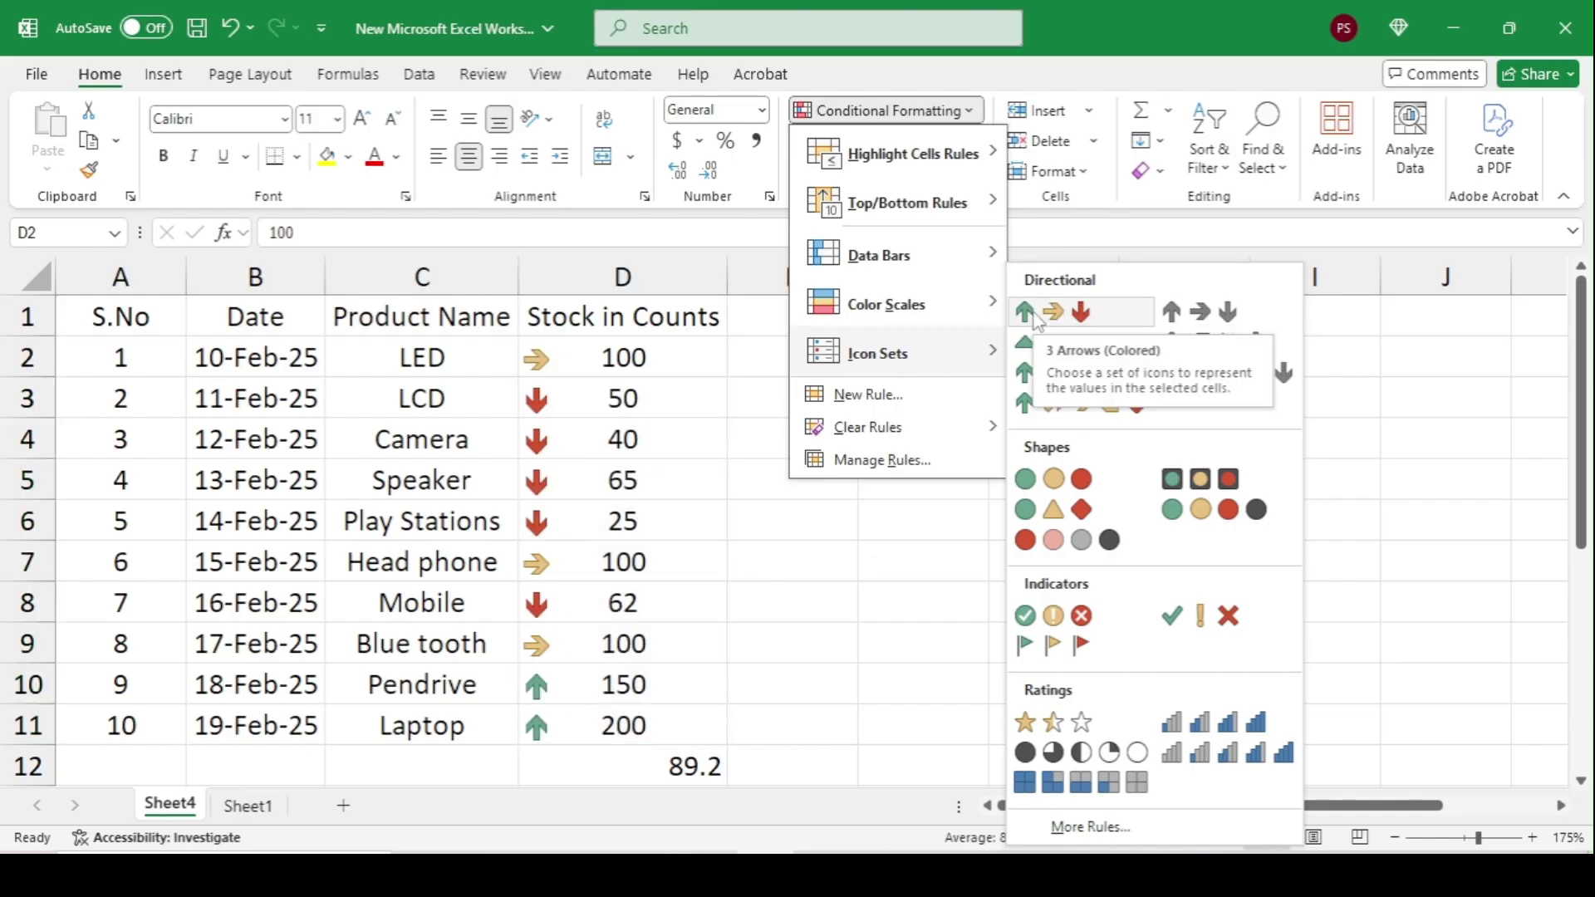
left_click(869, 595)
Select the stock counts in D2:D11 again
left_click(652, 388)
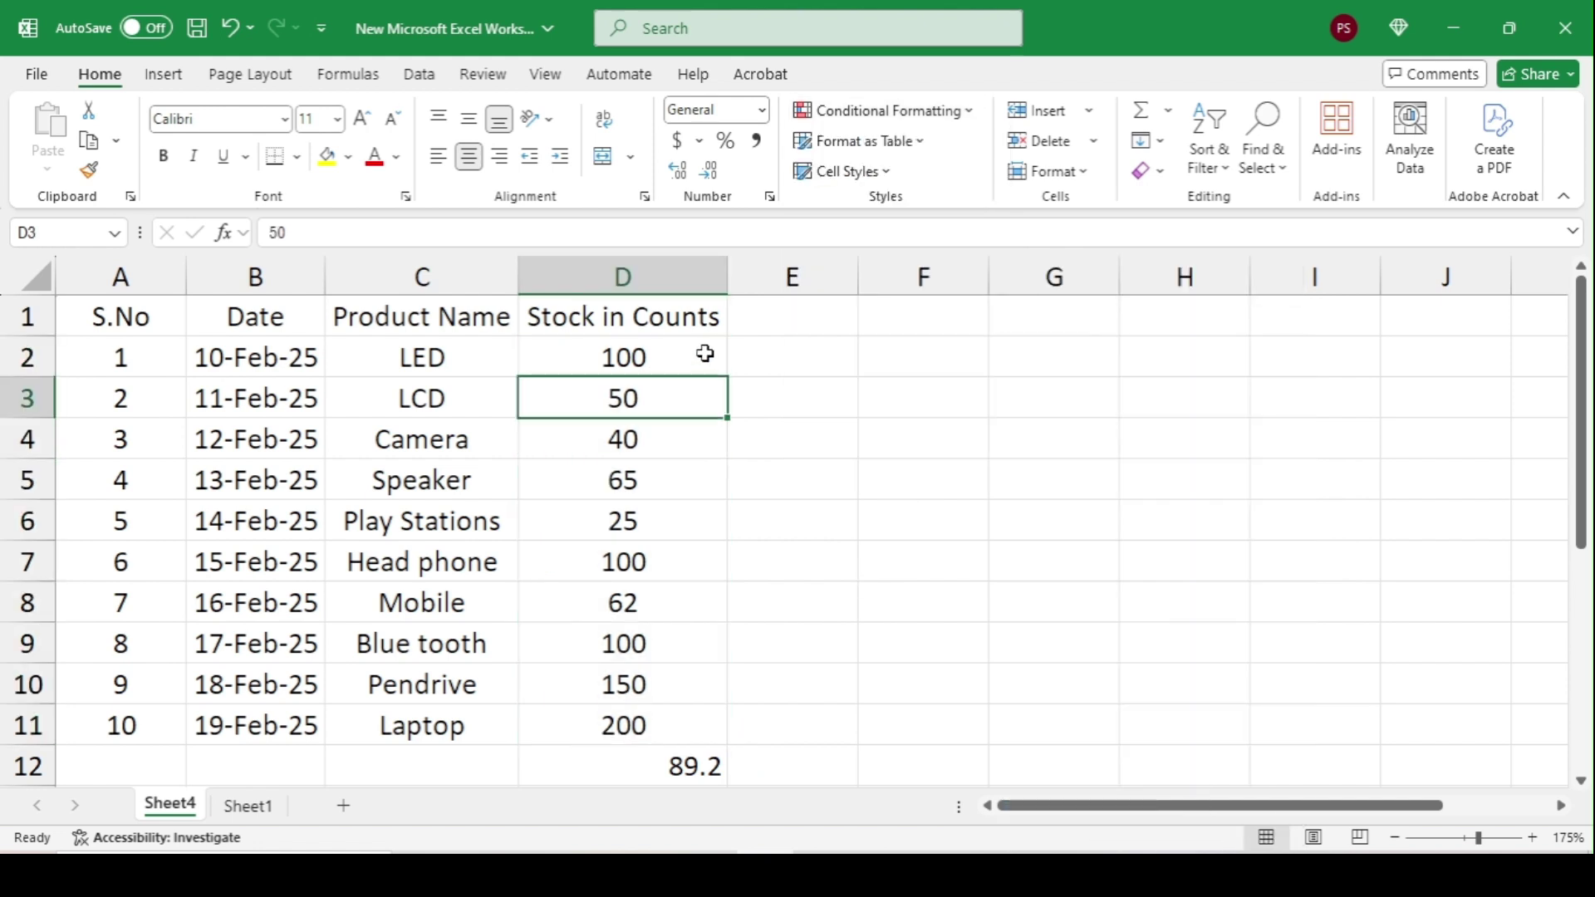
left_click_drag(705, 354, 668, 741)
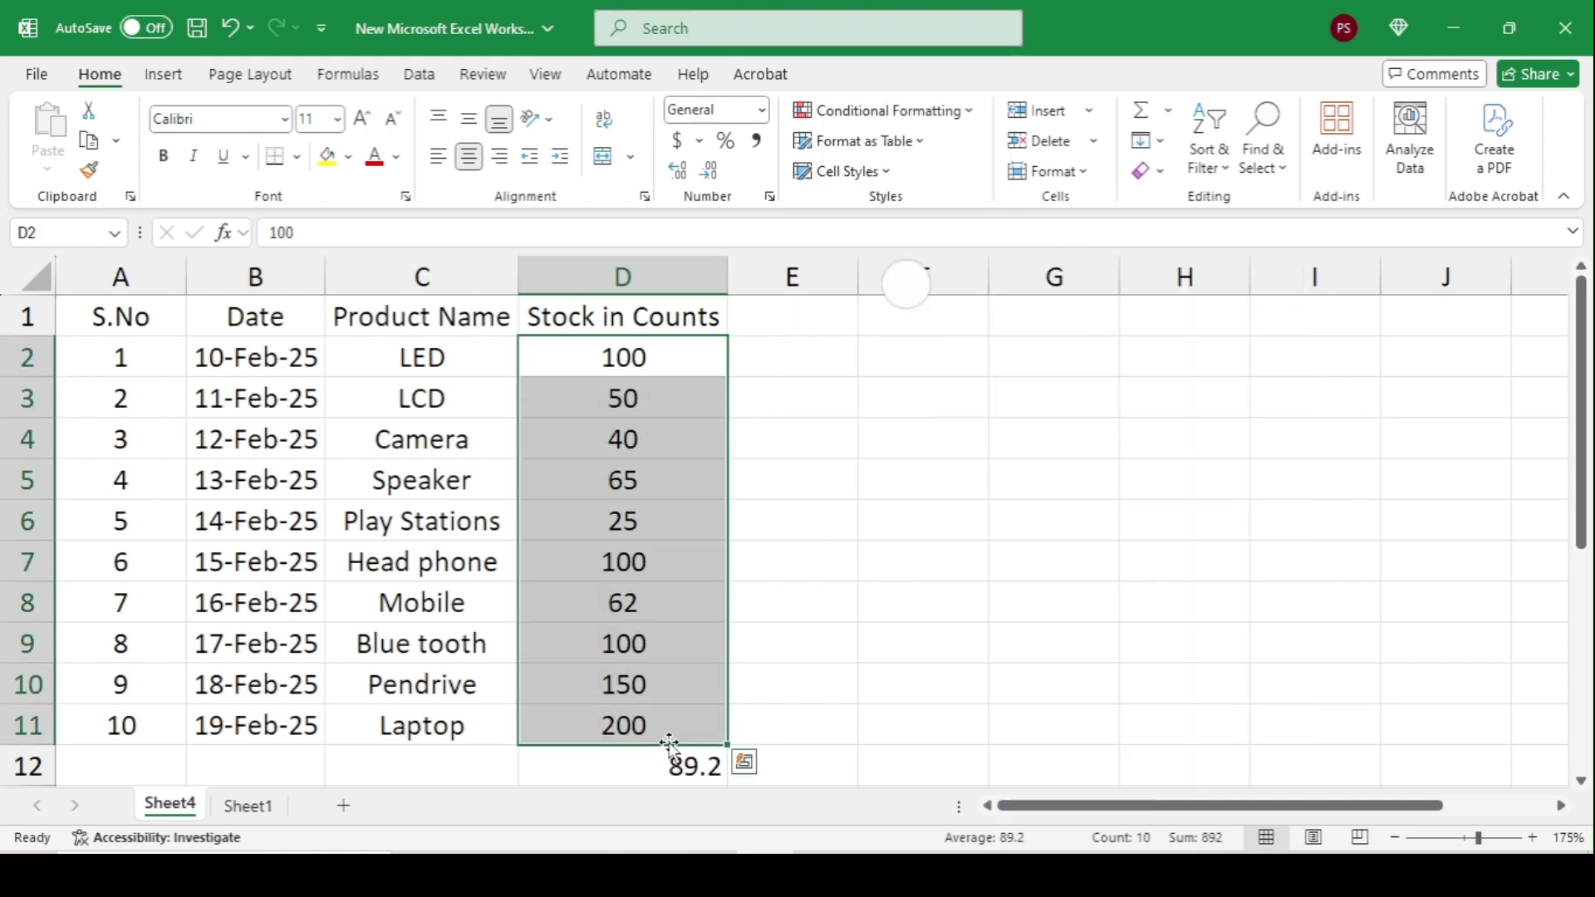